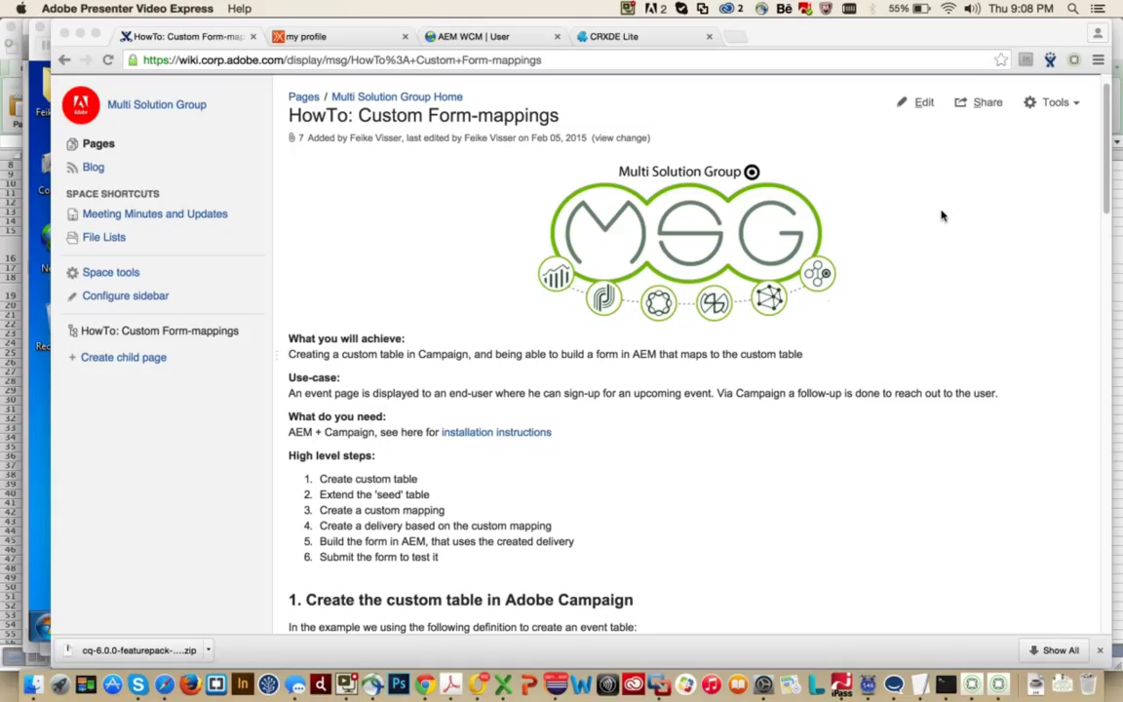
- Review the use case, high-level steps and custom event table definition on the Custom Form-mappings how-to page
left_click(1106, 124)
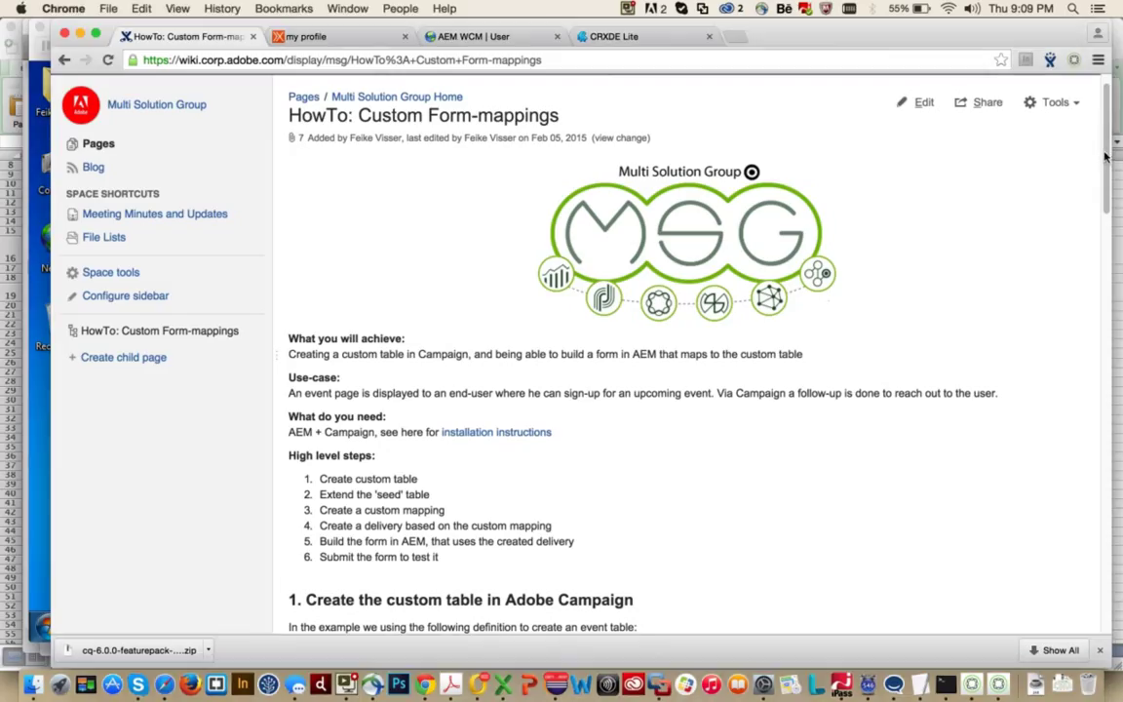
left_click_drag(1106, 156, 1101, 207)
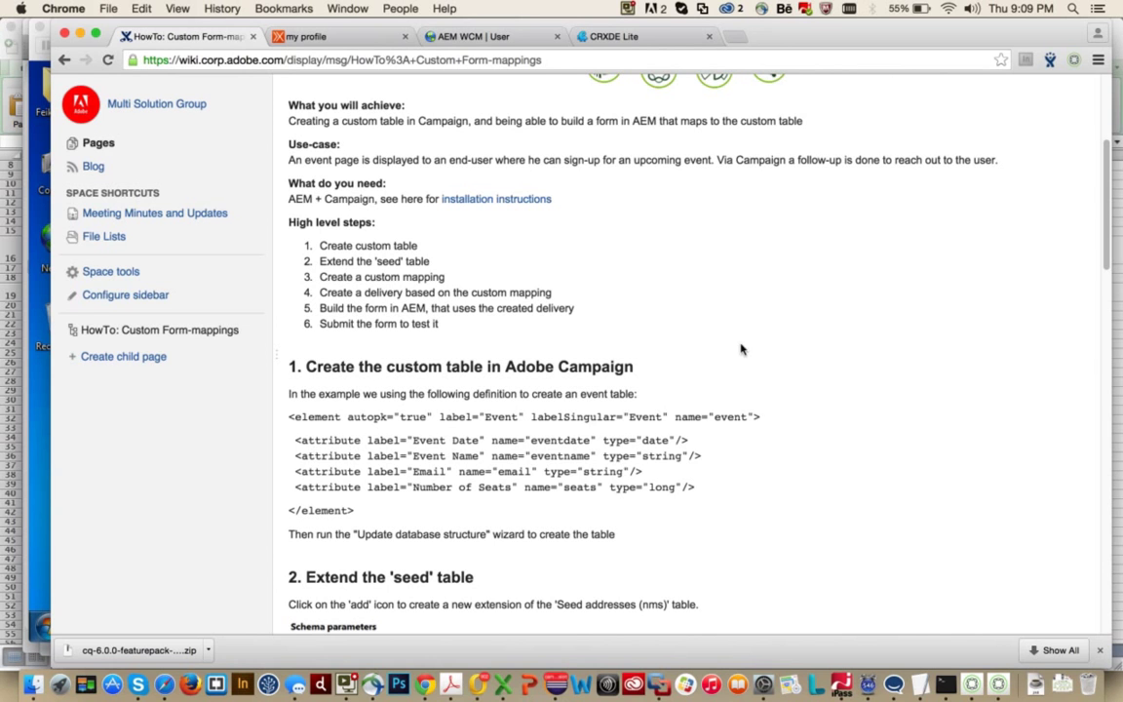
left_click_drag(1101, 212, 1097, 187)
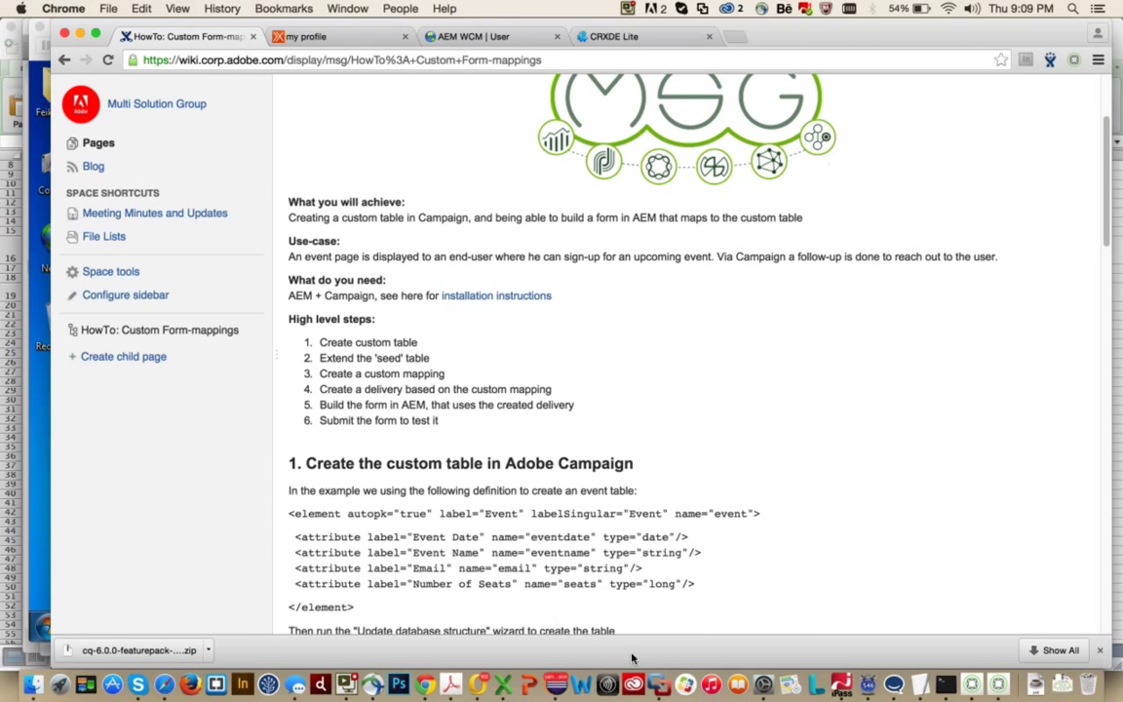
- Switch to the Adobe Campaign client console and begin a data schema that creates a new table in the data model
left_click(659, 682)
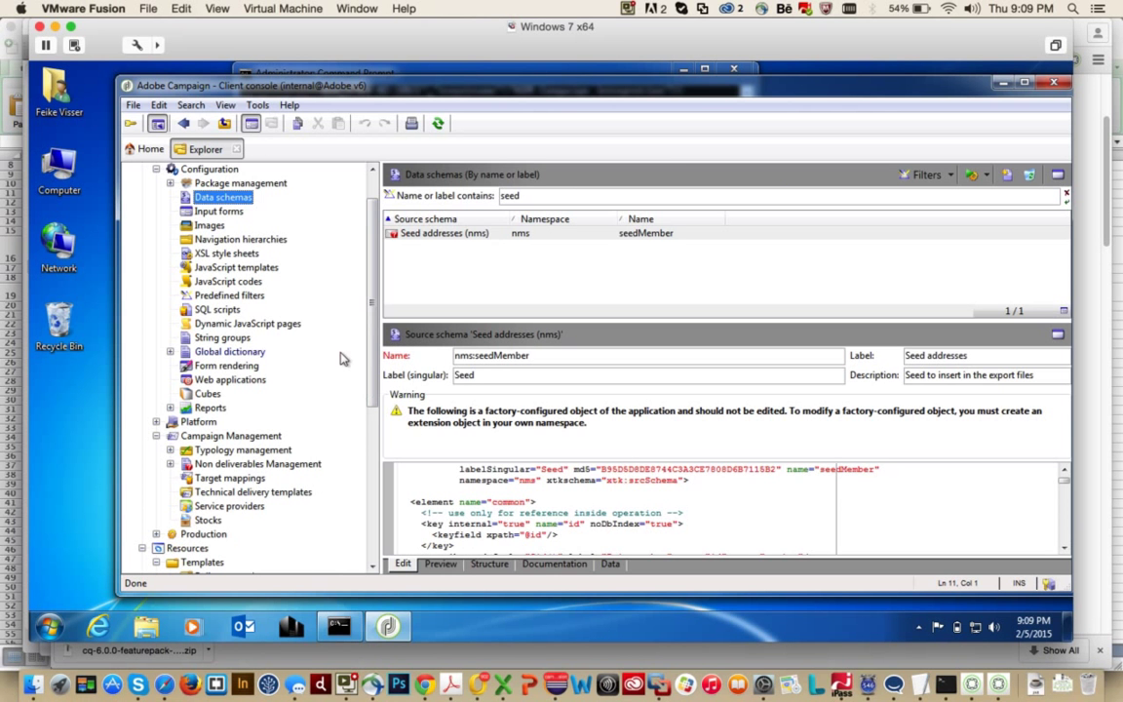
scroll(370, 351, "up", 1)
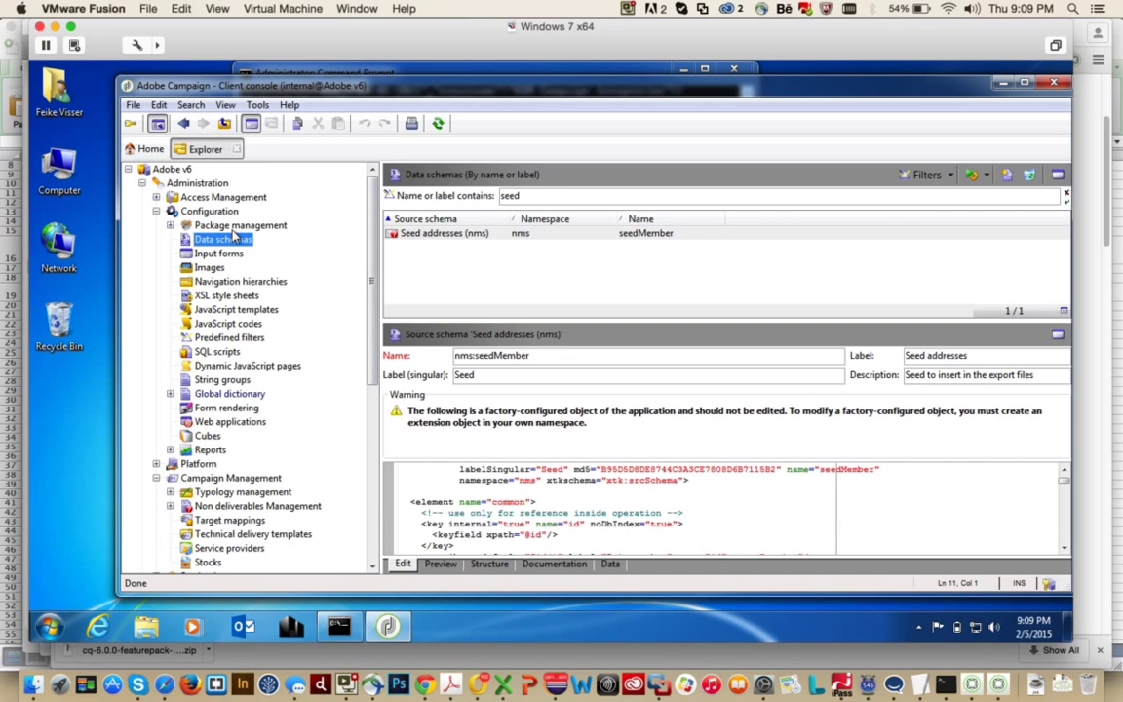
left_click(1005, 175)
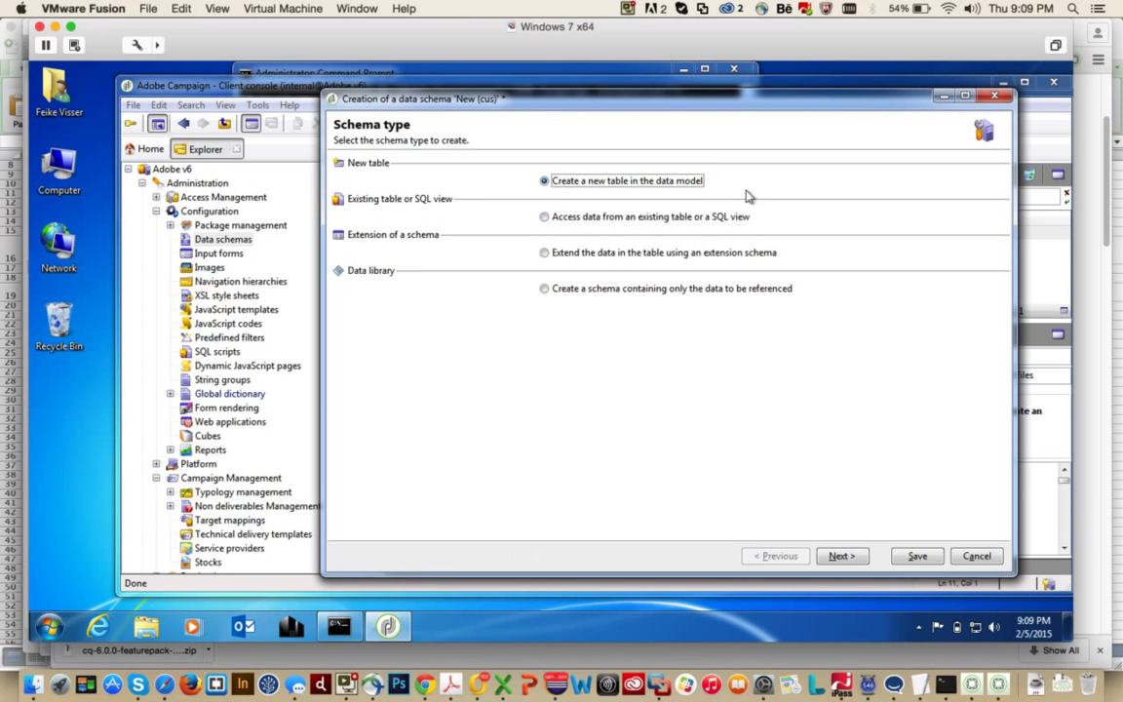
left_click(841, 556)
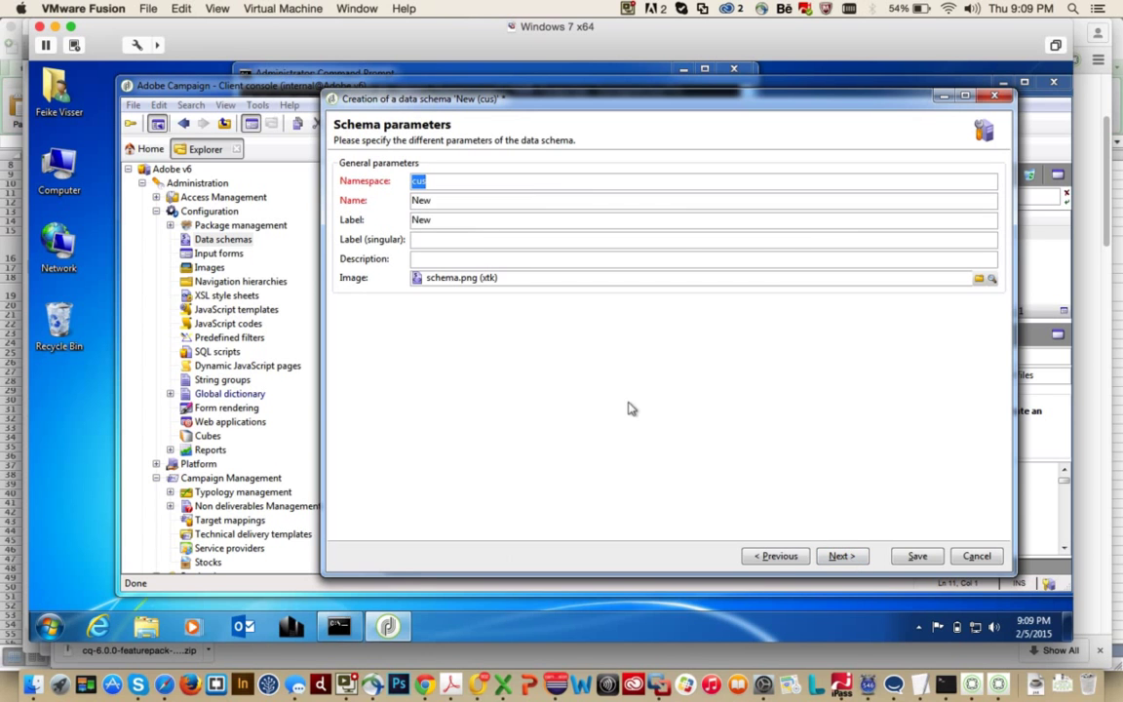
- Name the new schema event, label it Event, and continue to editing its definition
double_click(441, 200)
type("e")
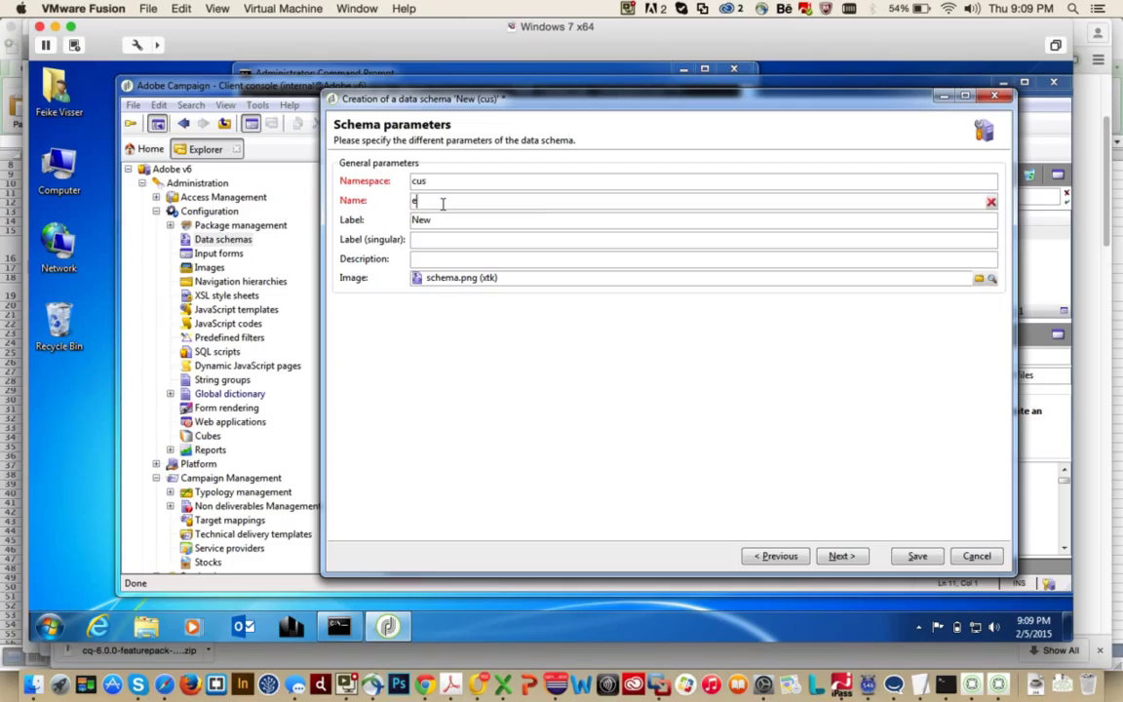
type("vent")
double_click(450, 219)
type("Event")
left_click(840, 556)
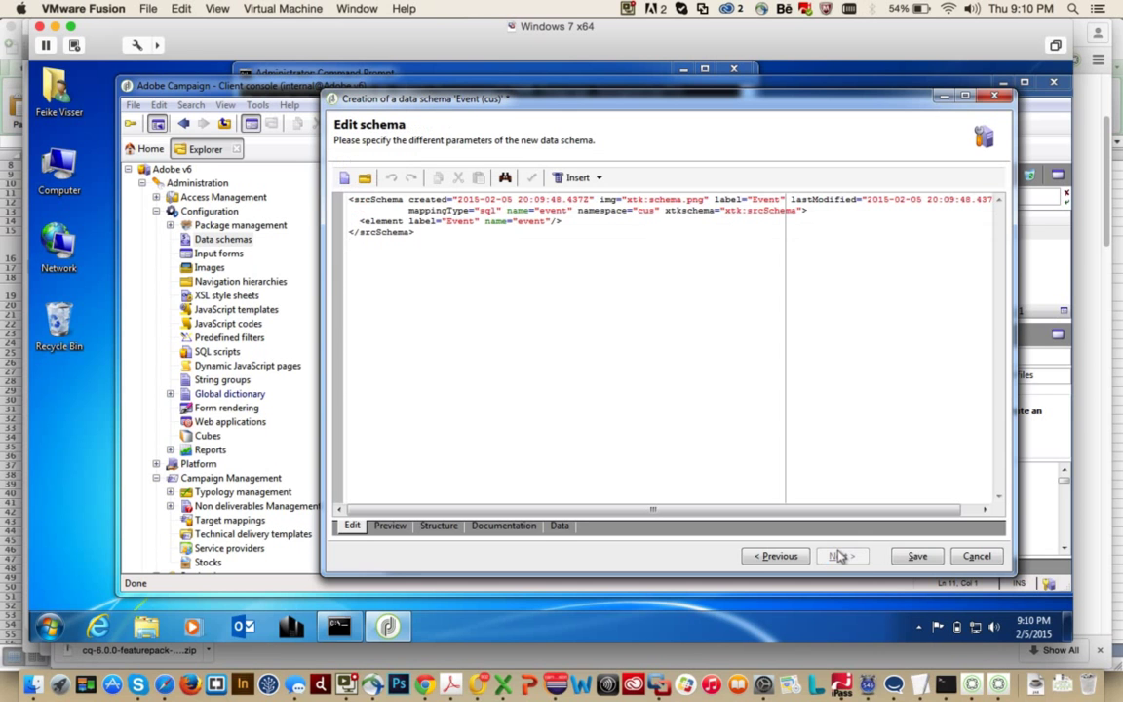
- Add blank lines below the default event element and copy the complete event element definition from the how-to page in Chrome
left_click(559, 221)
key("Return")
key("Return")
key("super+Tab")
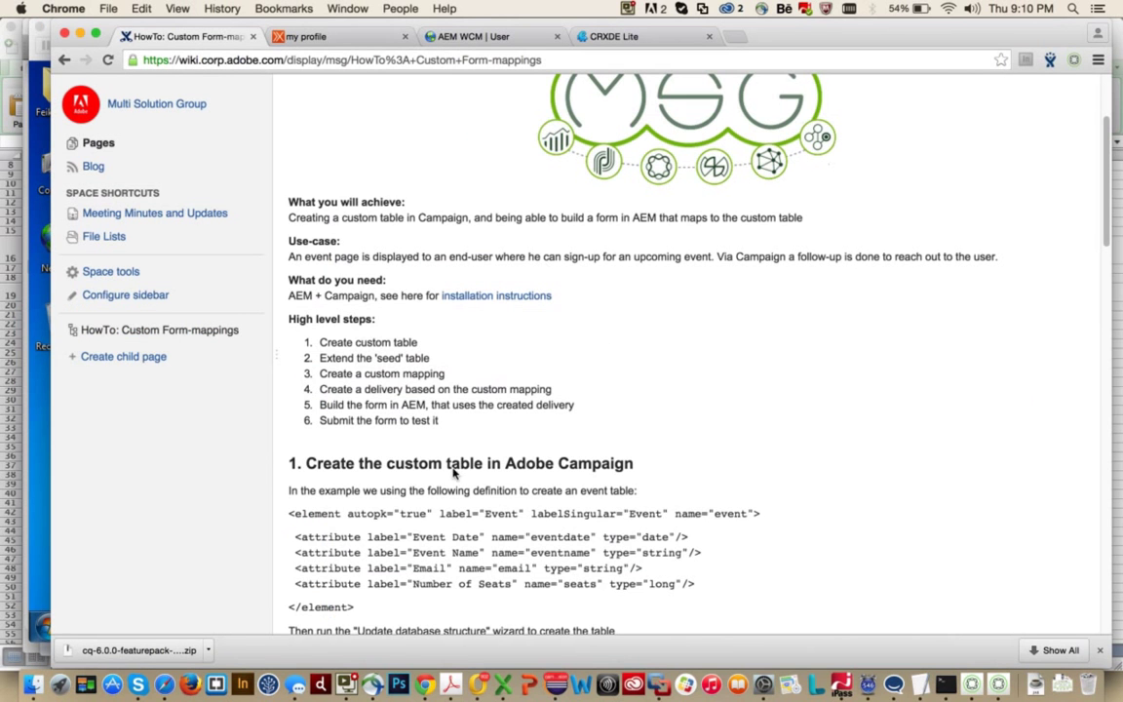
scroll(406, 635, "down", 3)
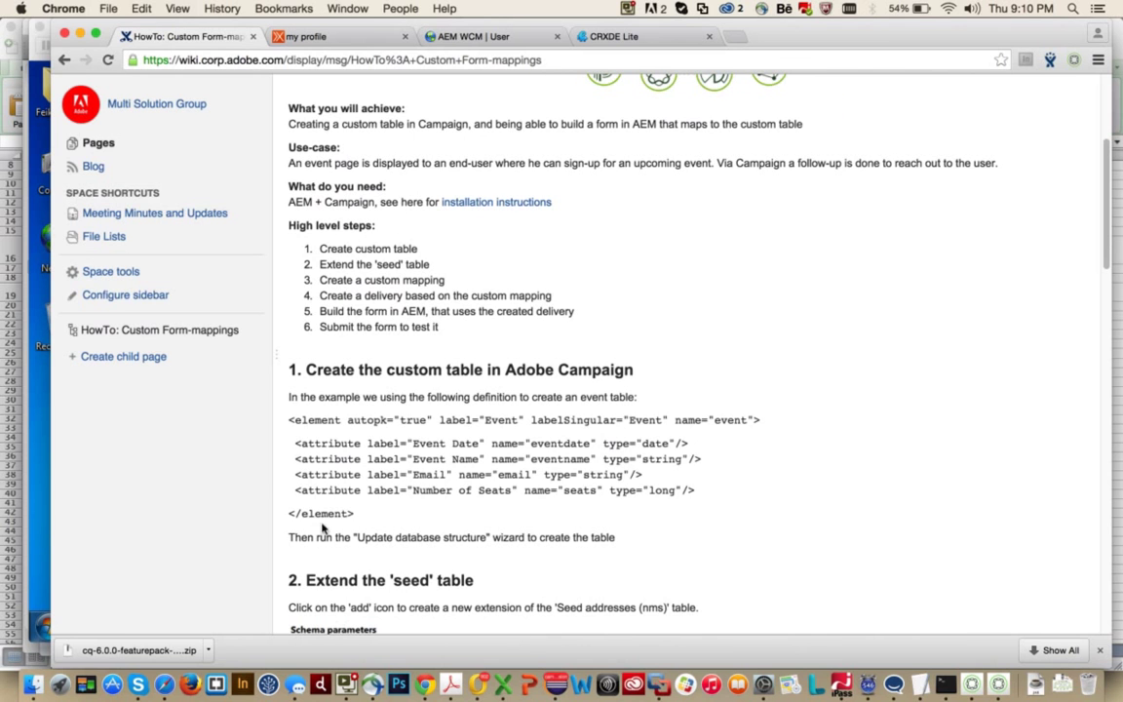
left_click_drag(356, 516, 287, 411)
key("ctrl+c")
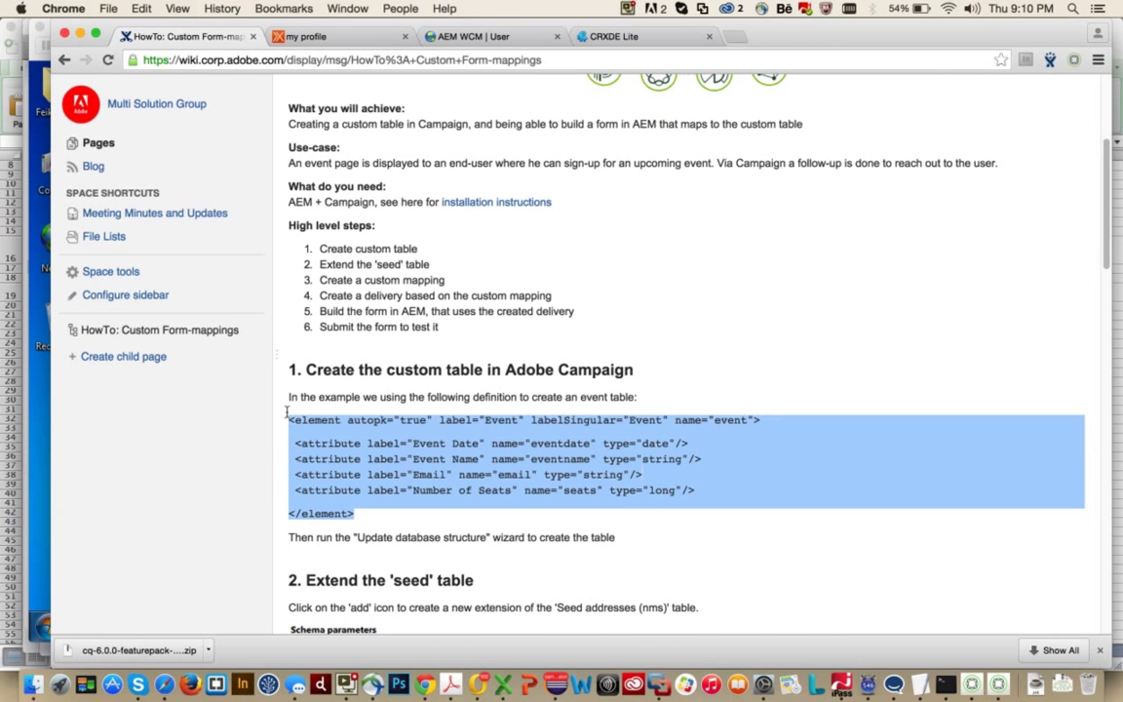
- Back in the Adobe Campaign schema, replace the default event element line with the copied event definition
key("super+Tab")
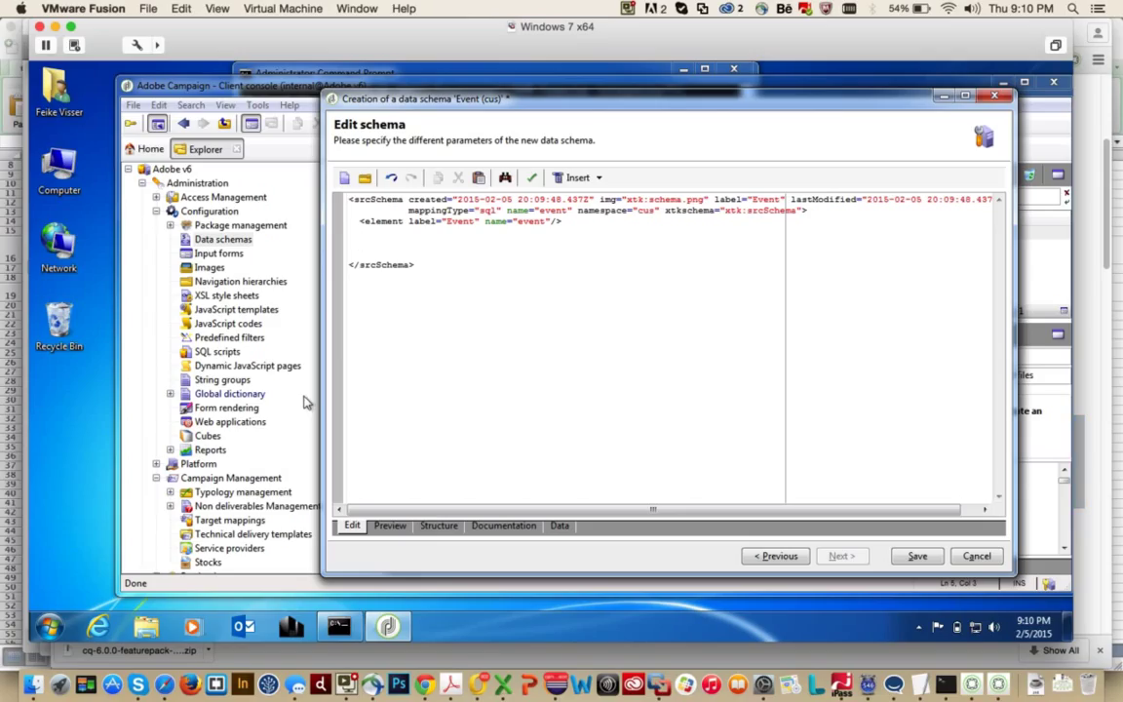
key("Up")
key("Up")
key("Return")
key("shift+Down")
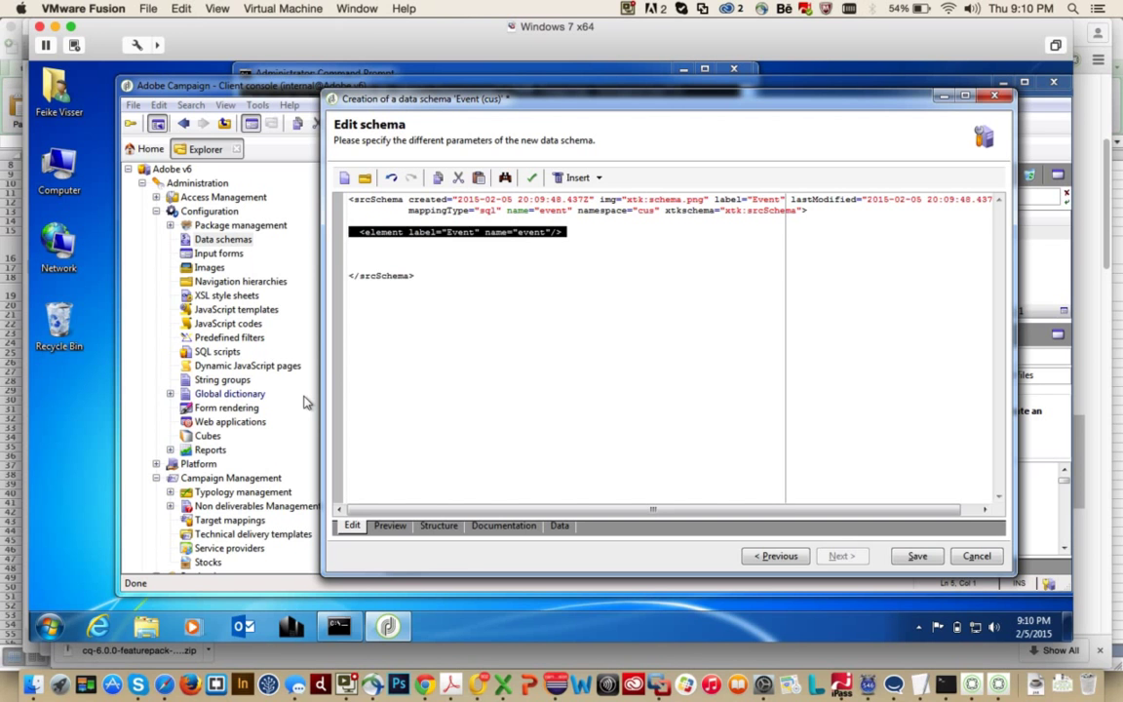
key("ctrl+v")
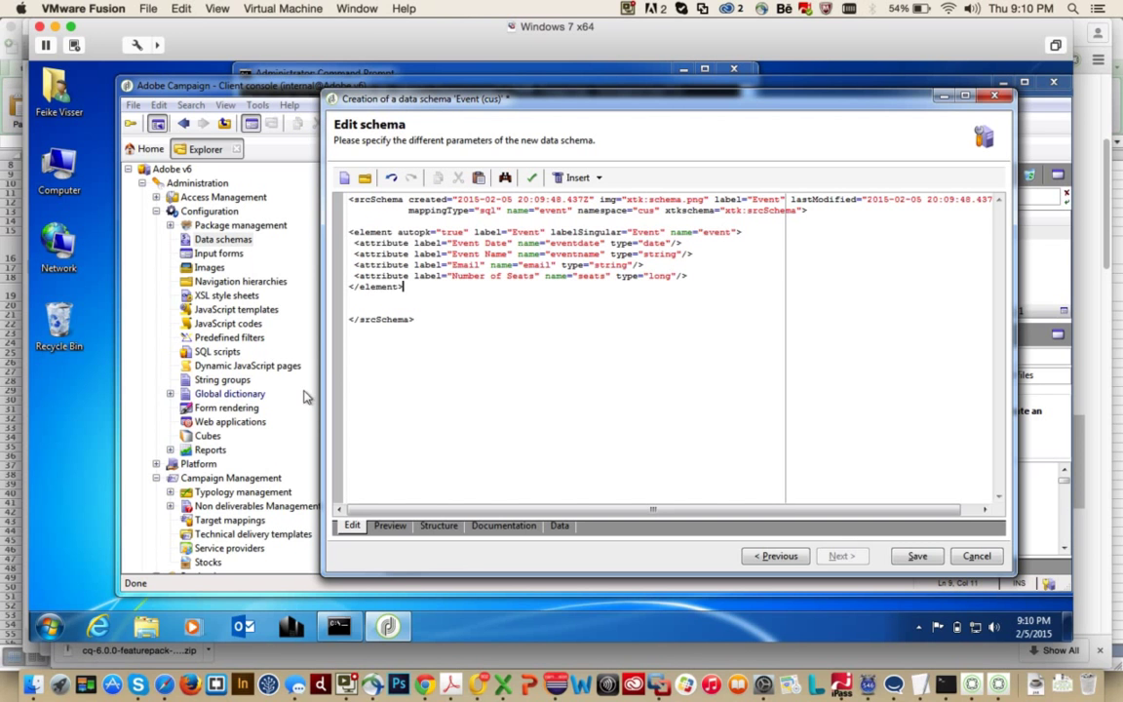
- Indent the four attribute lines inside the event element
left_click(350, 244)
left_click(353, 250)
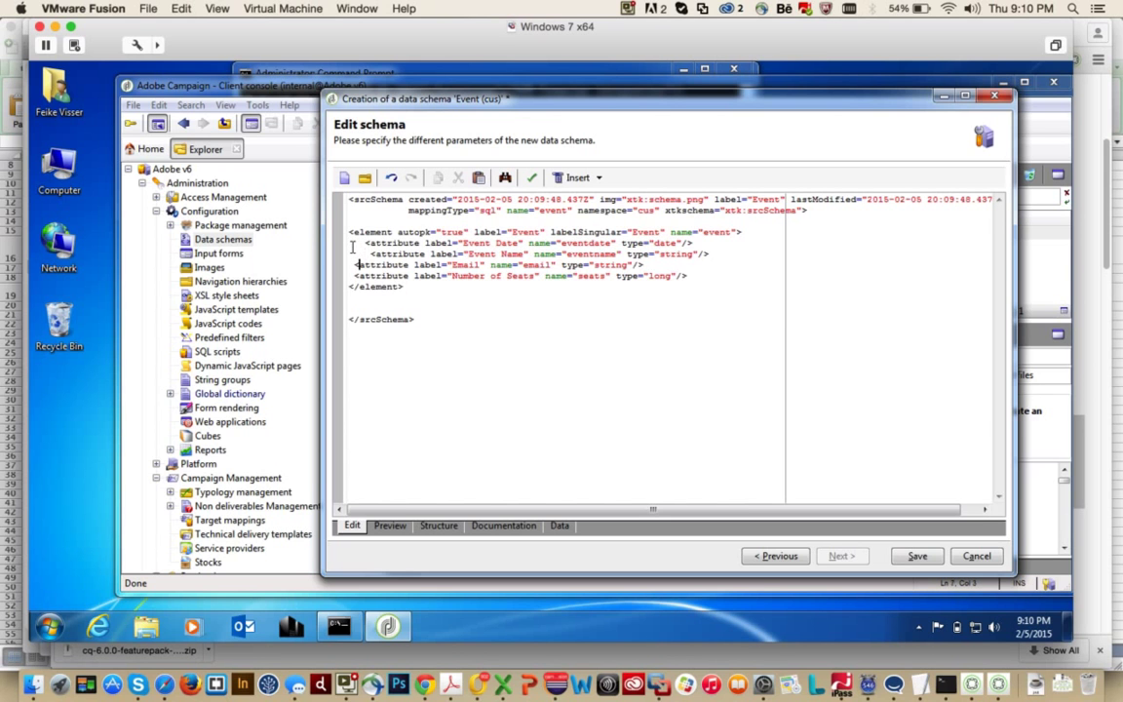
key("Down")
key("Home")
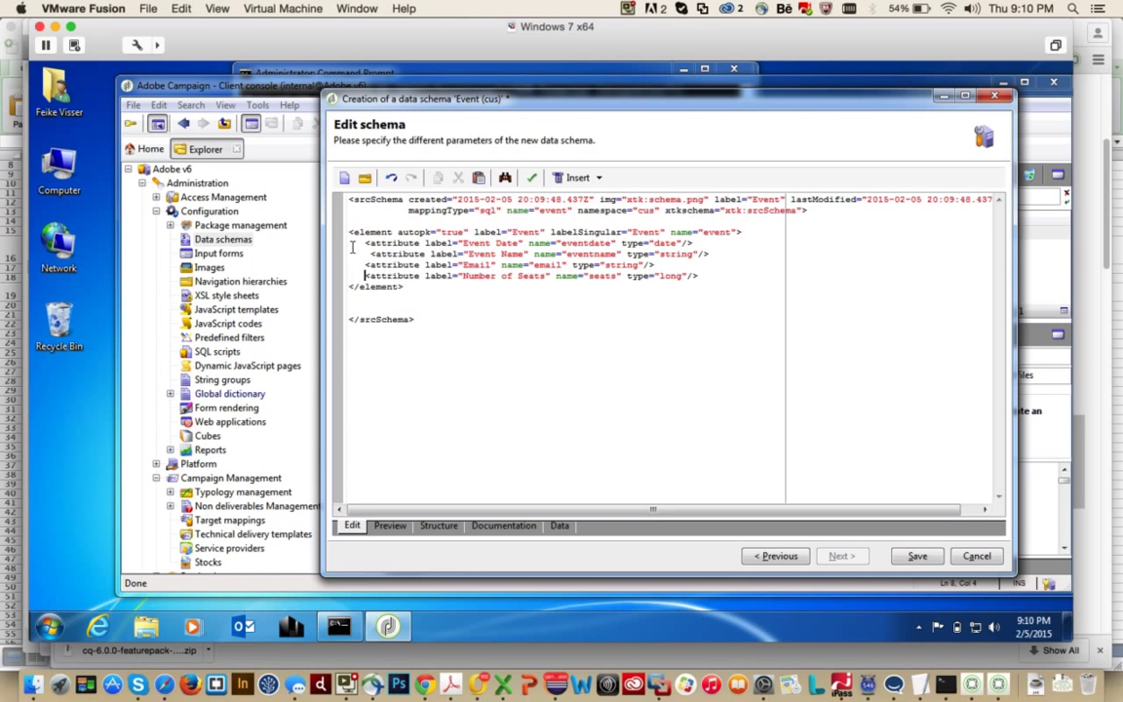
- Remove one extra blank line after the closing element tag and save the Event schema
left_click(400, 233)
left_click(470, 232)
left_click(592, 242)
left_click(590, 264)
left_click(605, 276)
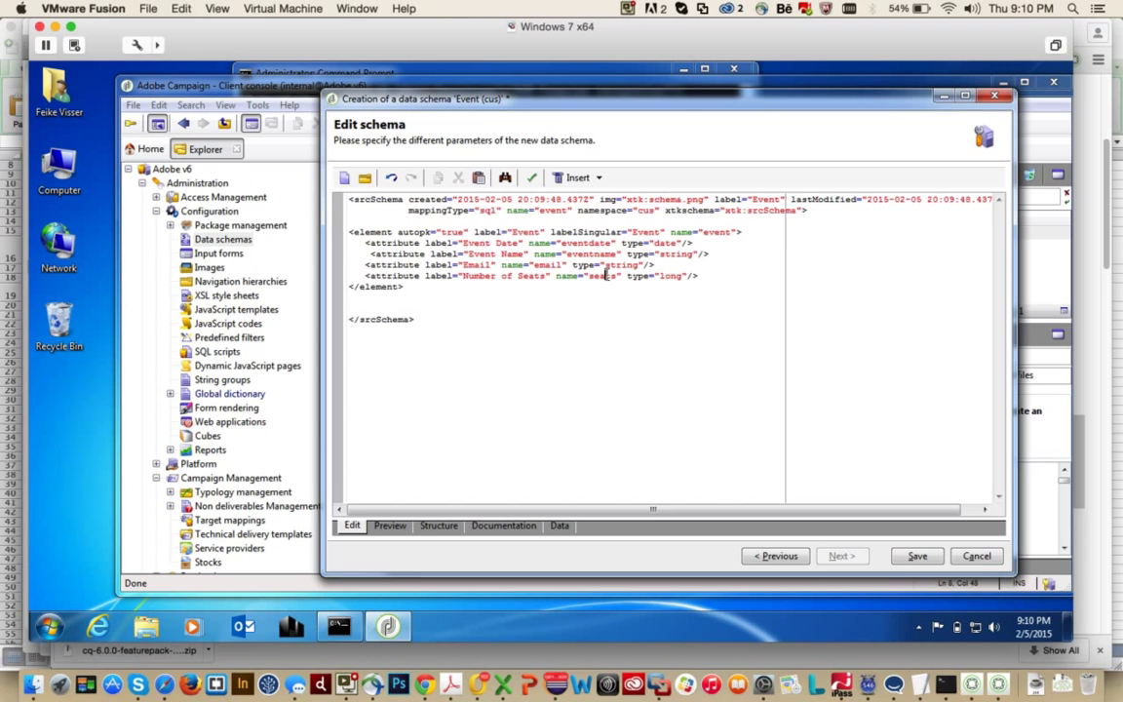
left_click(665, 243)
left_click(507, 286)
key("Down")
key("BackSpace")
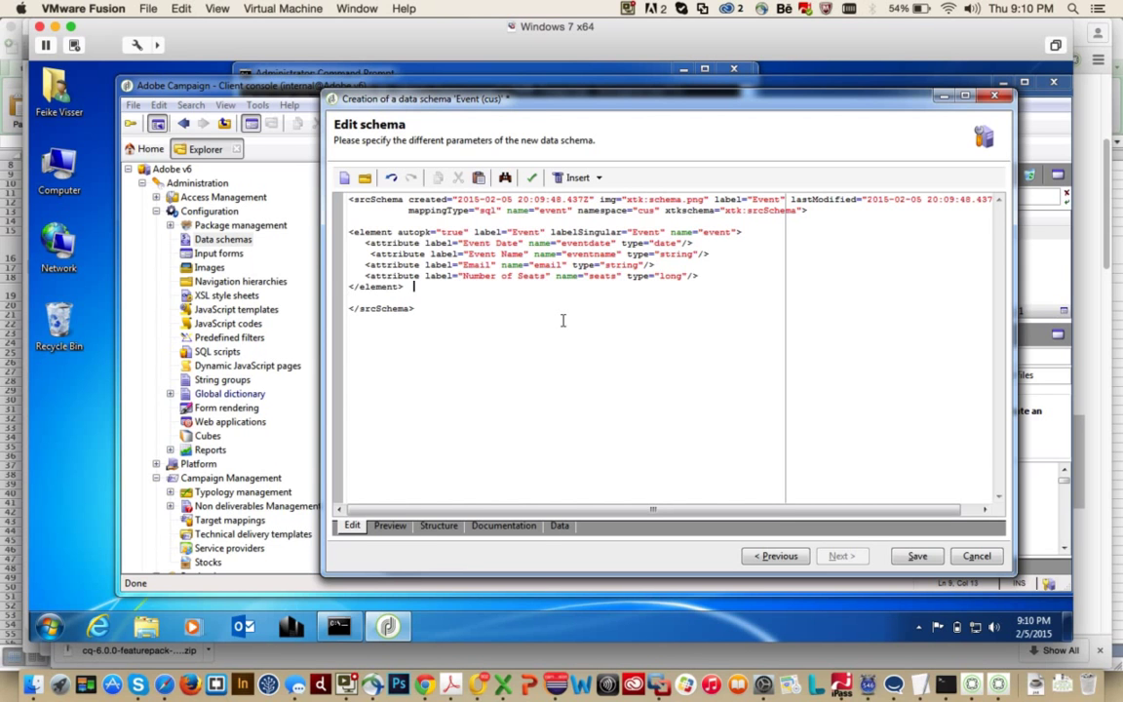
left_click(916, 557)
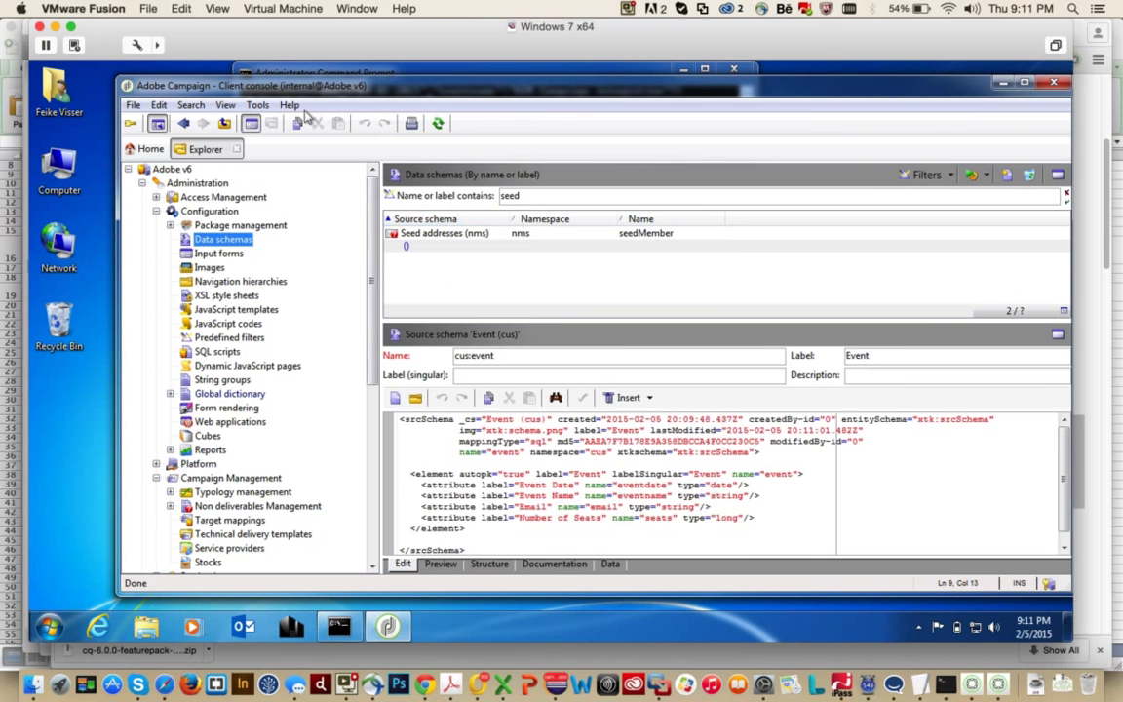
- Run the Update database structure wizard with its default table settings, start the database update and close the wizard
left_click(257, 105)
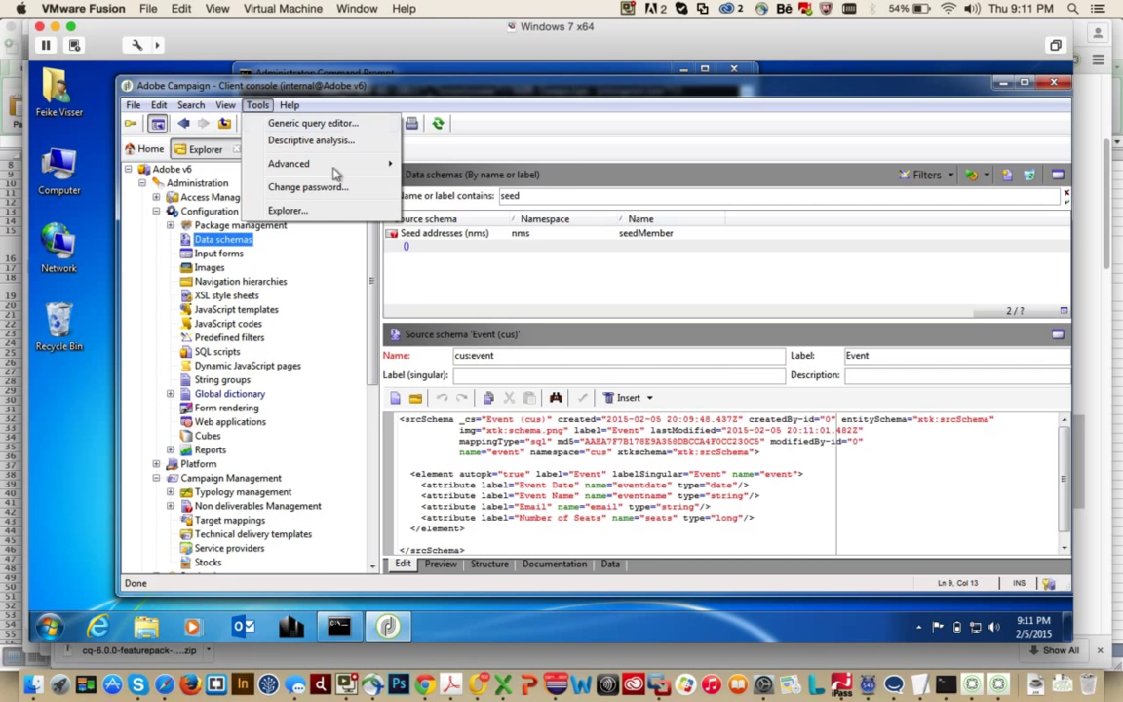
mouse_move(317, 161)
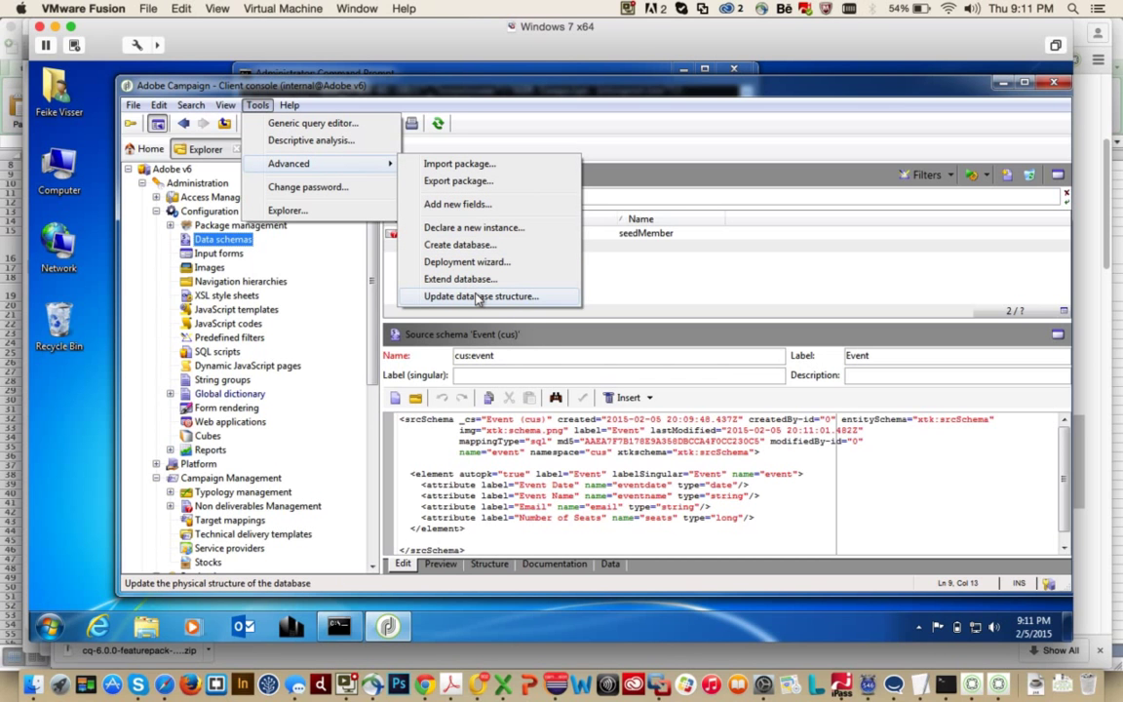
left_click(478, 297)
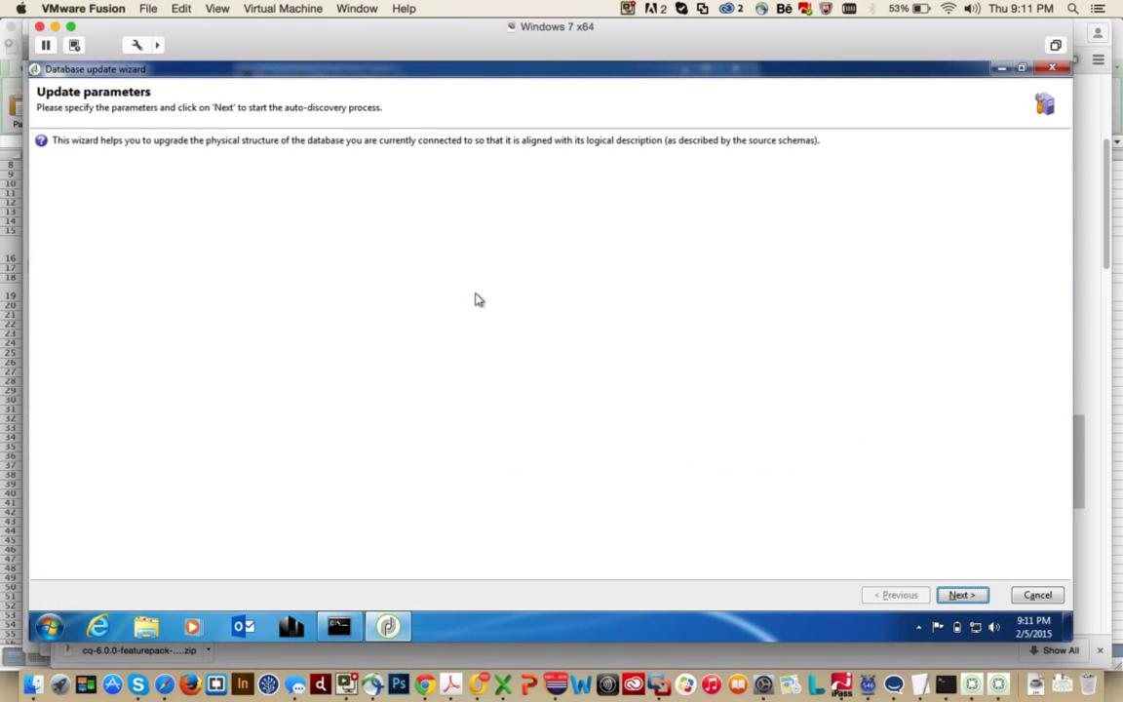
left_click(959, 596)
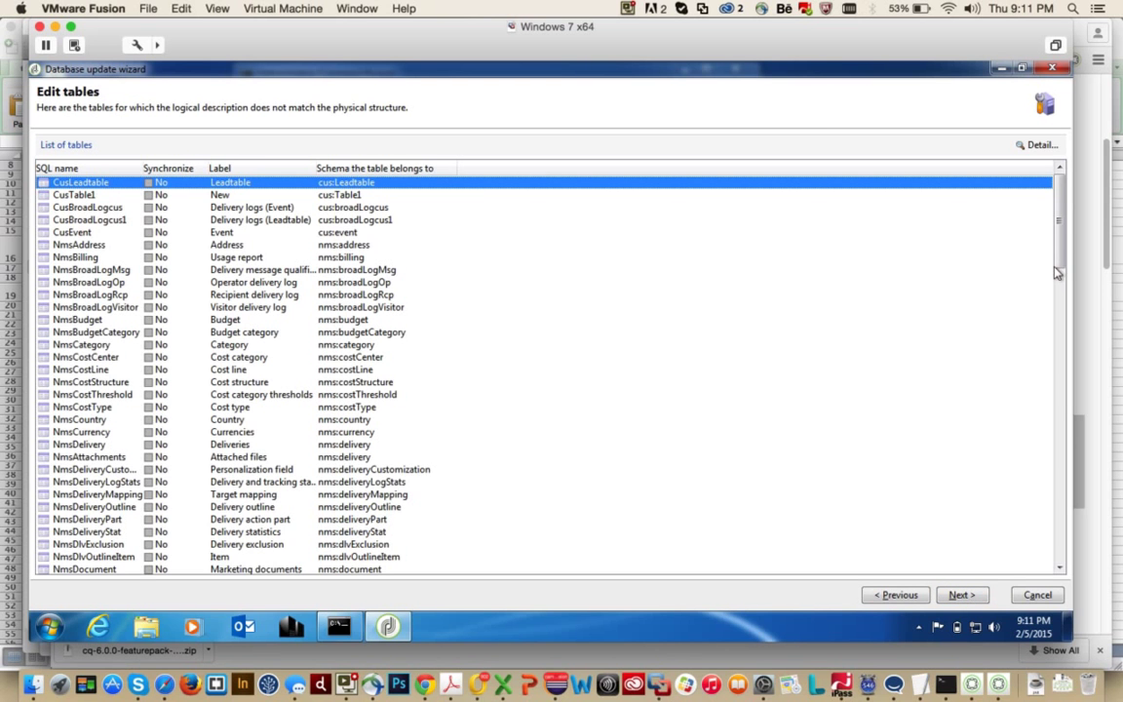
left_click_drag(1060, 265, 1072, 225)
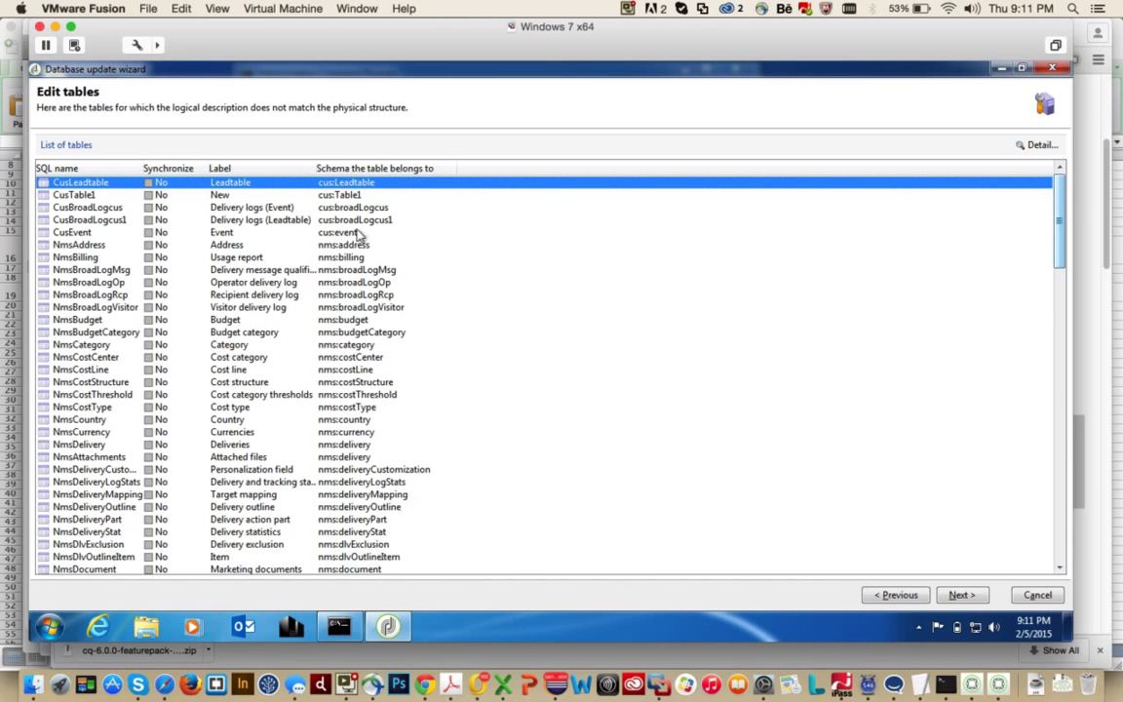
left_click(953, 596)
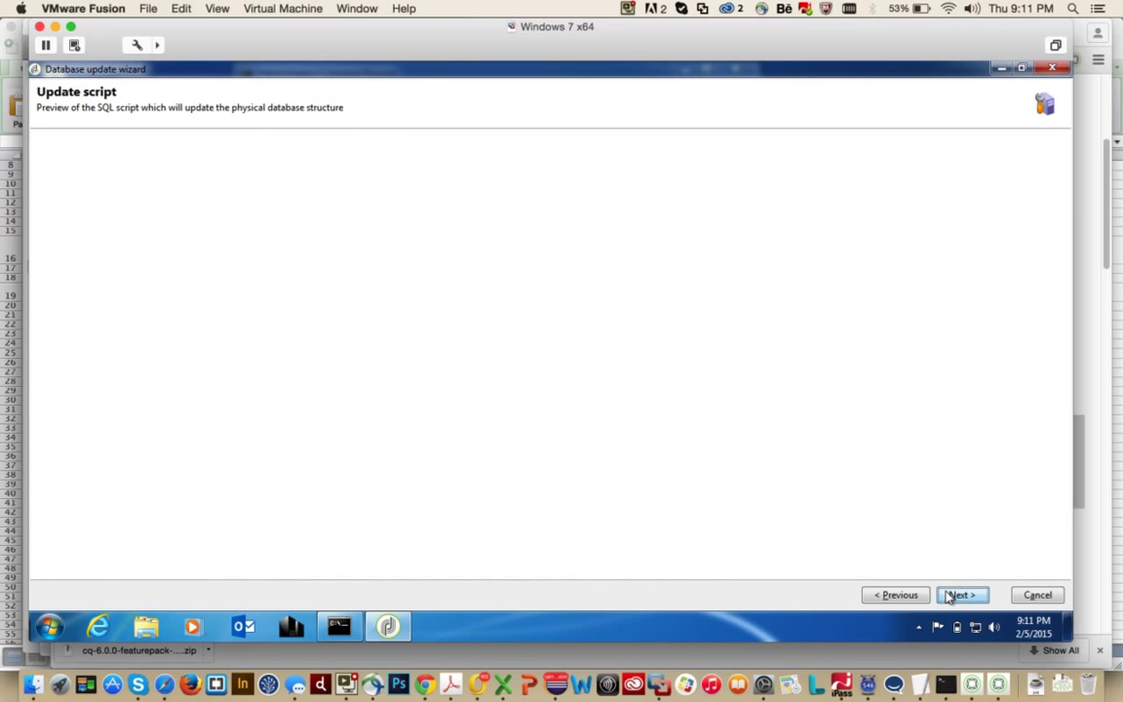
left_click(951, 596)
left_click(1032, 537)
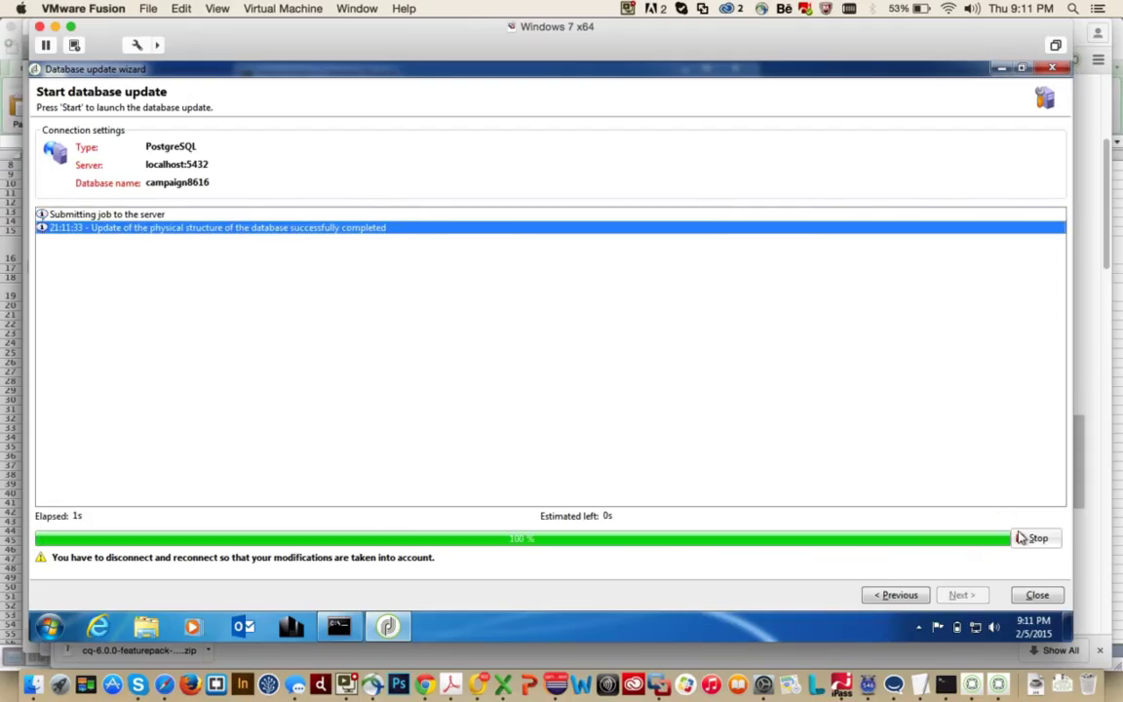
left_click(1035, 596)
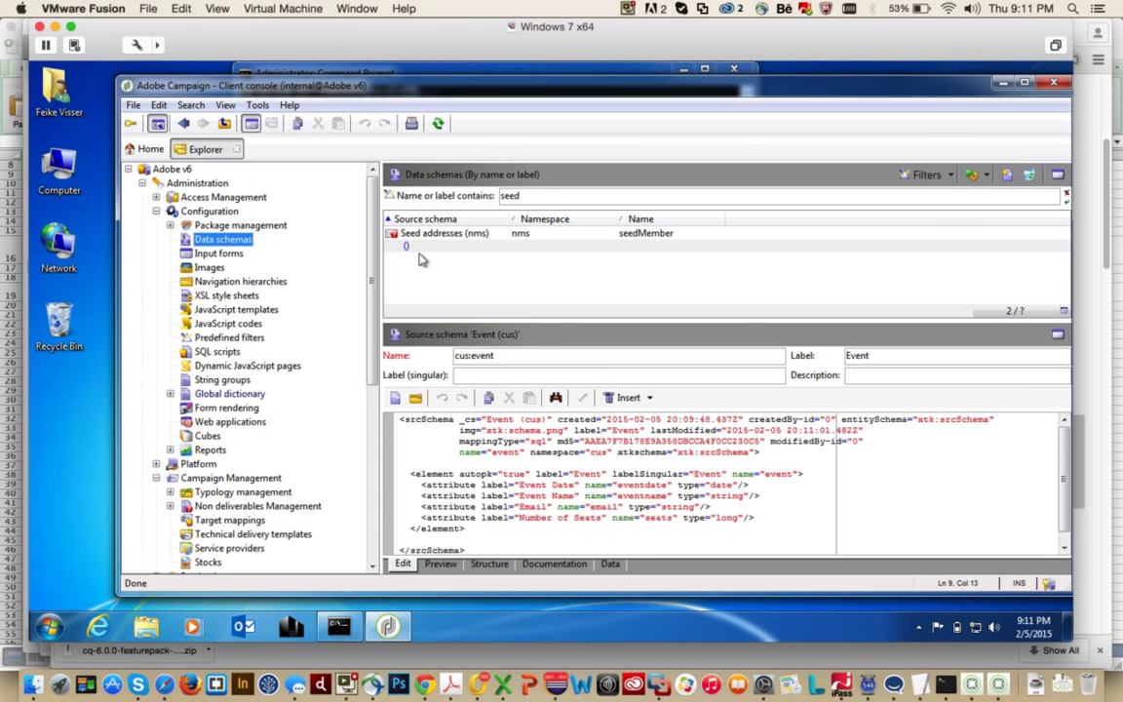
- Read the how-to page's section in Chrome on extending the 'seed' table, including its schema parameters and event fields
key("super+Tab")
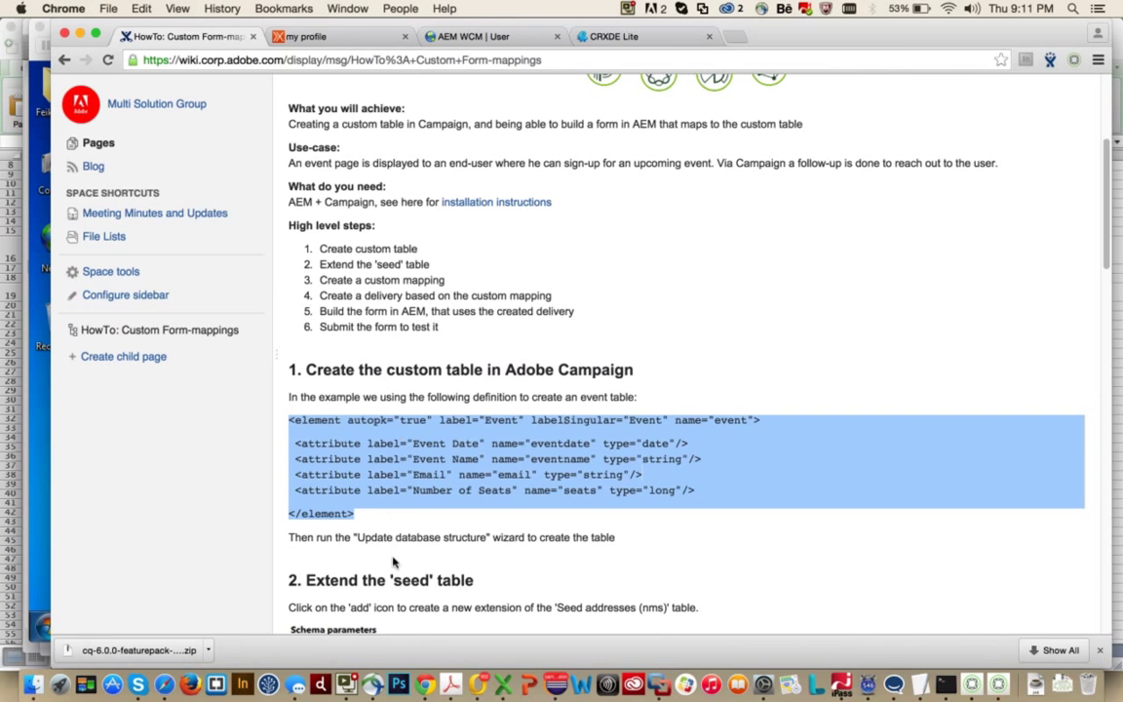
left_click(356, 502)
scroll(393, 563, "down", 5)
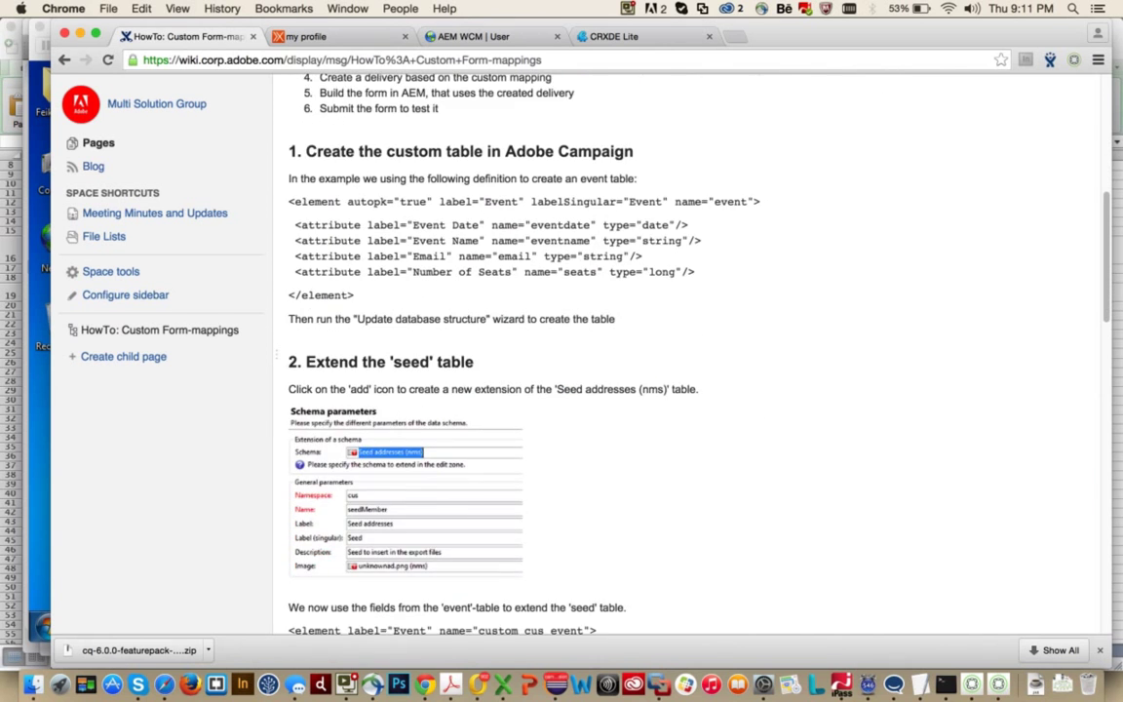
scroll(629, 351, "down", 1)
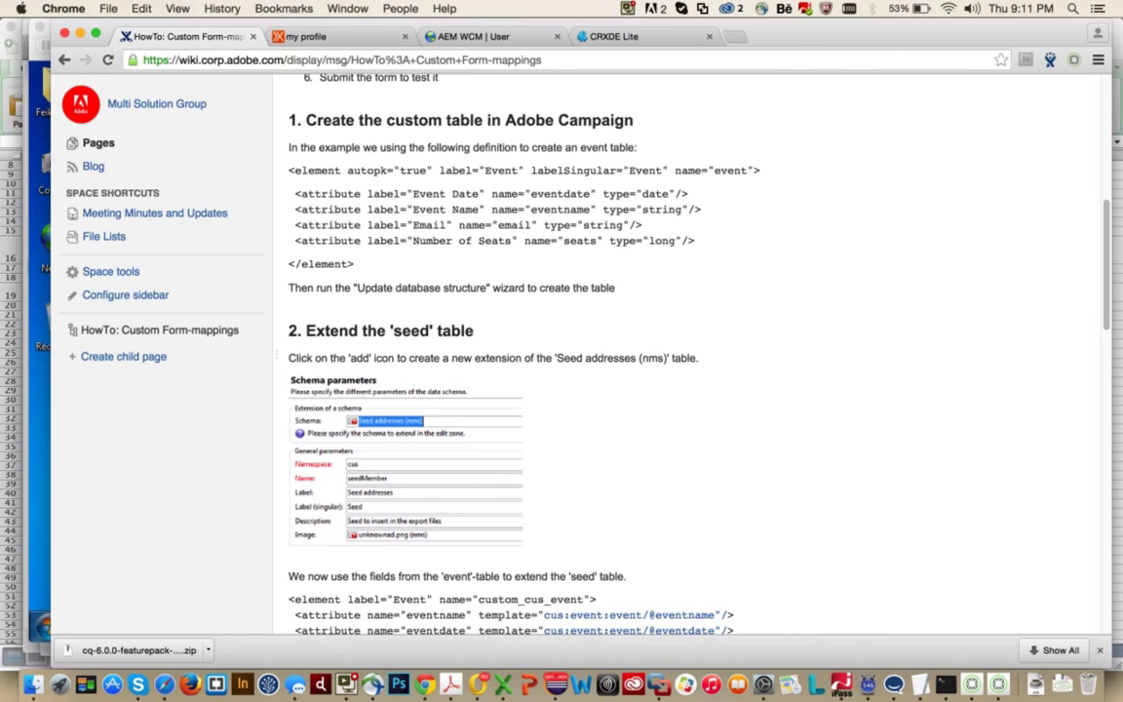
scroll(371, 439, "down", 2)
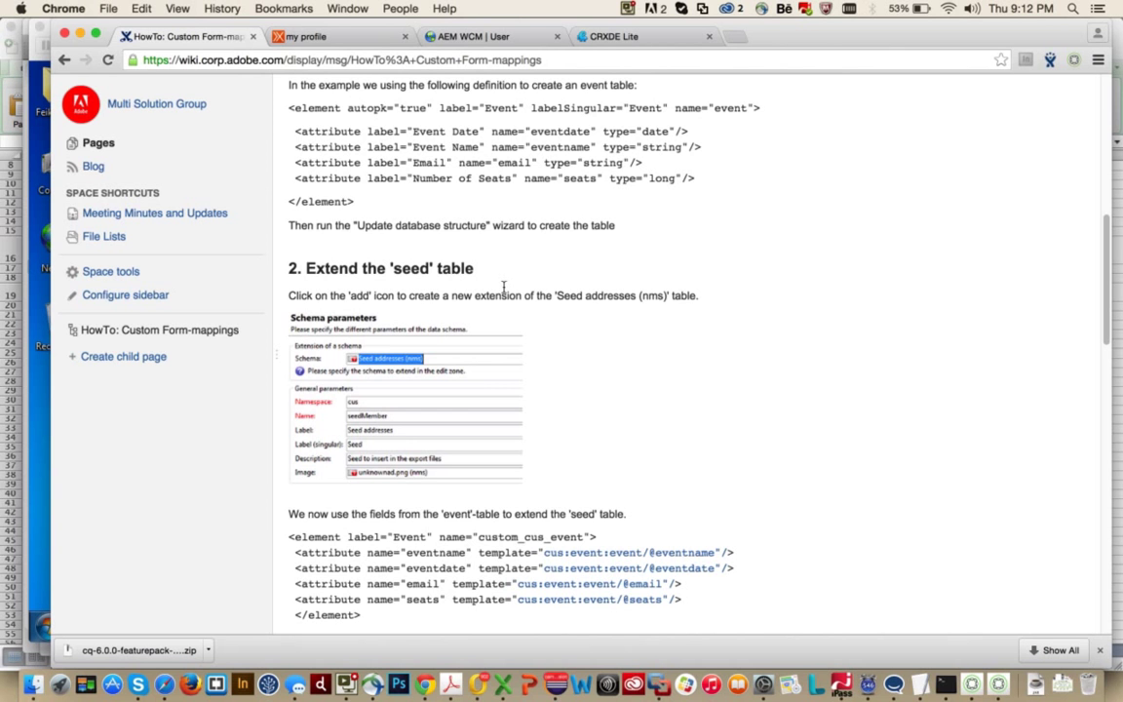
- Switch to Adobe Campaign and create an extension schema for the 'Seed addresses (nms)' table, continuing to its XML definition
key("super+Tab")
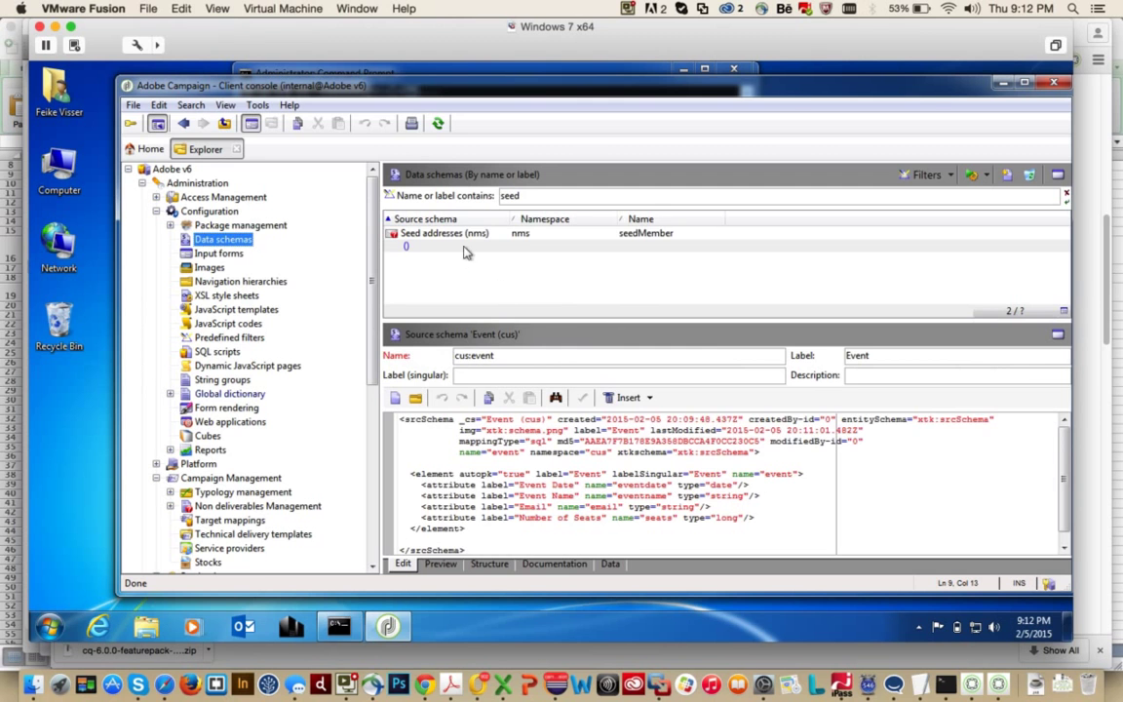
left_click(446, 237)
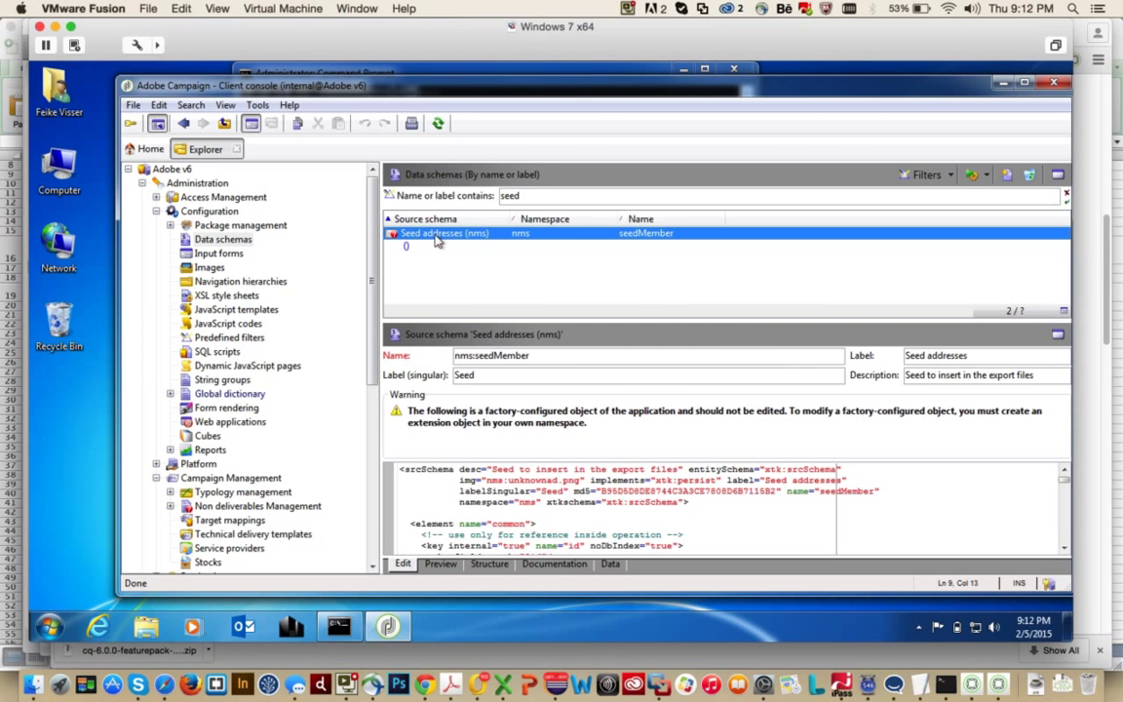
left_click(983, 176)
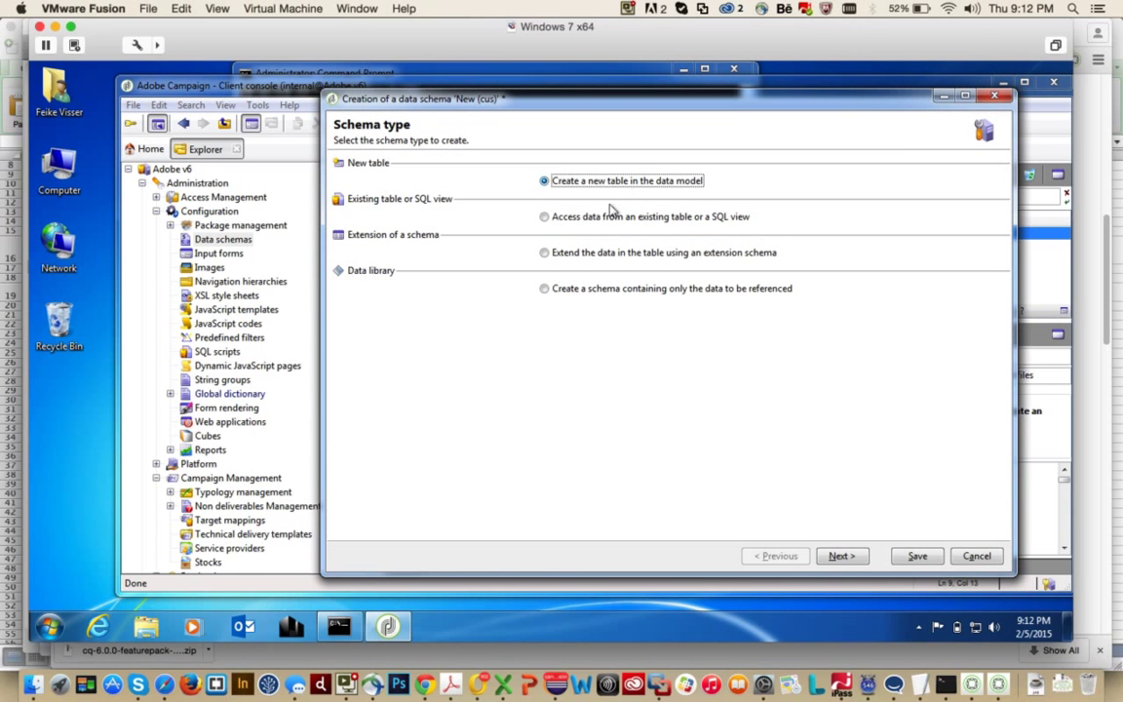
left_click(545, 253)
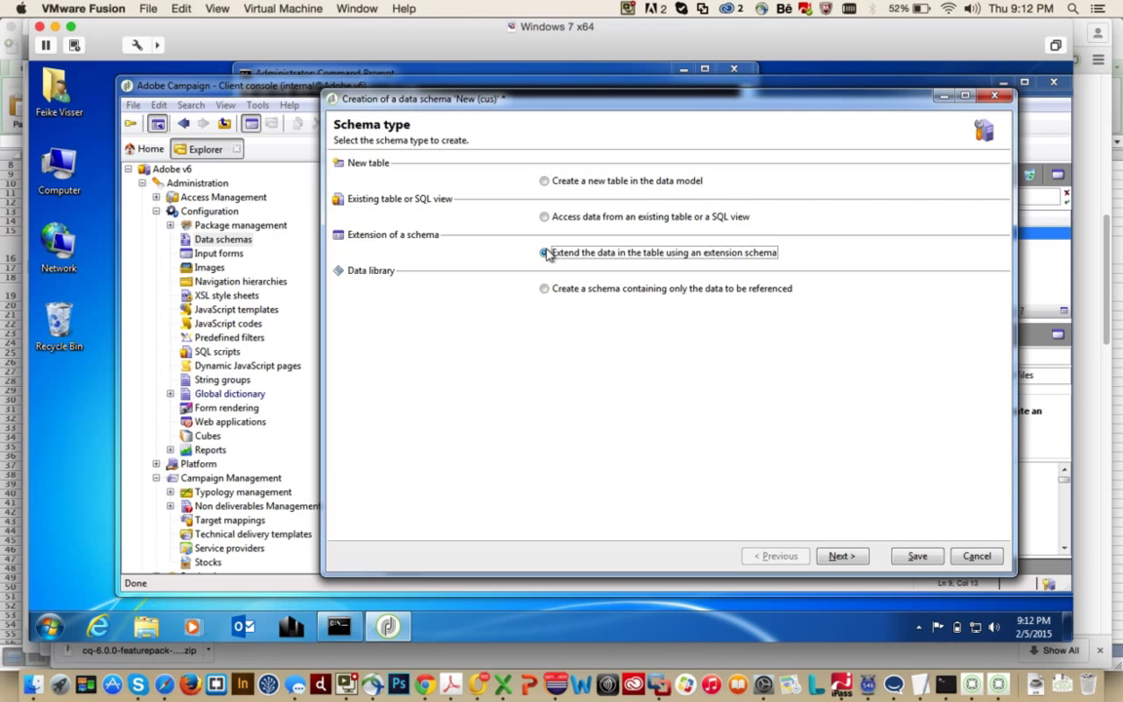
left_click(840, 555)
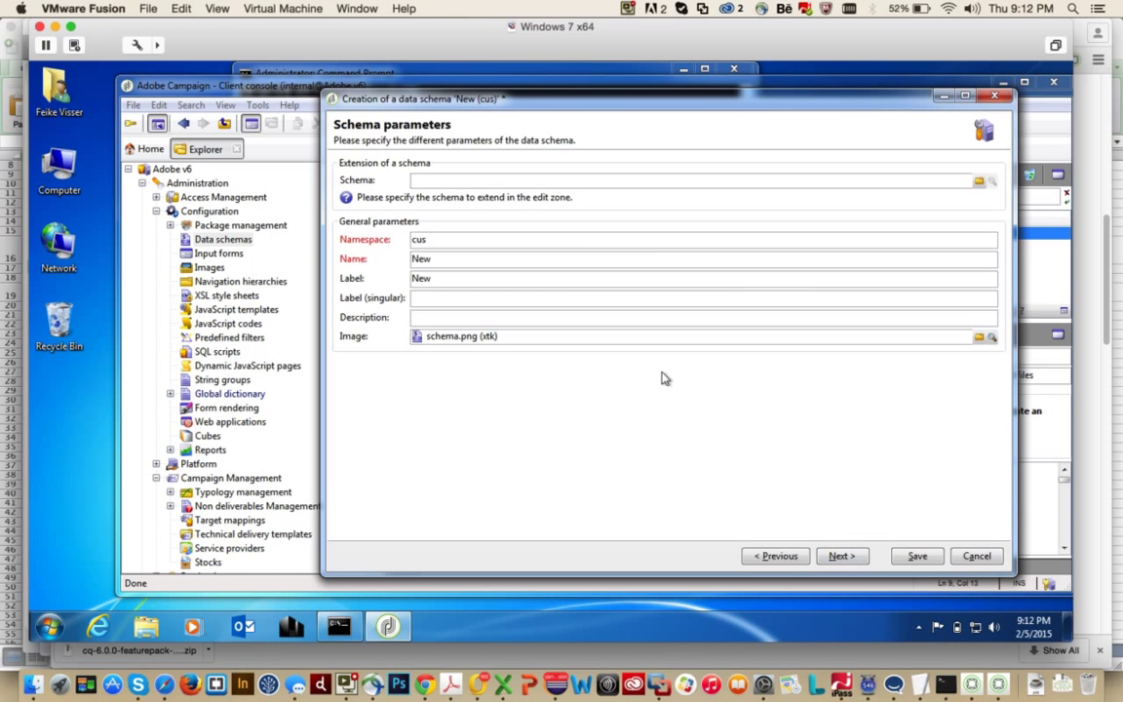
type("see")
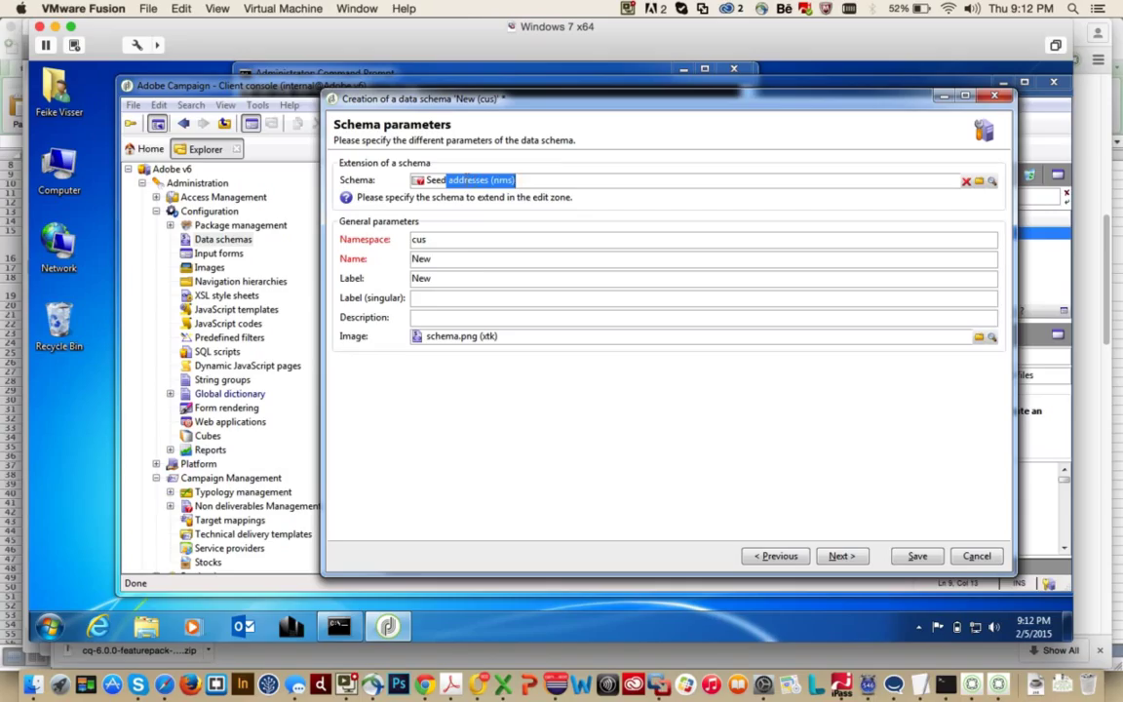
left_click(552, 182)
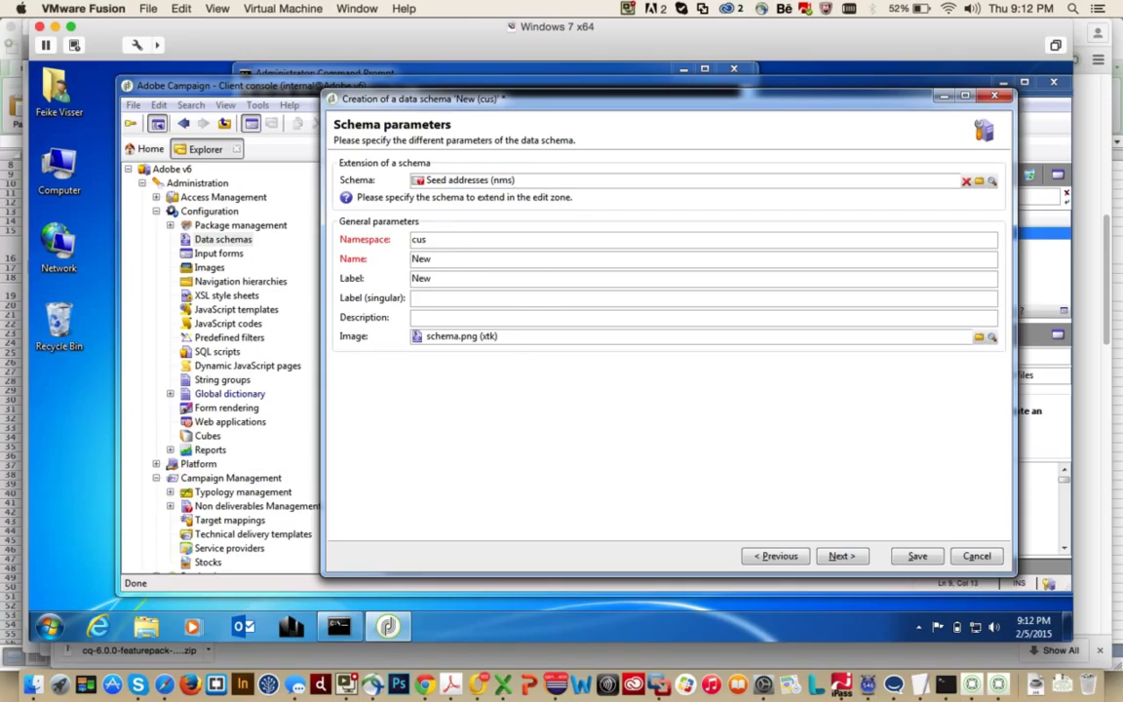
left_click(846, 557)
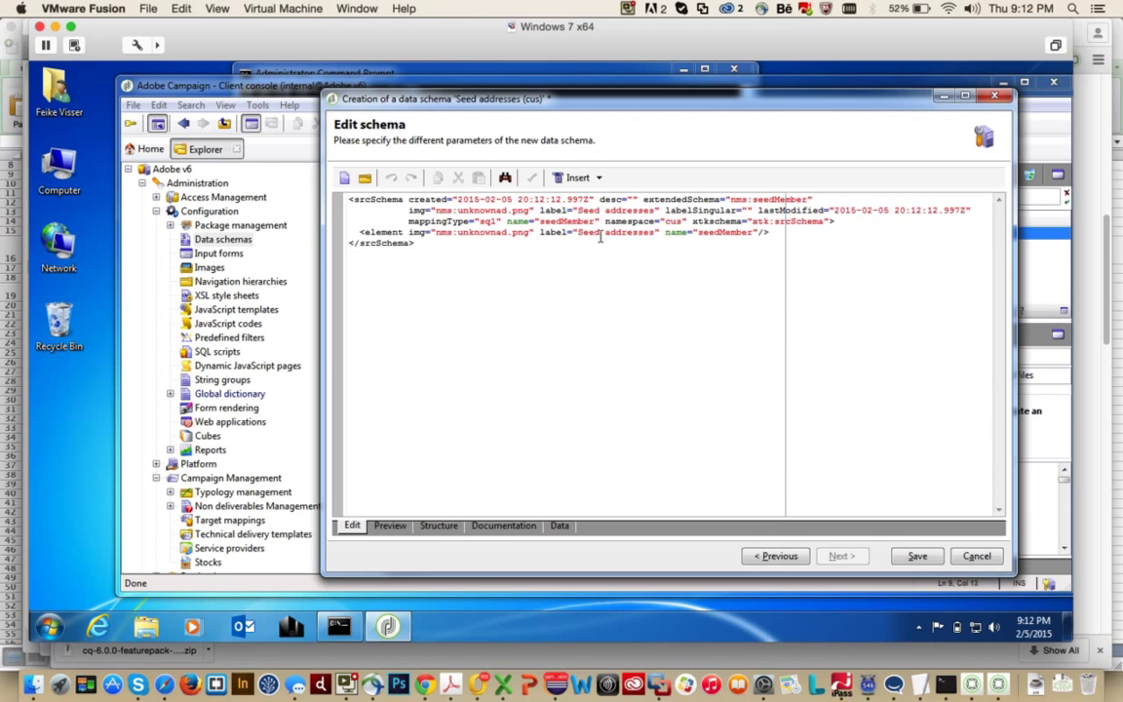
- Insert two blank lines below the seedMember element in the new schema's XML
left_click(777, 234)
key("Return")
key("Return")
- Copy the custom_cus_event element with its four attributes from the how-to page in Chrome and return to the schema in Adobe Campaign
key("super+Tab")
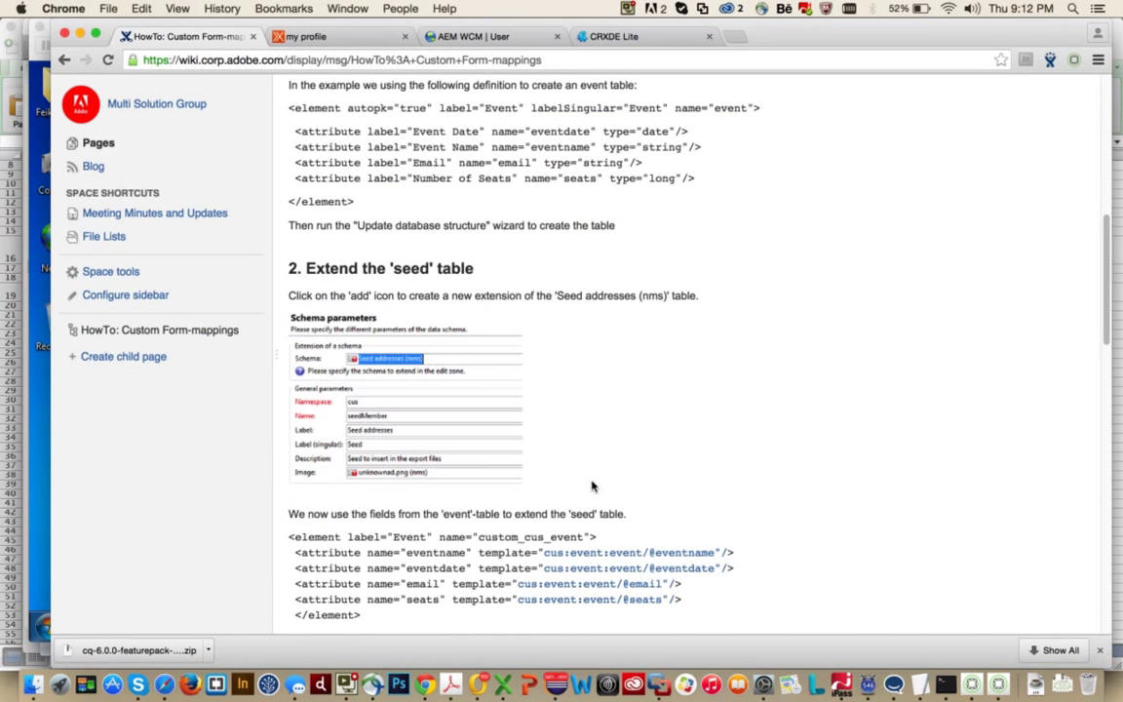
scroll(487, 438, "down", 3)
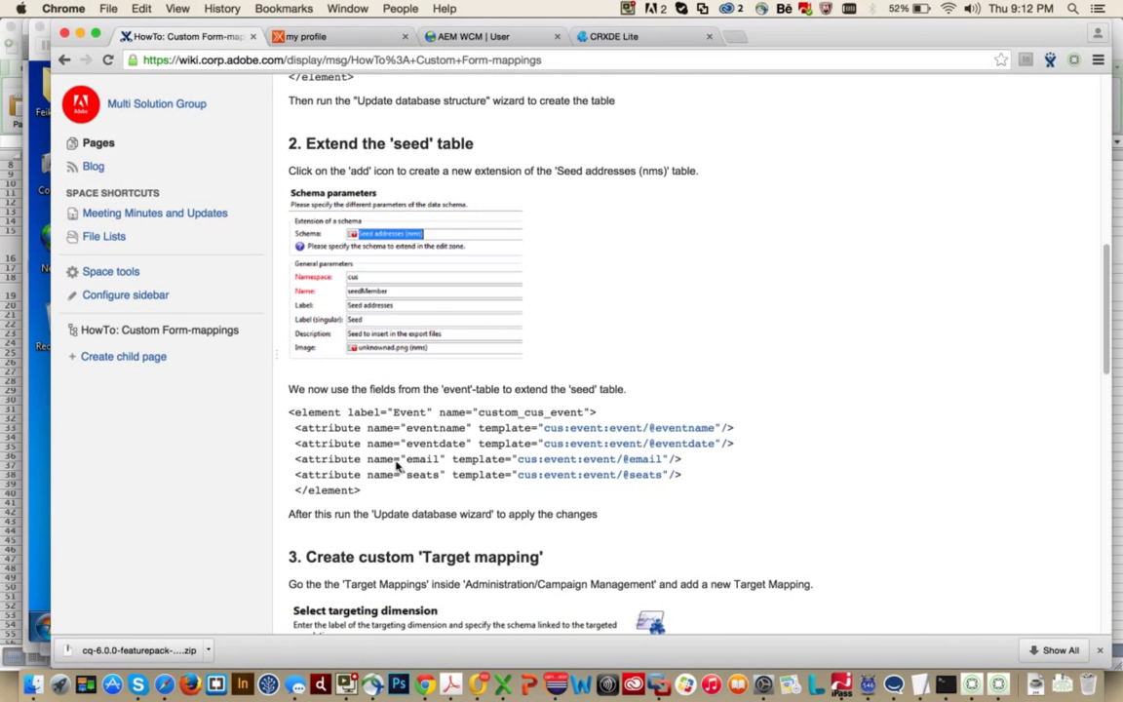
left_click_drag(368, 493, 284, 409)
key("ctrl+c")
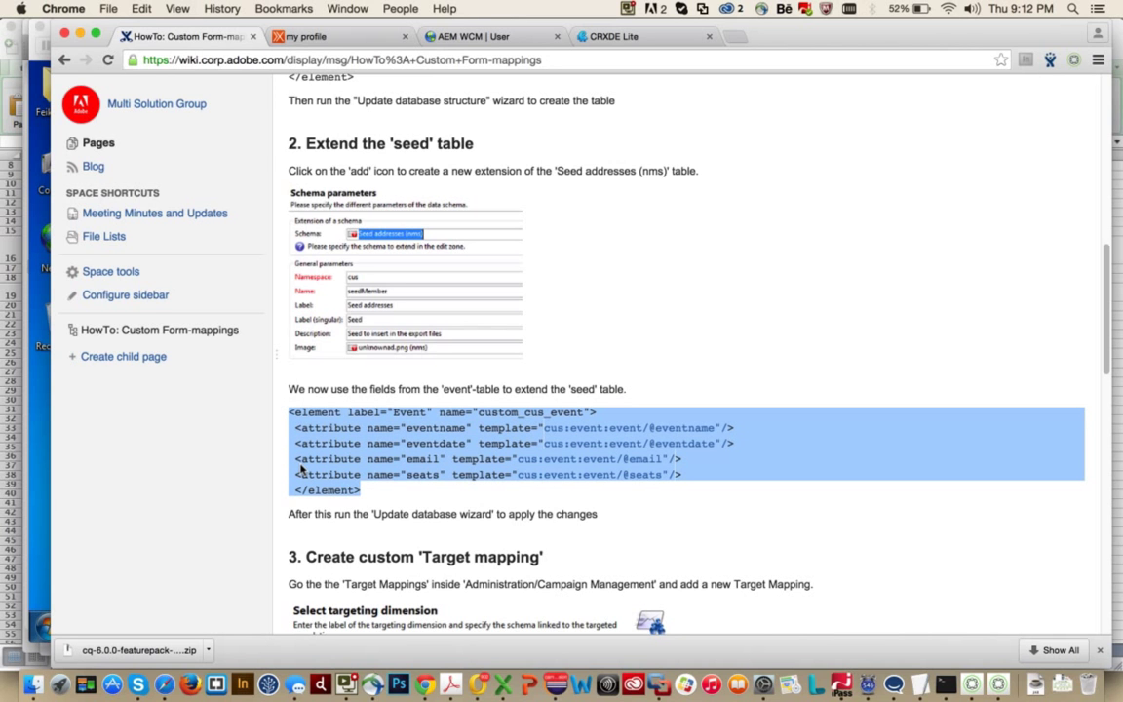
key("super+Tab")
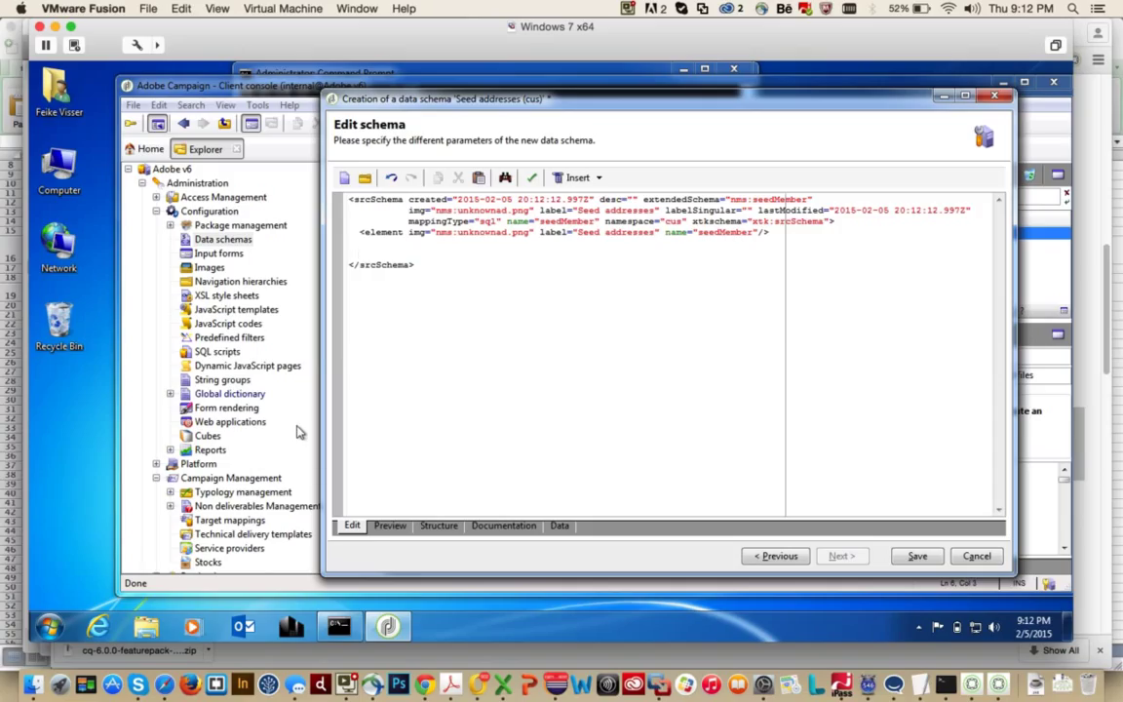
key("Up")
key("super+Tab")
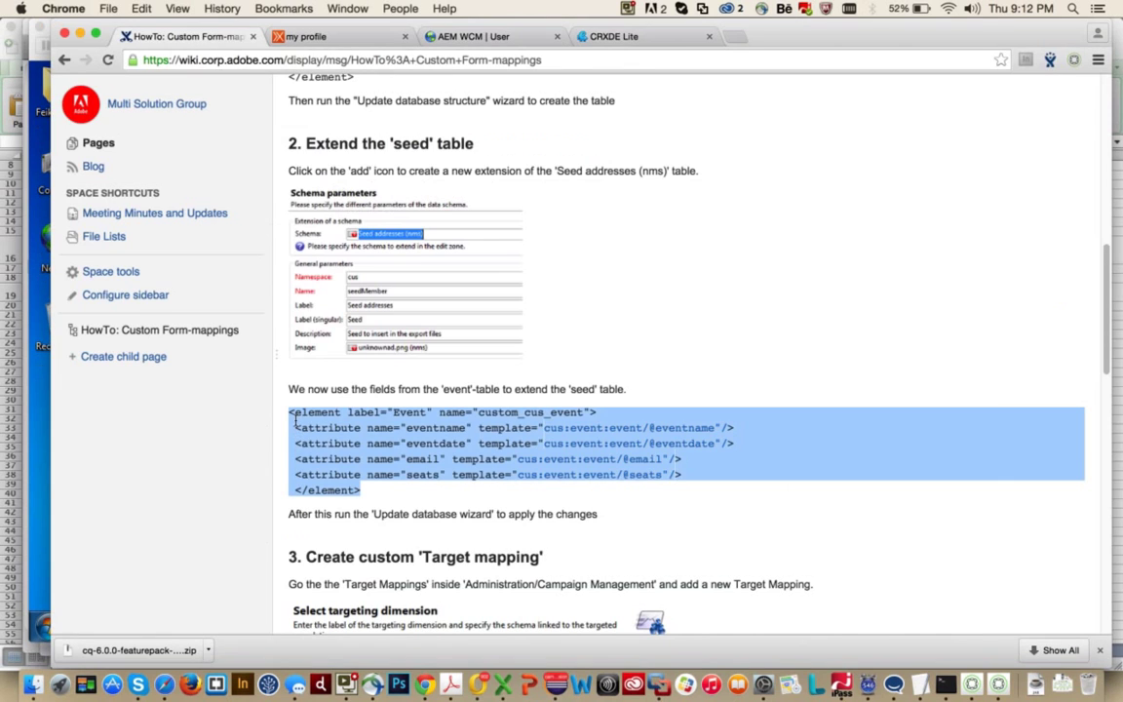
key("super+Tab")
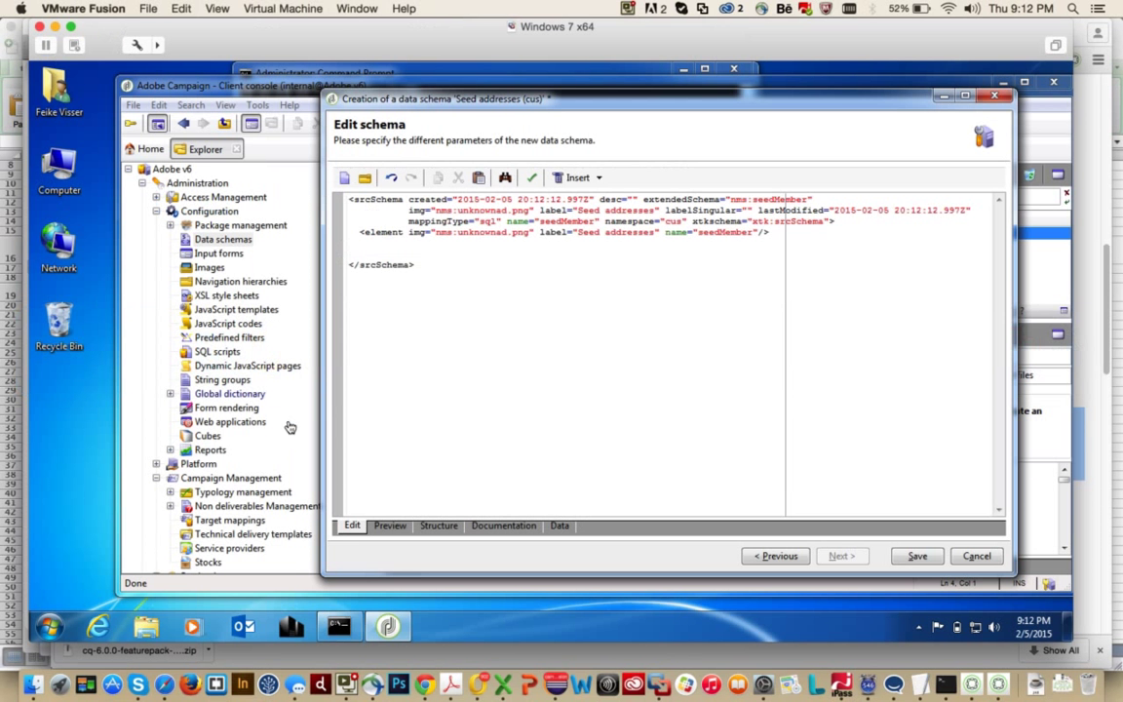
- Turn the self-closing seedMember element into an opening tag, leave blank lines below it and add a closing </element> tag
left_click(754, 240)
key("Return")
key("Return")
key("Return")
key("Return")
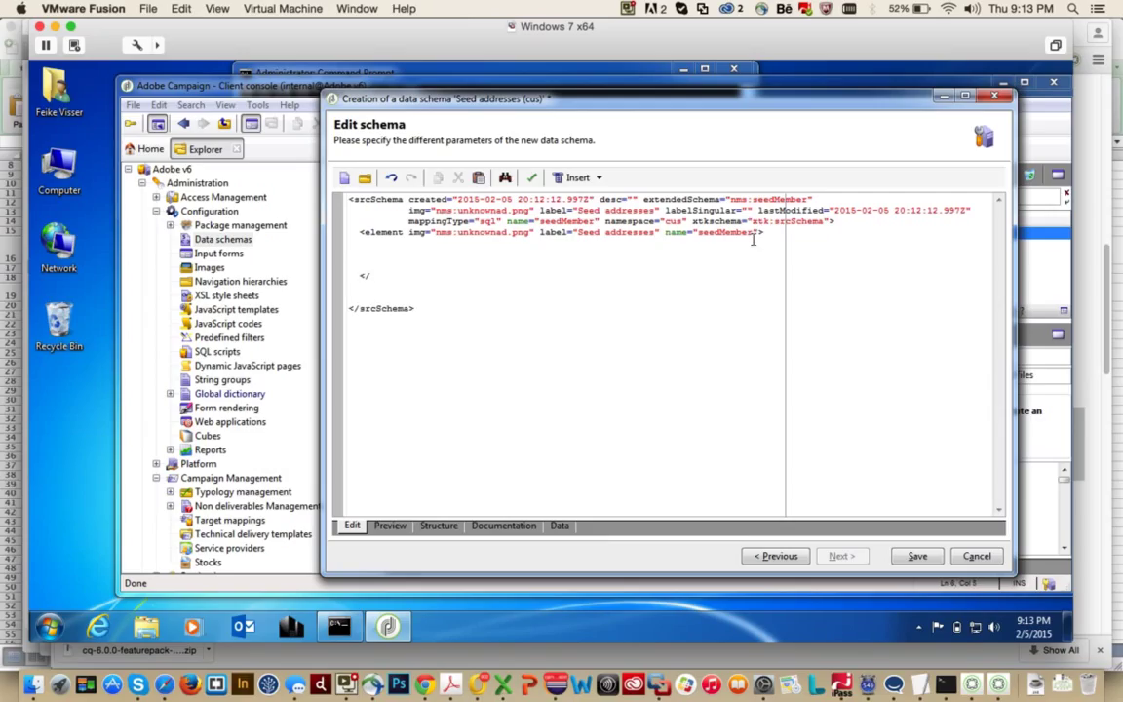
type("</element>")
- Paste the copied custom_cus_event element inside the seedMember element and save the new schema
key("Up")
key("ctrl+v")
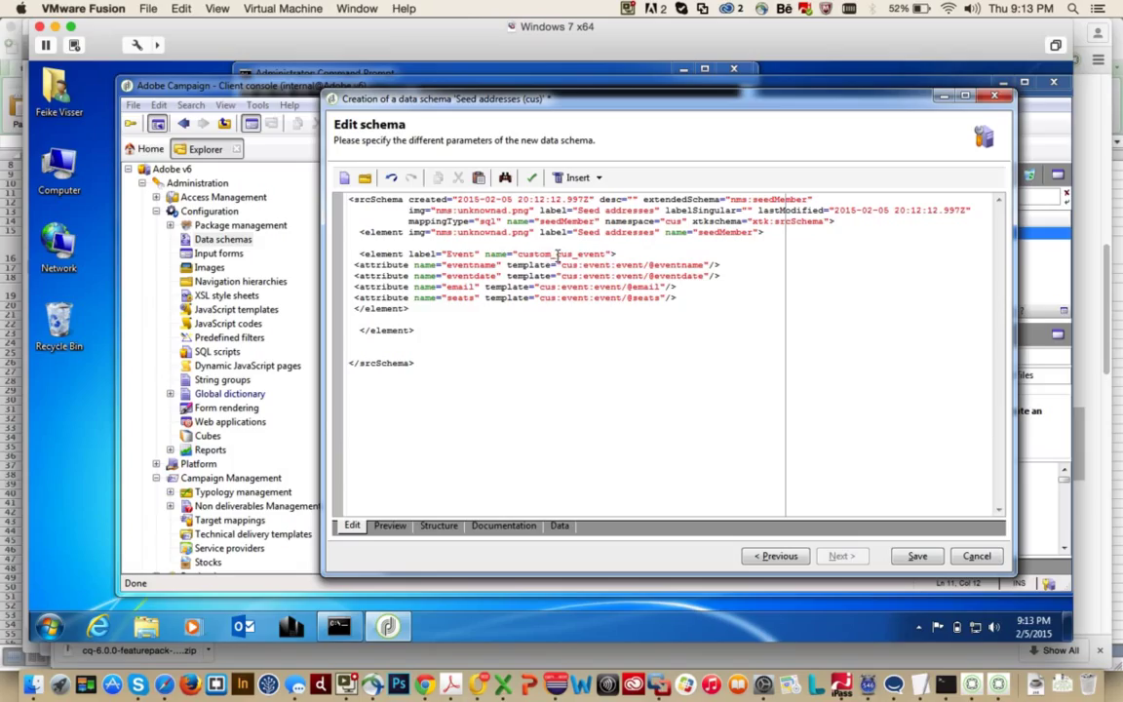
left_click(482, 265)
left_click(520, 265)
left_click(917, 556)
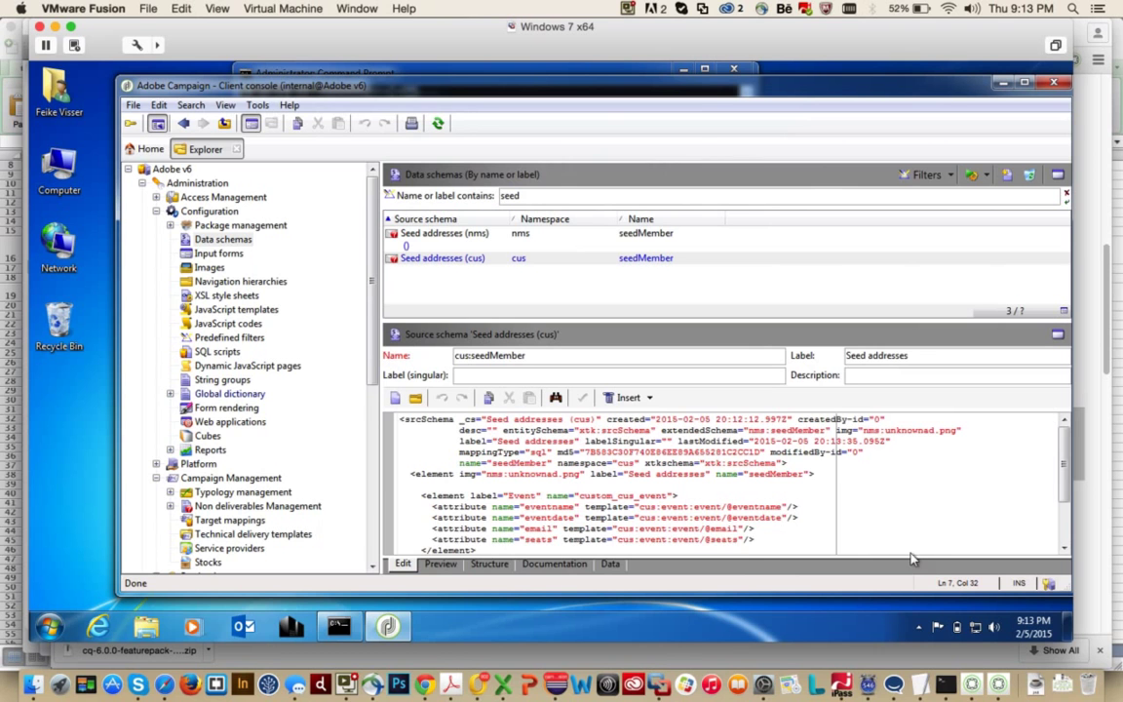
- Select the Seed addresses (cus) schema, run the Update database structure wizard with its default table settings through the database update, and close it
left_click(485, 261)
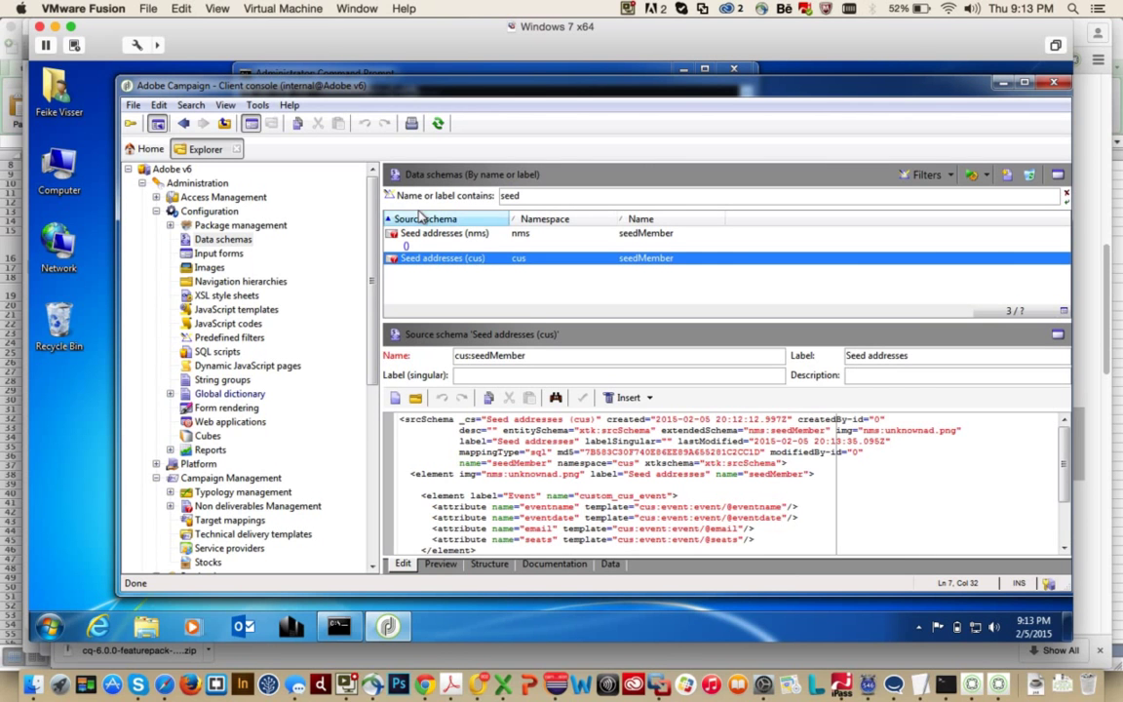
left_click(258, 105)
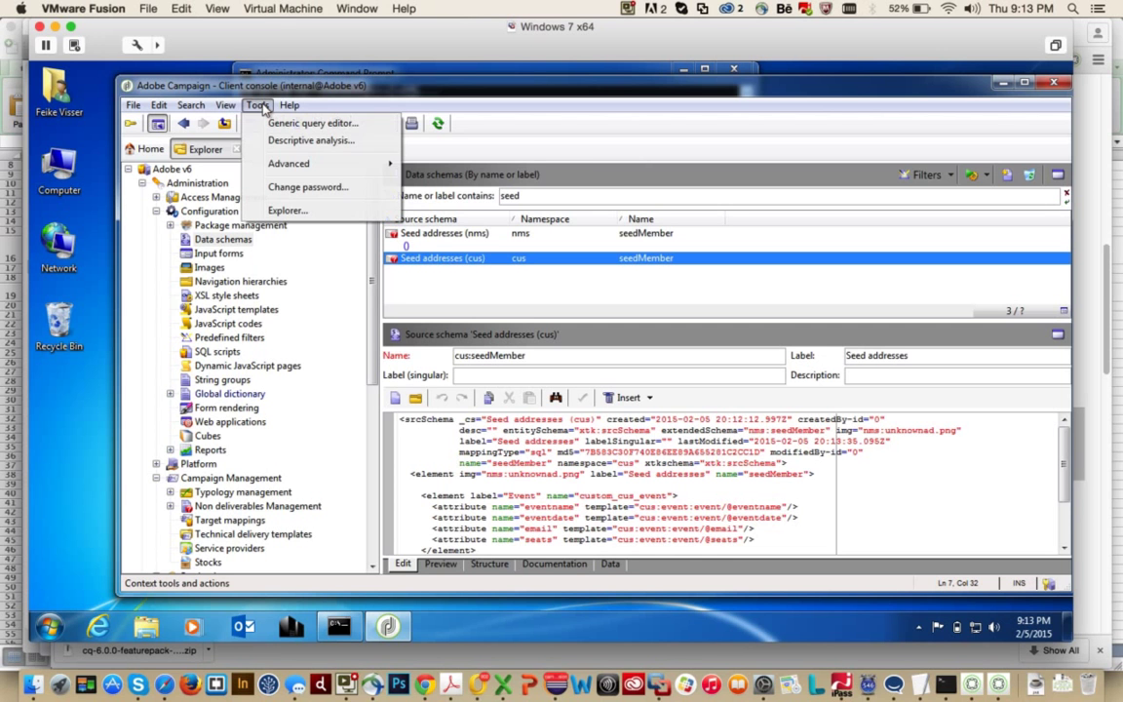
mouse_move(365, 168)
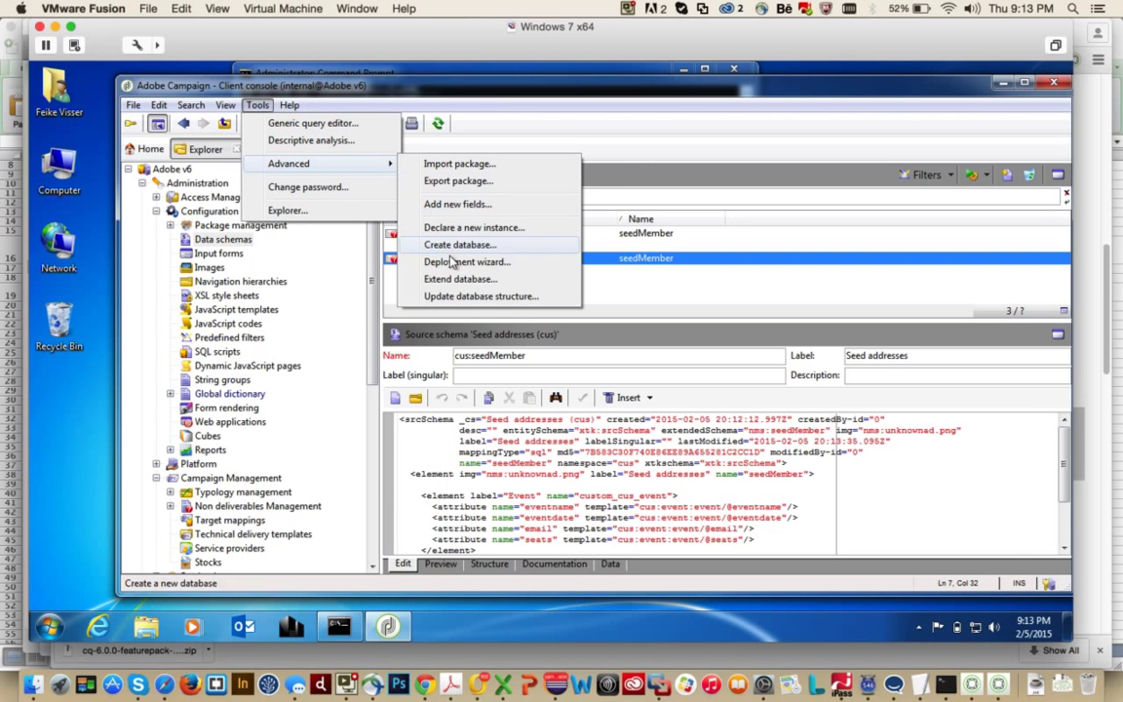
left_click(458, 296)
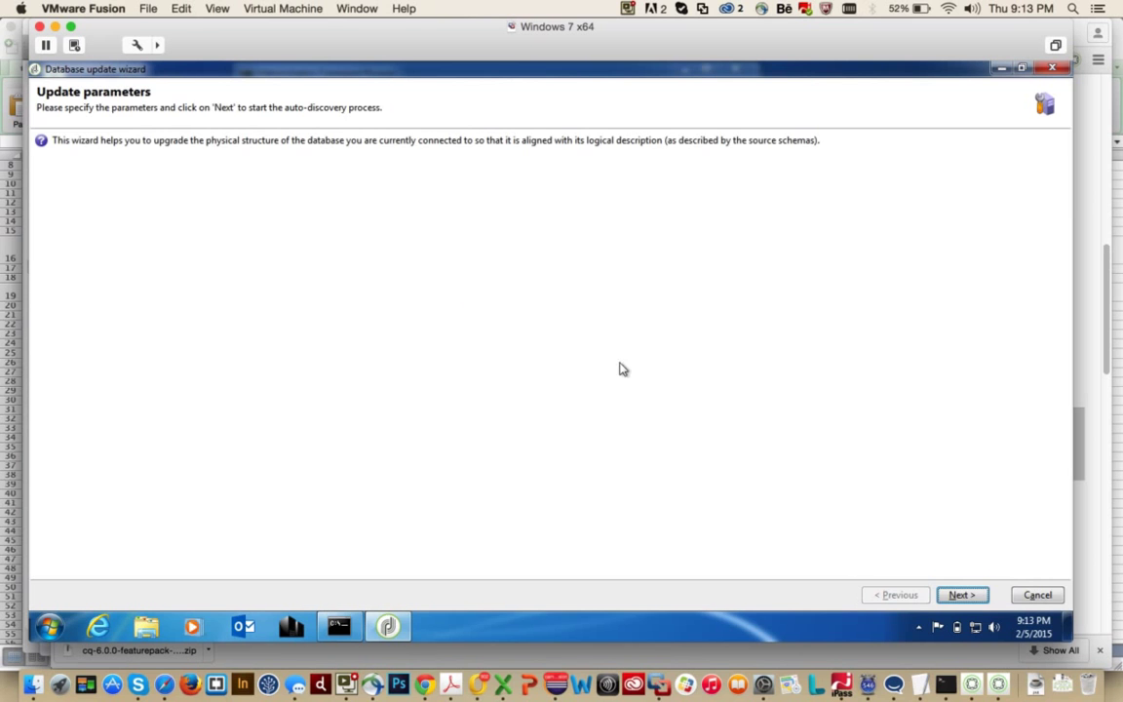
left_click(957, 593)
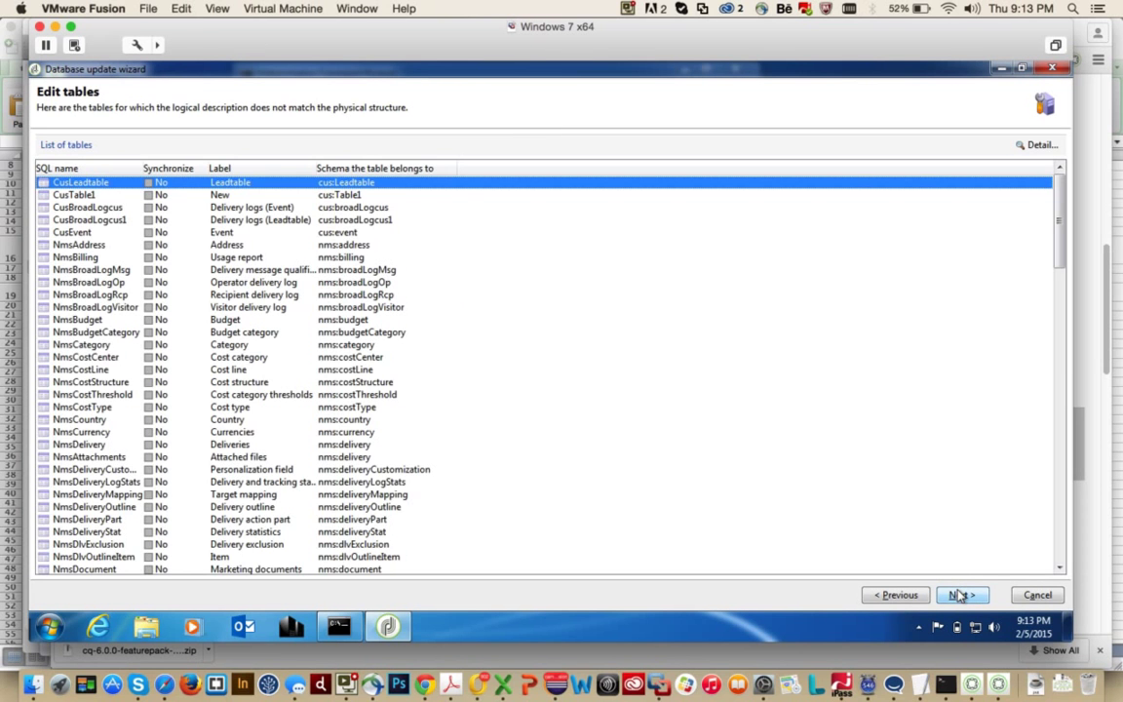
left_click(959, 594)
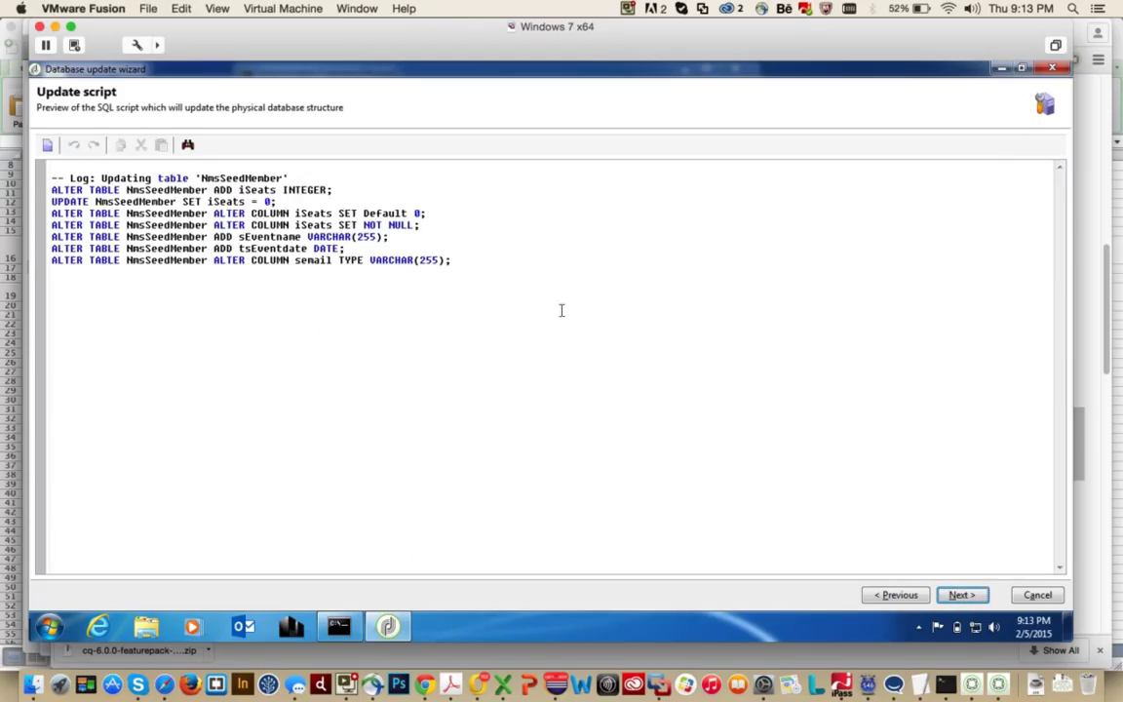
left_click(963, 595)
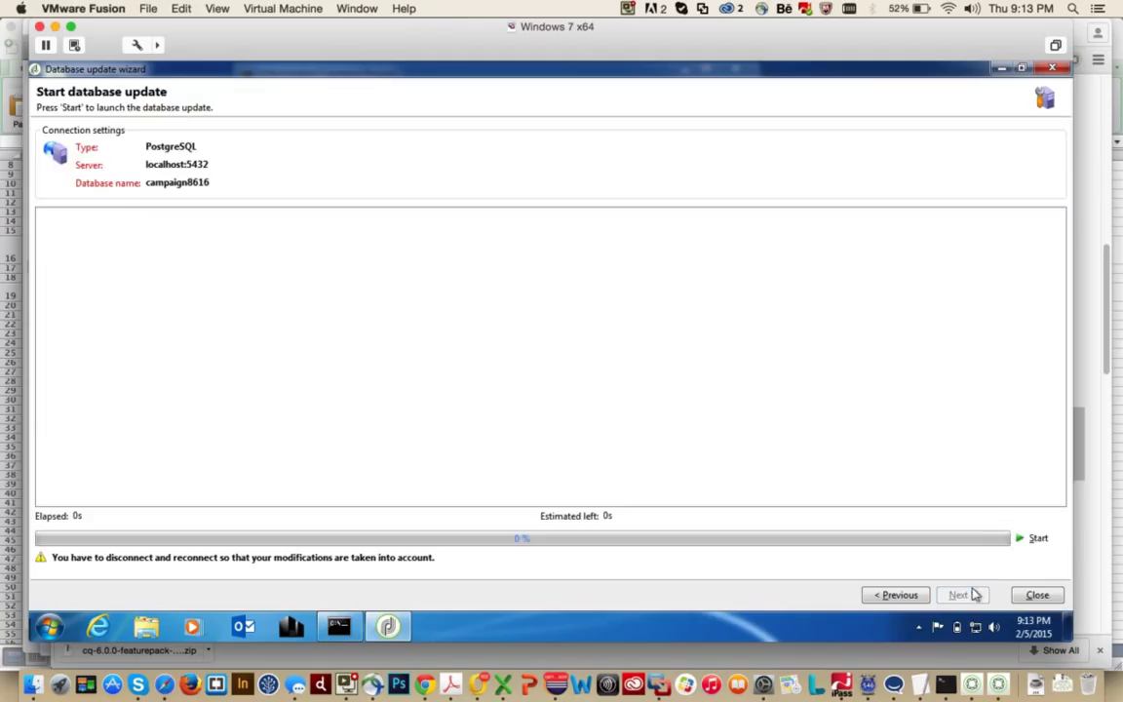
left_click(1031, 538)
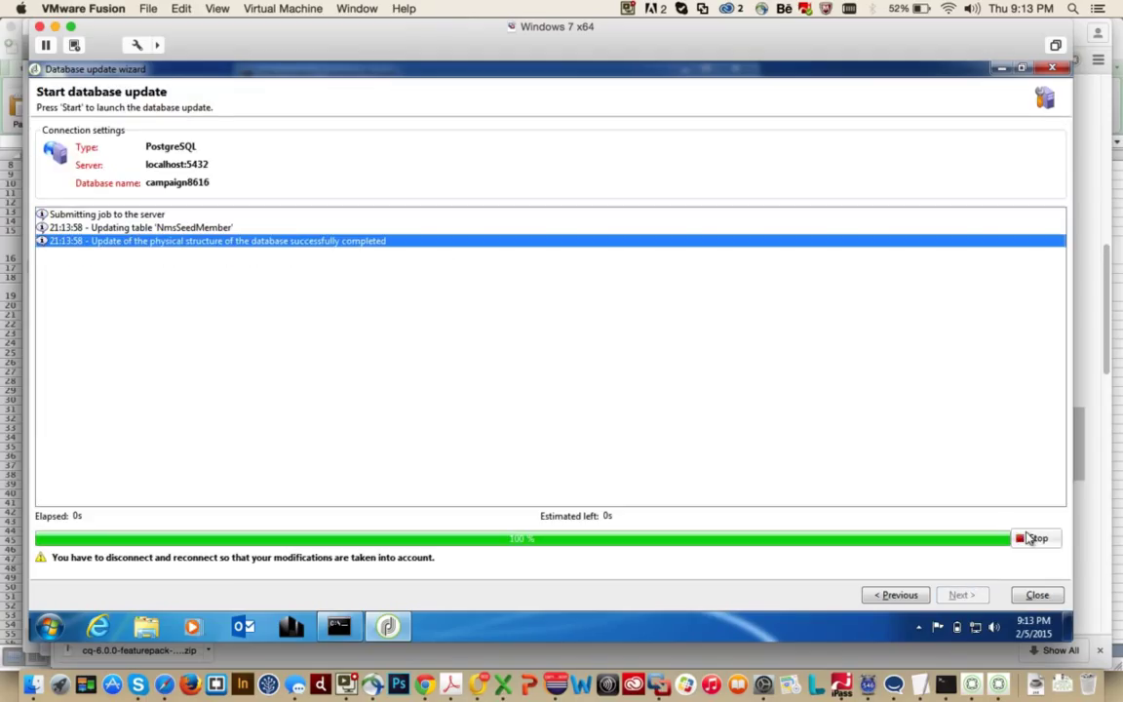
left_click(1033, 594)
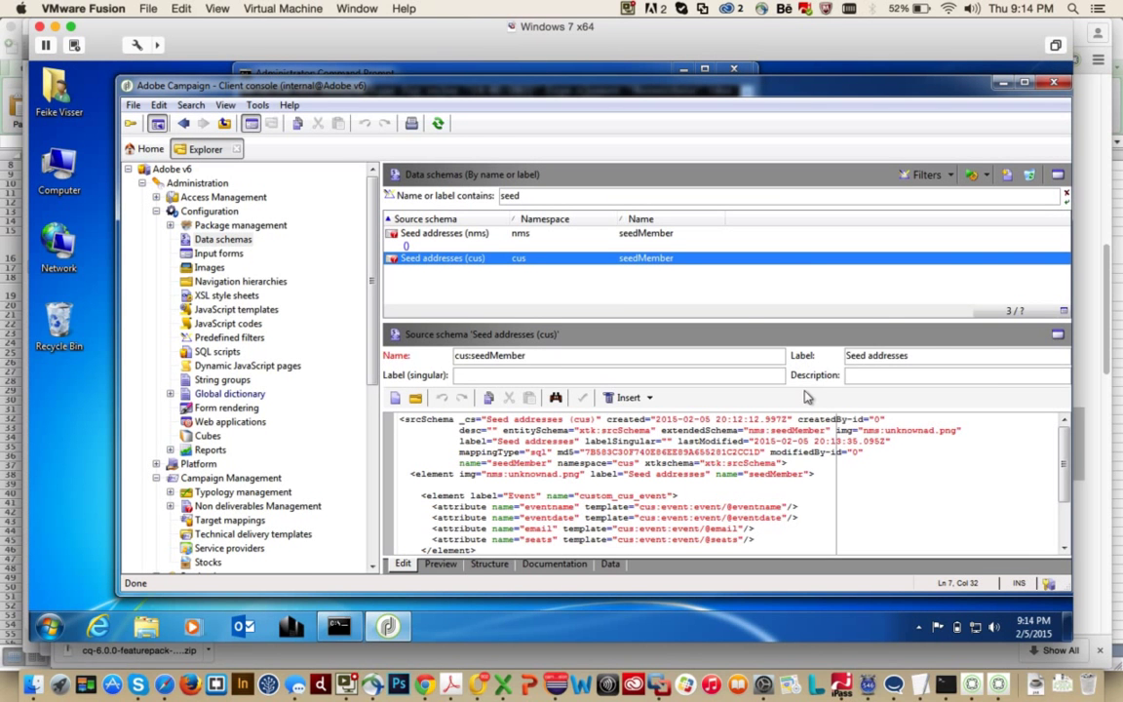
- Read the how-to page's section in Chrome on creating a custom 'Target mapping', including its label, internal name and targeting dimension
key("super+Tab")
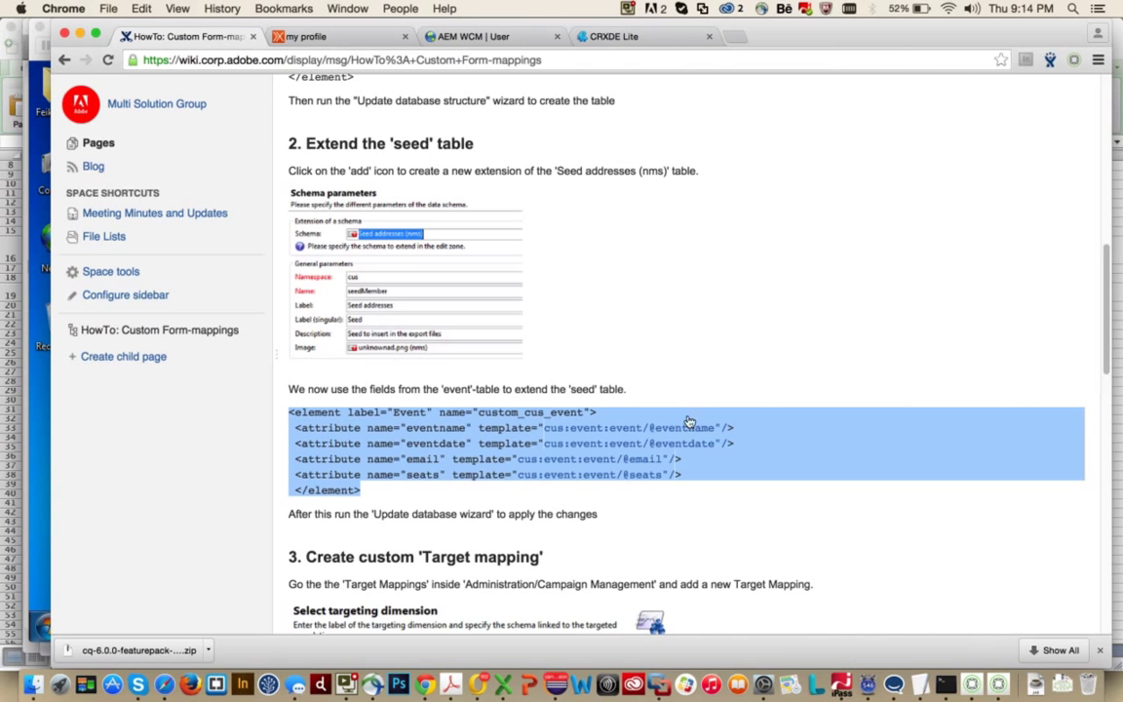
left_click(642, 527)
scroll(642, 527, "down", 5)
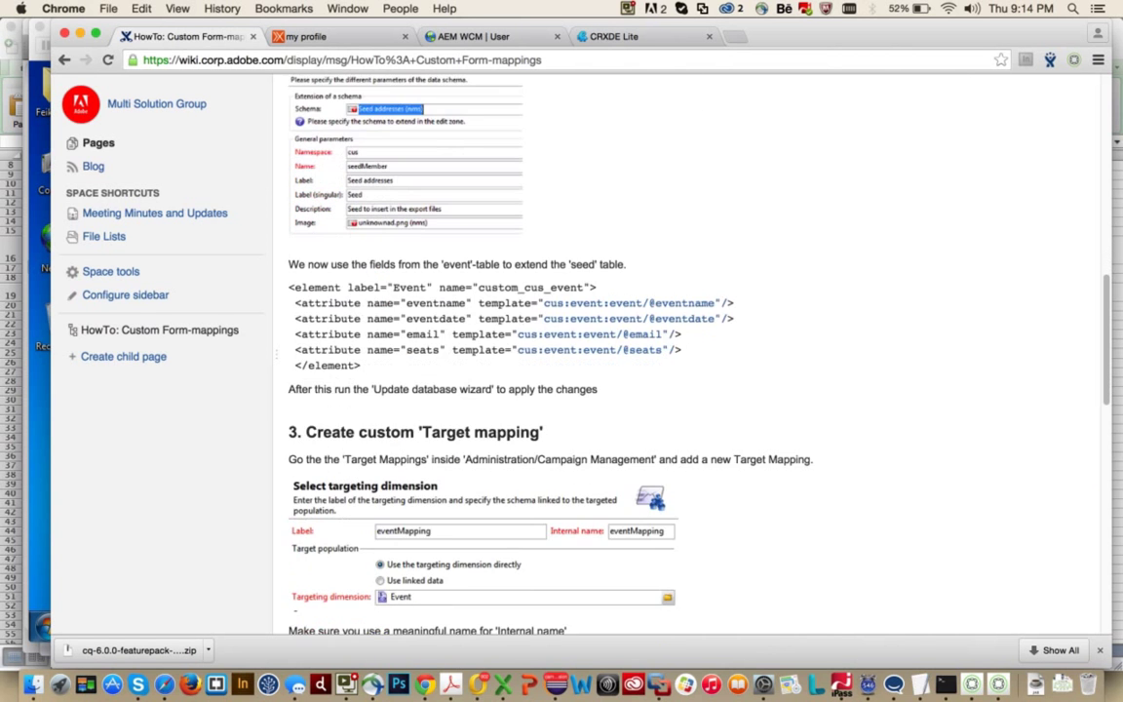
scroll(628, 350, "down", 1)
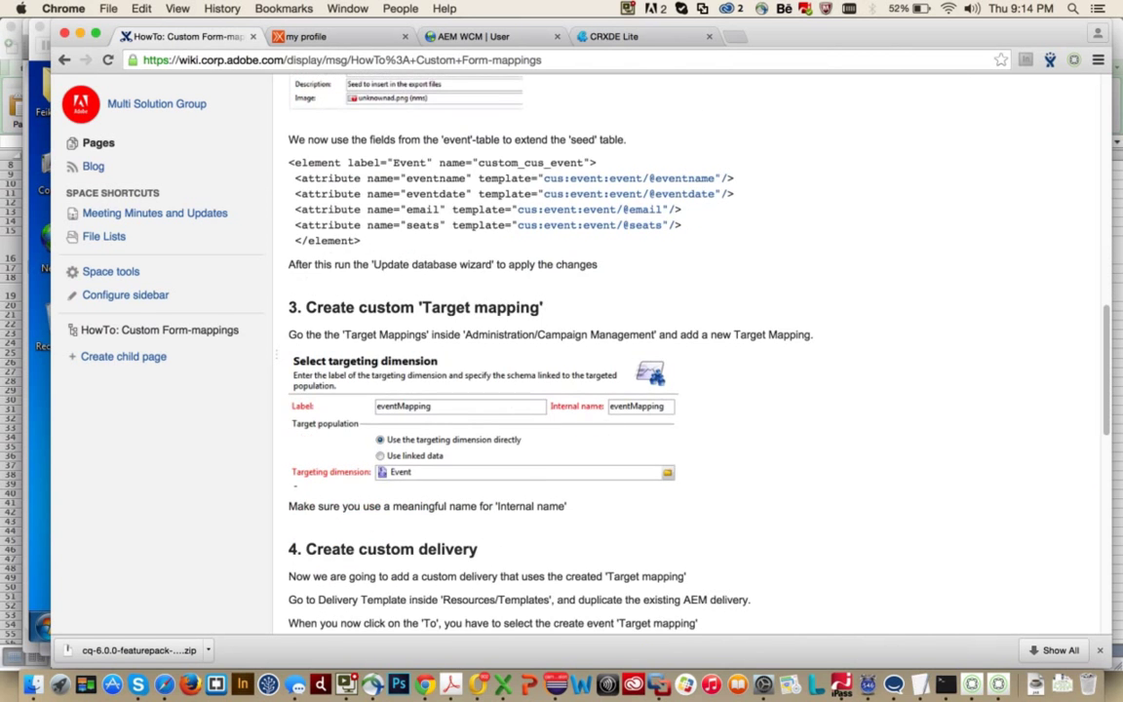
scroll(629, 351, "down", 2)
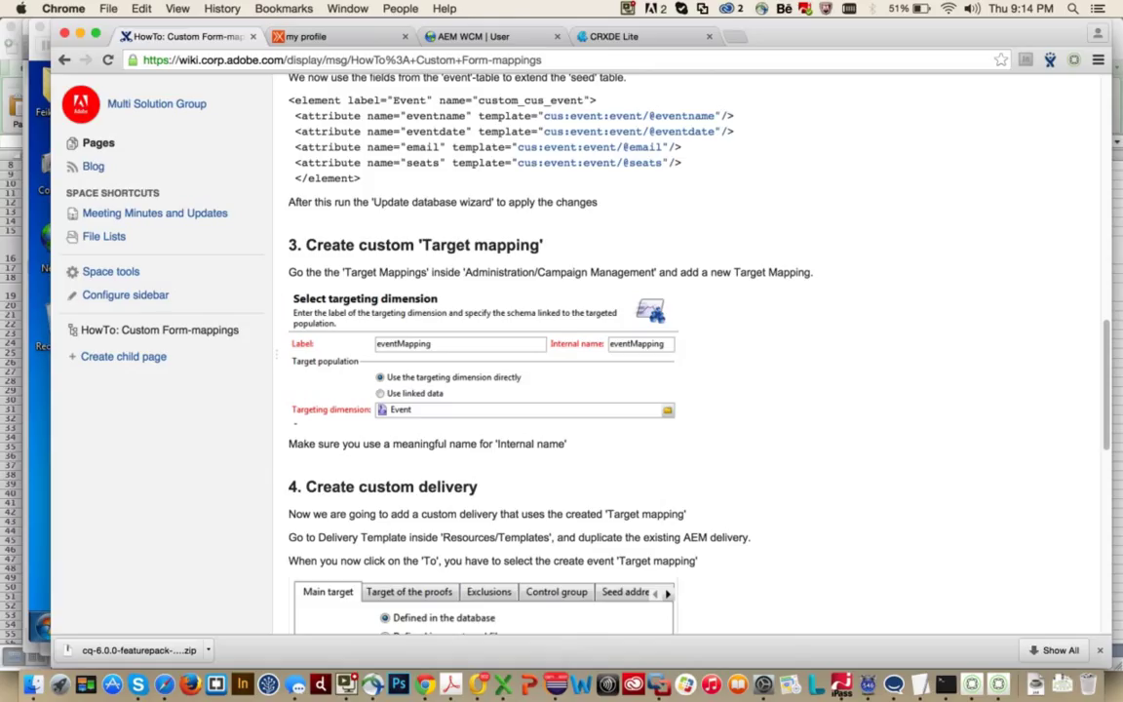
scroll(578, 467, "down", 1)
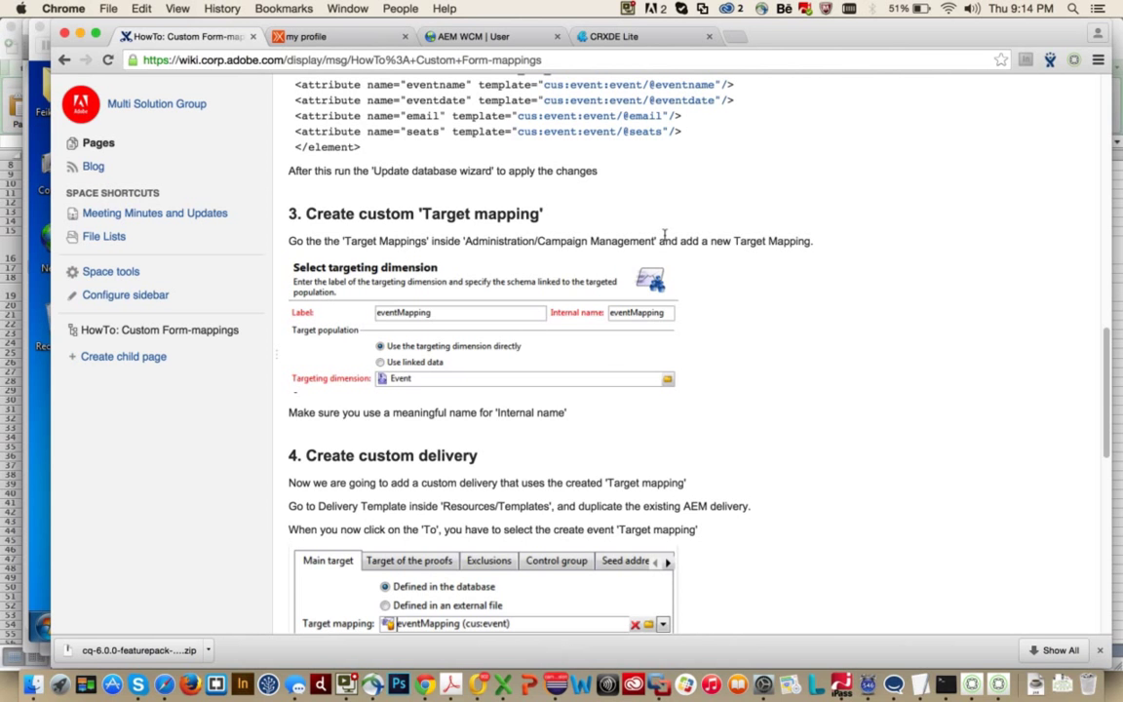
- Switch to the Adobe Campaign console, create a new target mapping under Campaign Management and label it eventMapping
key("super+Tab")
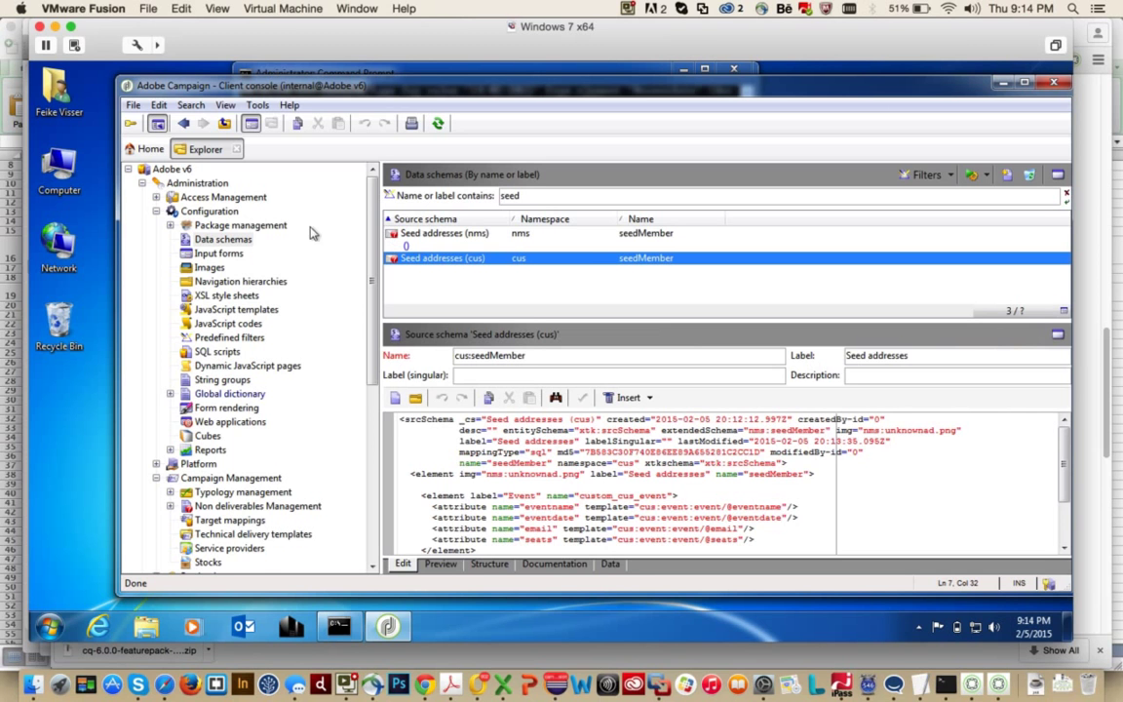
scroll(338, 258, "down", 3)
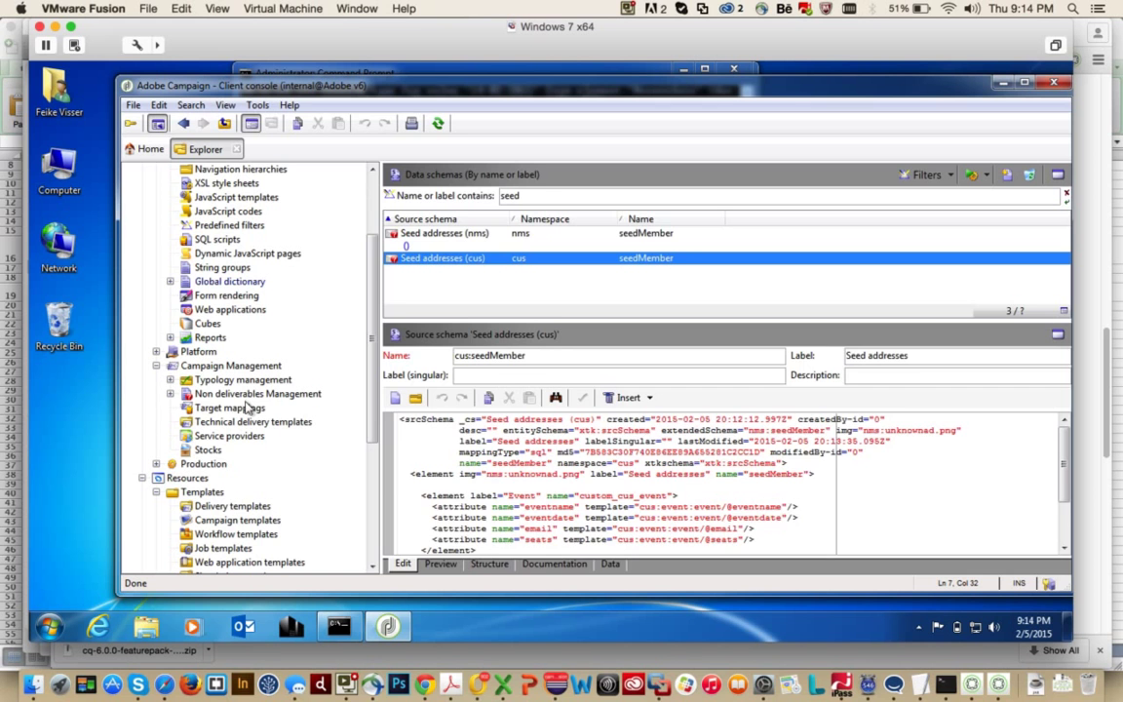
left_click(226, 407)
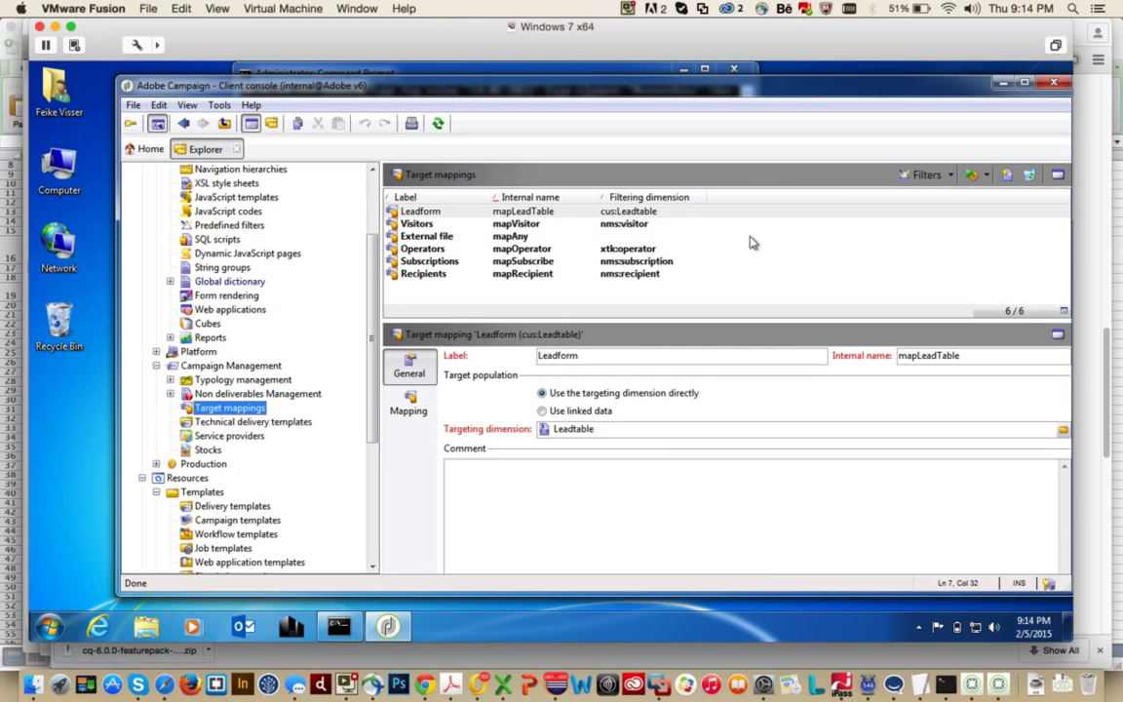
left_click(1005, 176)
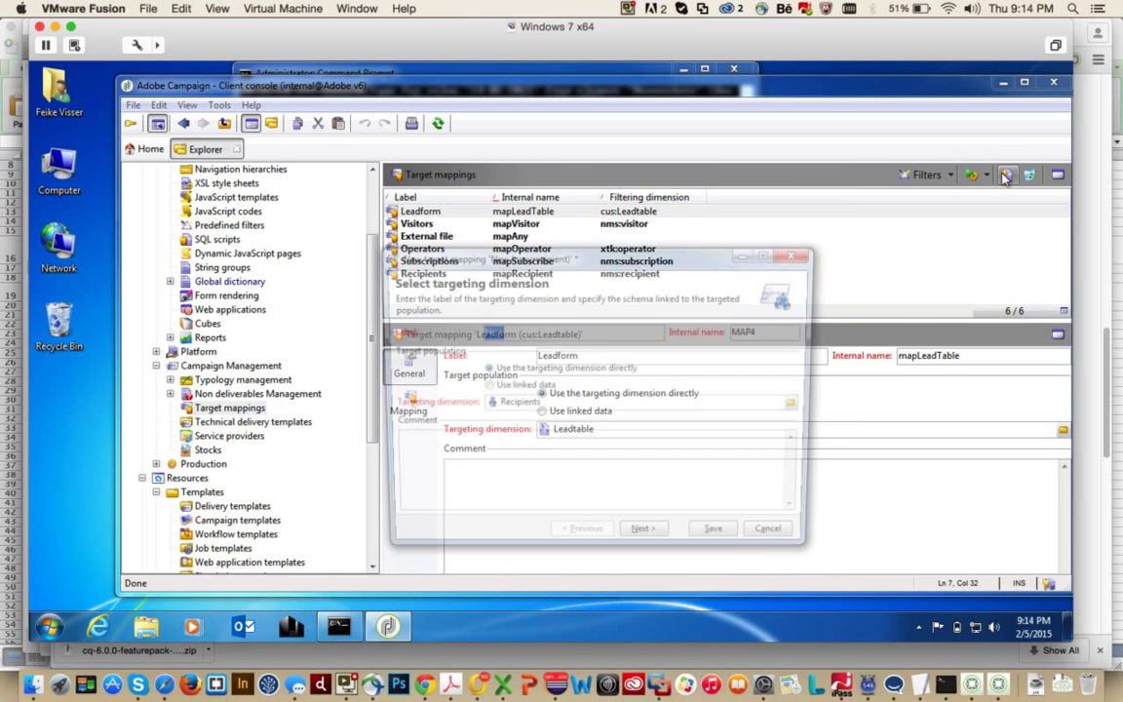
type("ev")
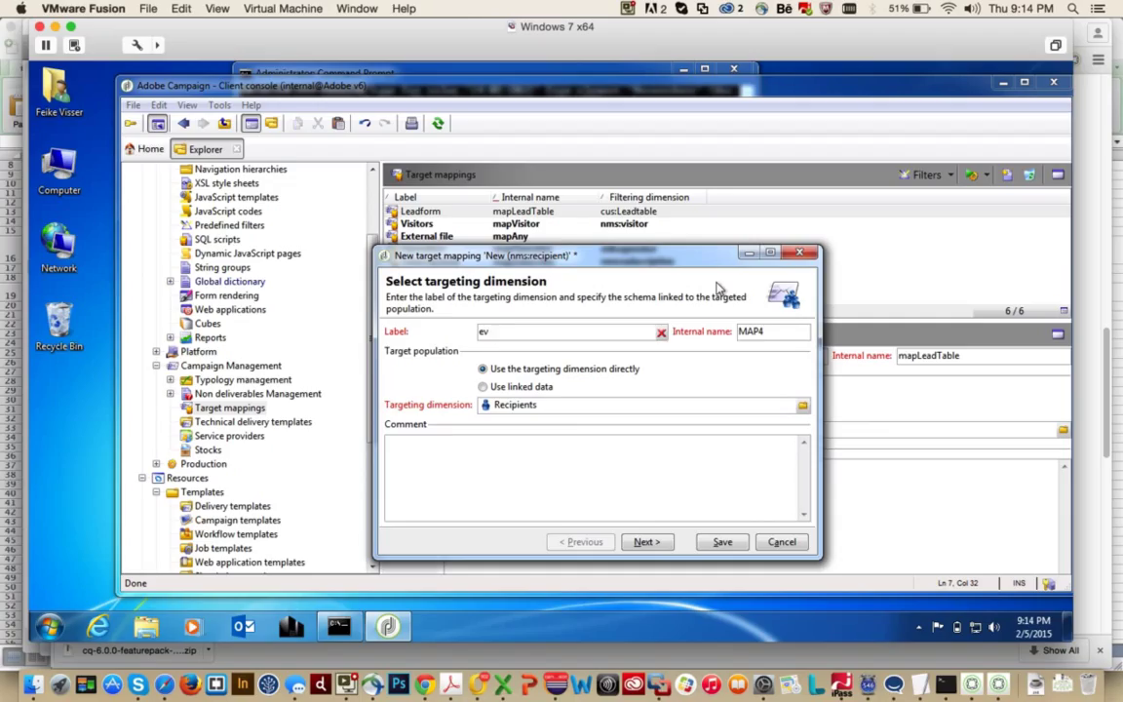
type("entMapping")
key("Tab")
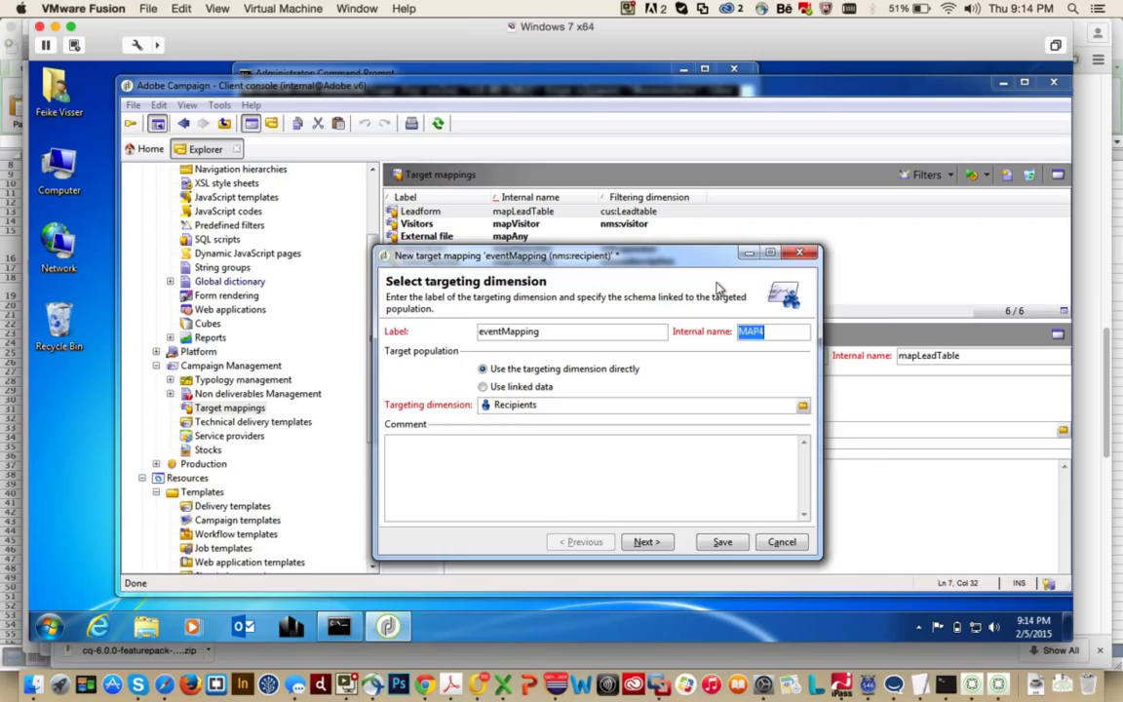
- Set the new target mapping's internal name to eventMapping
type("evtM")
key("BackSpace")
key("BackSpace")
key("BackSpace")
type("ventM")
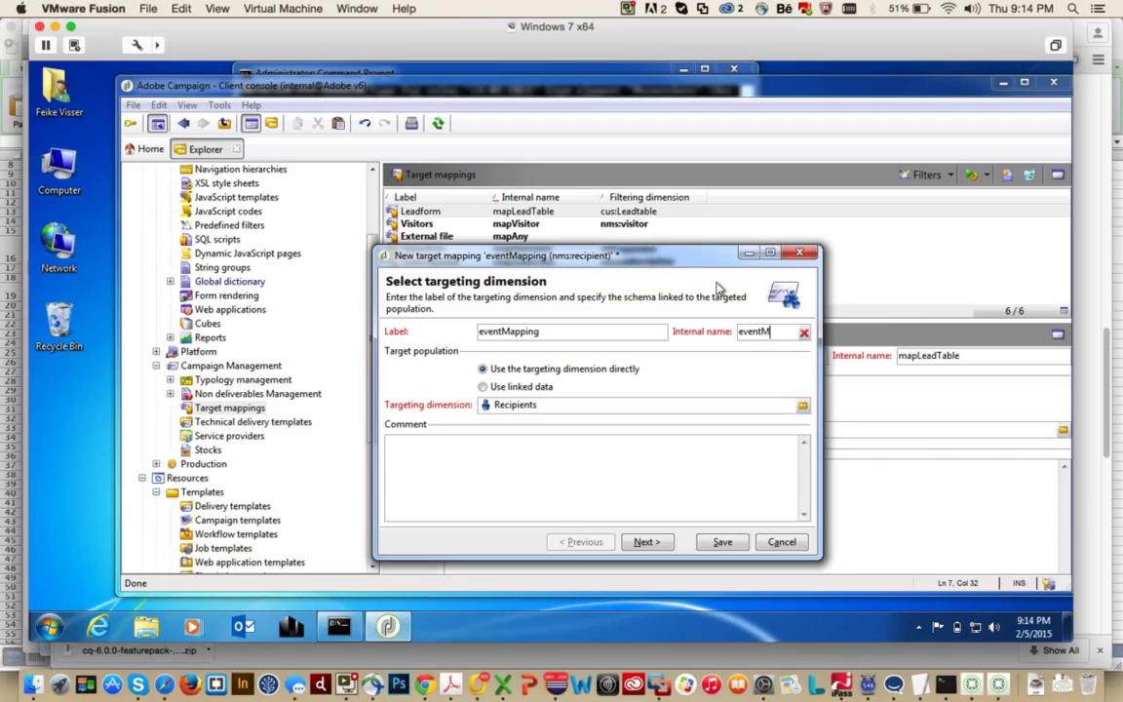
type("apping")
- Filter the data schemas by event and choose Event (cus) as the mapping's targeting dimension
left_click(801, 408)
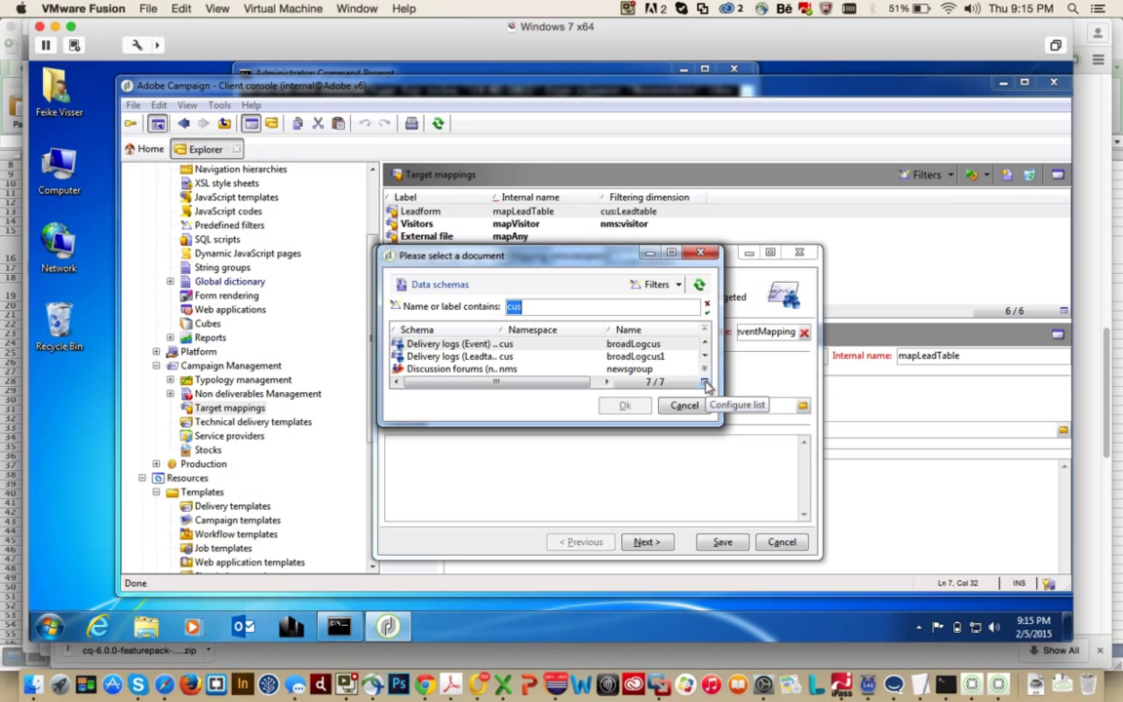
type("event")
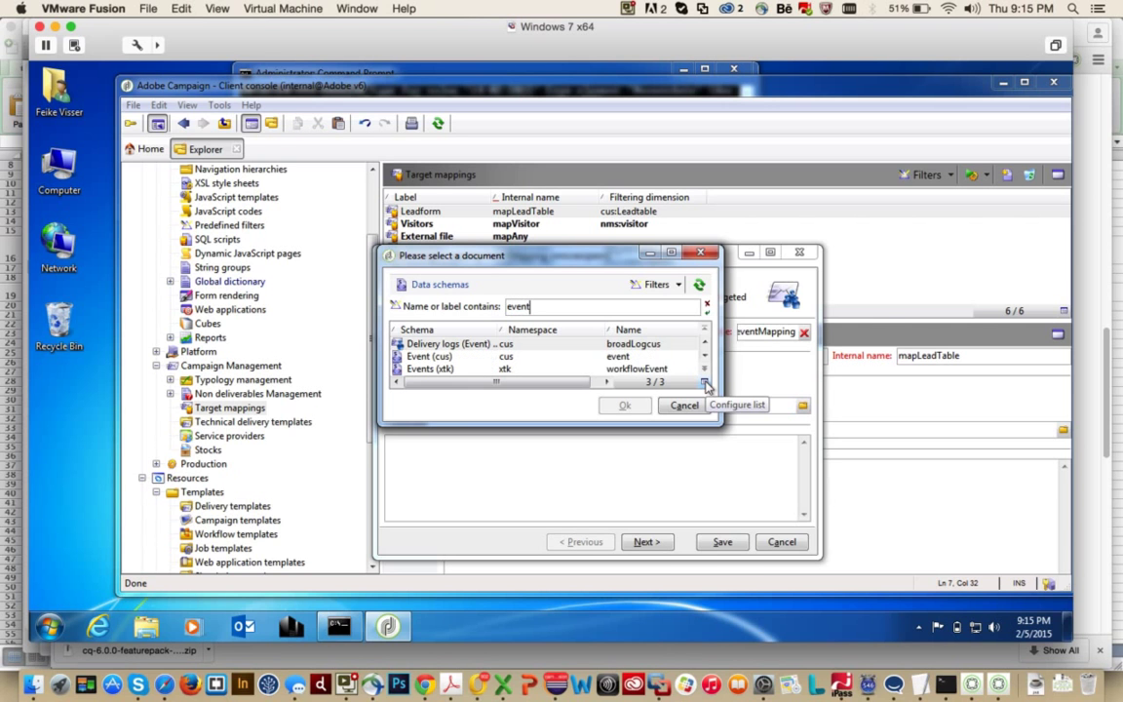
left_click(519, 360)
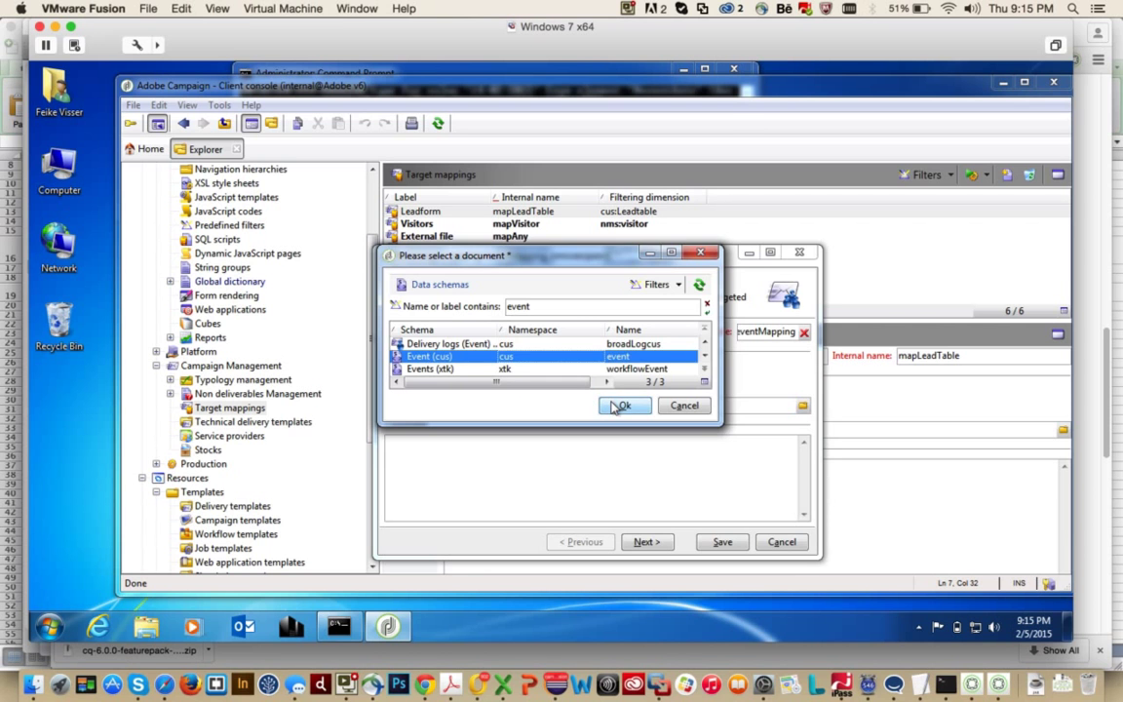
left_click(620, 405)
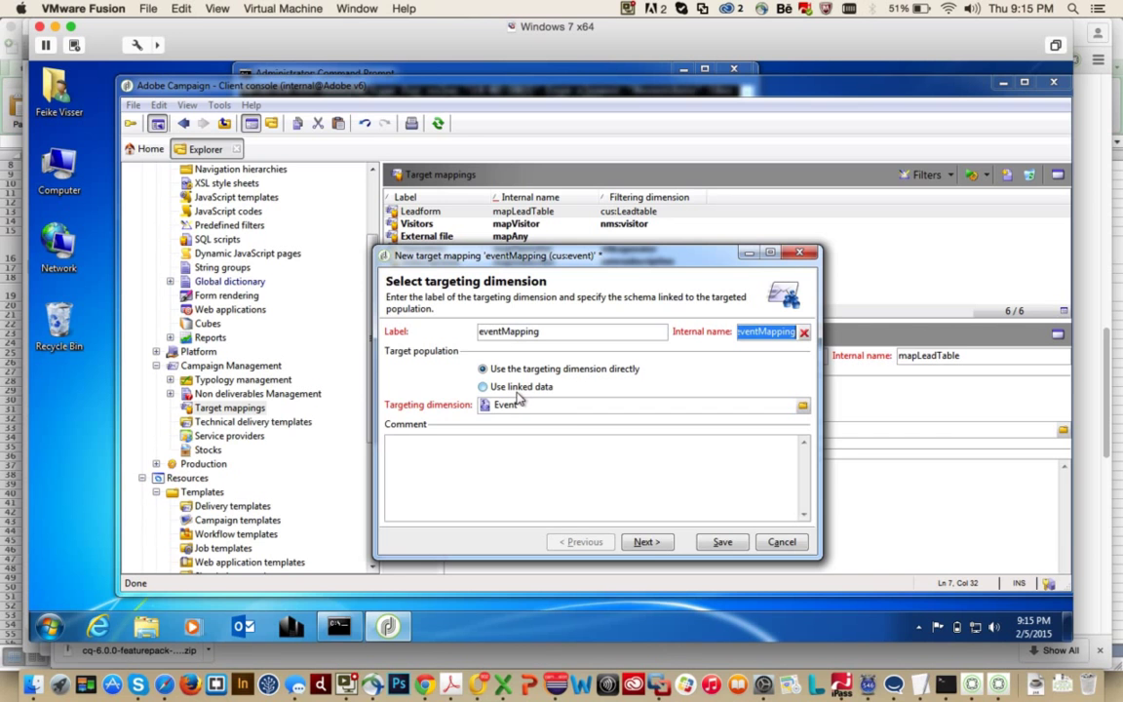
- Leave the delivery address fields empty and set the suffix of the extension schemas to cus on the Storage page
left_click(646, 542)
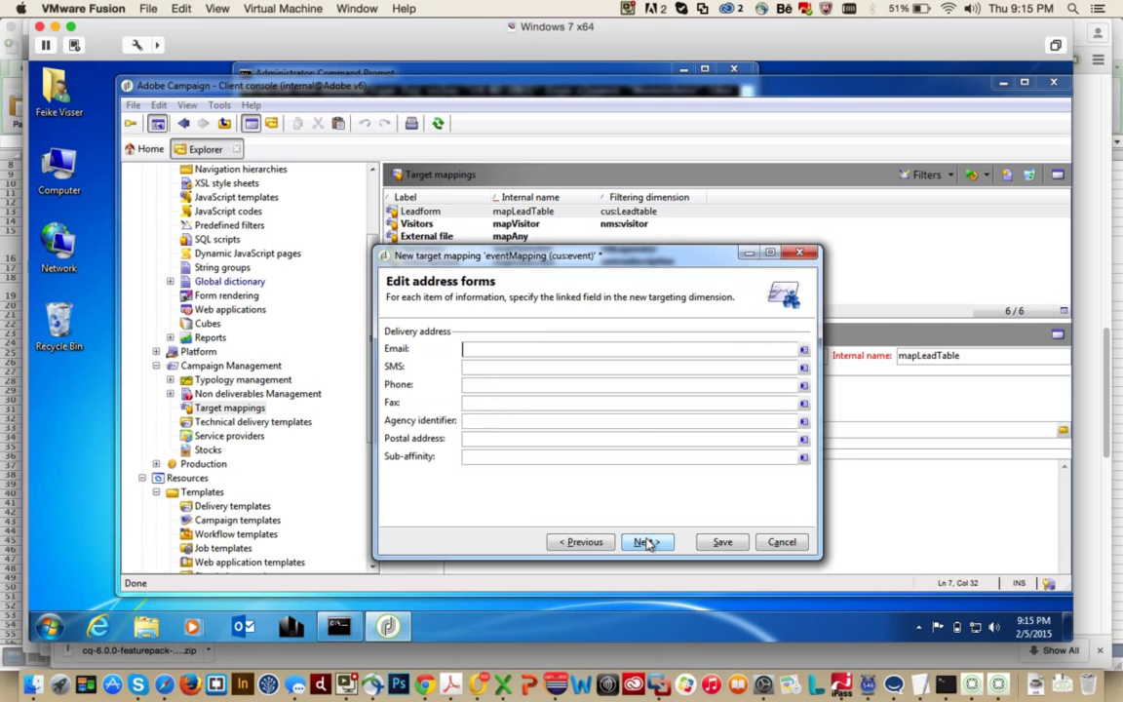
left_click(645, 542)
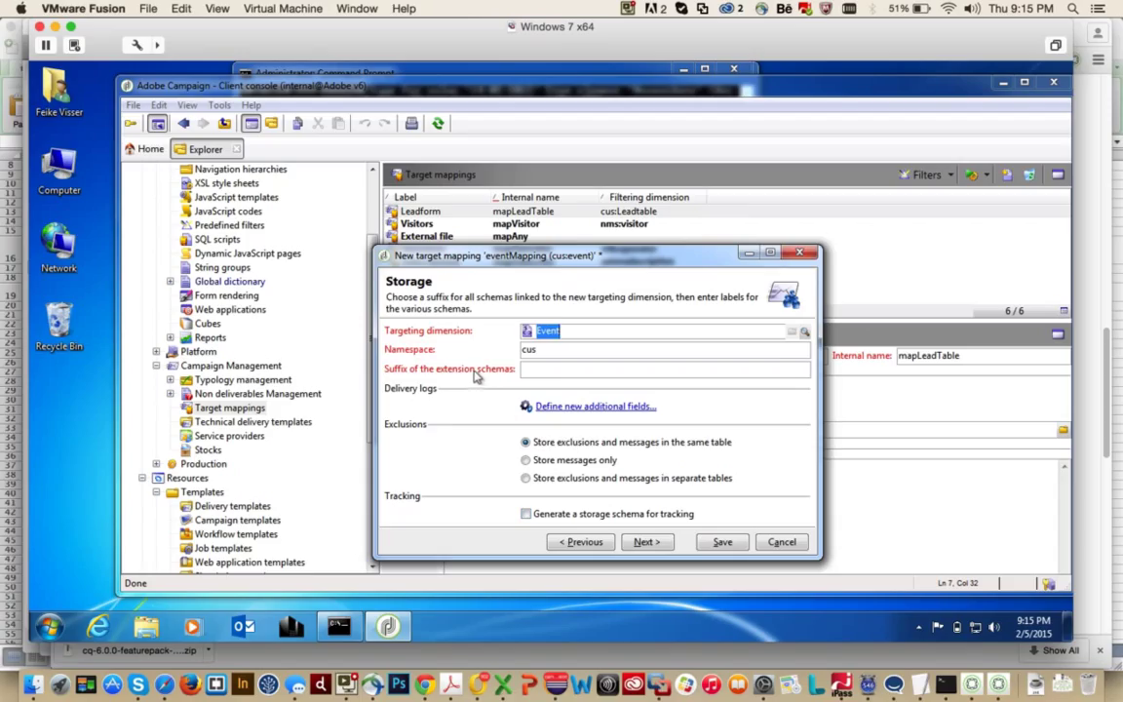
left_click(539, 368)
type("c")
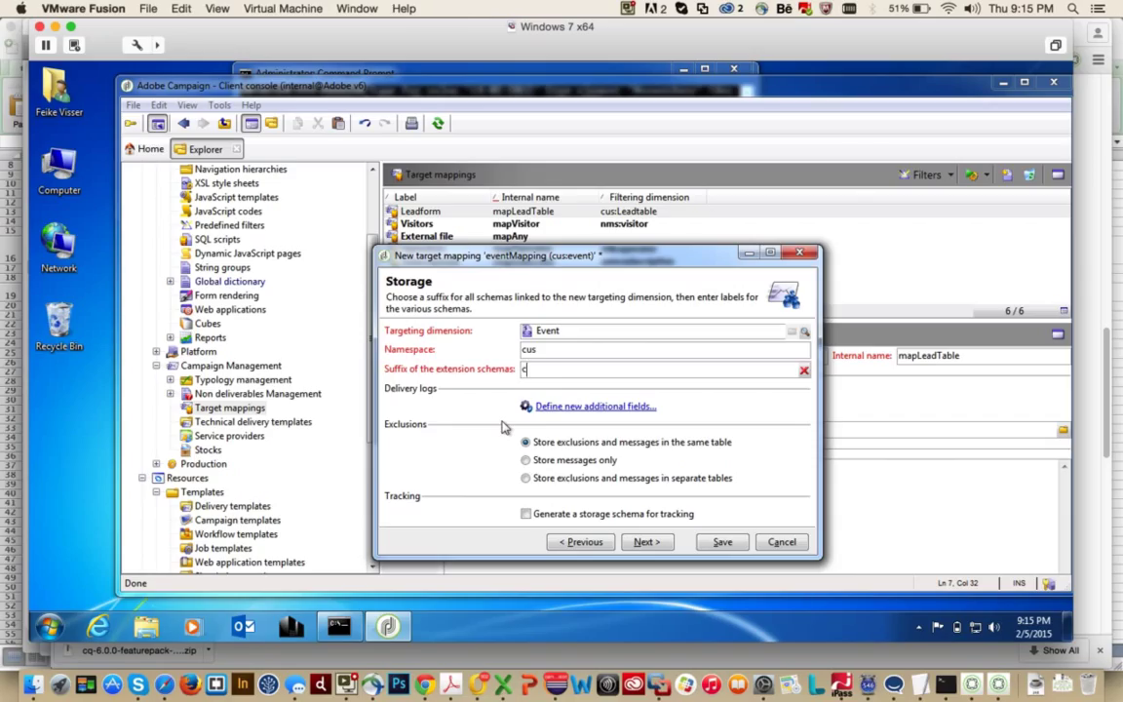
type("us")
left_click(643, 541)
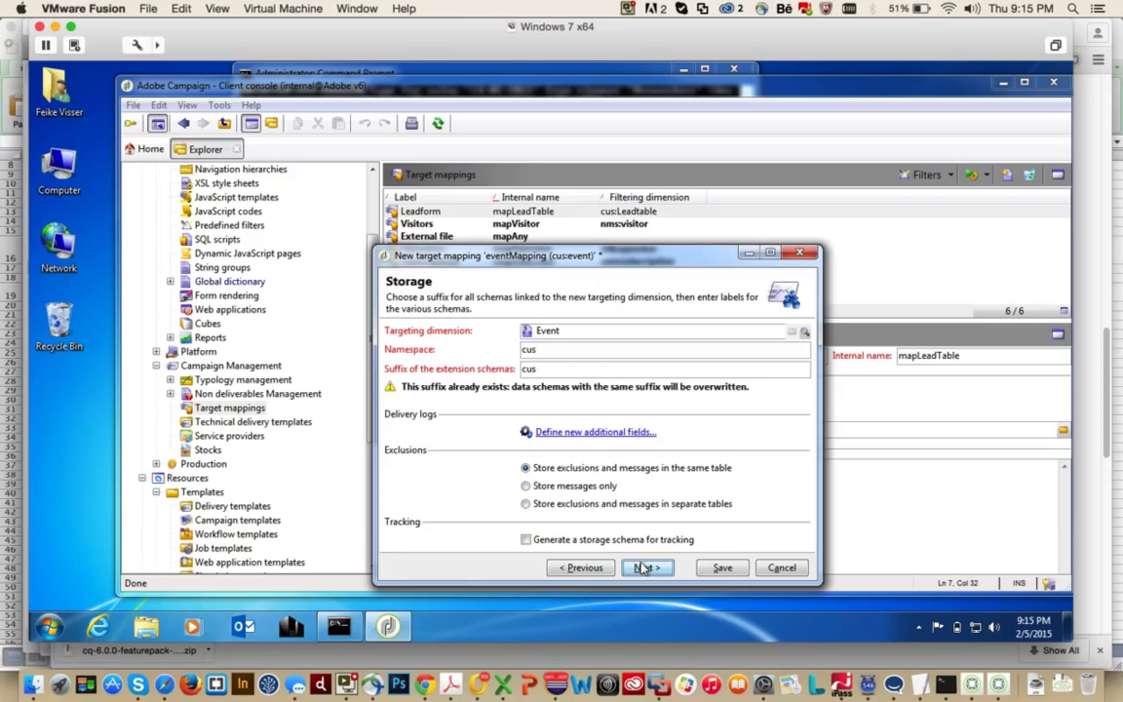
- Change the suffix of the extension schemas to cus1, keep the default extension options and save the target mapping
double_click(553, 370)
left_click(556, 370)
type("1")
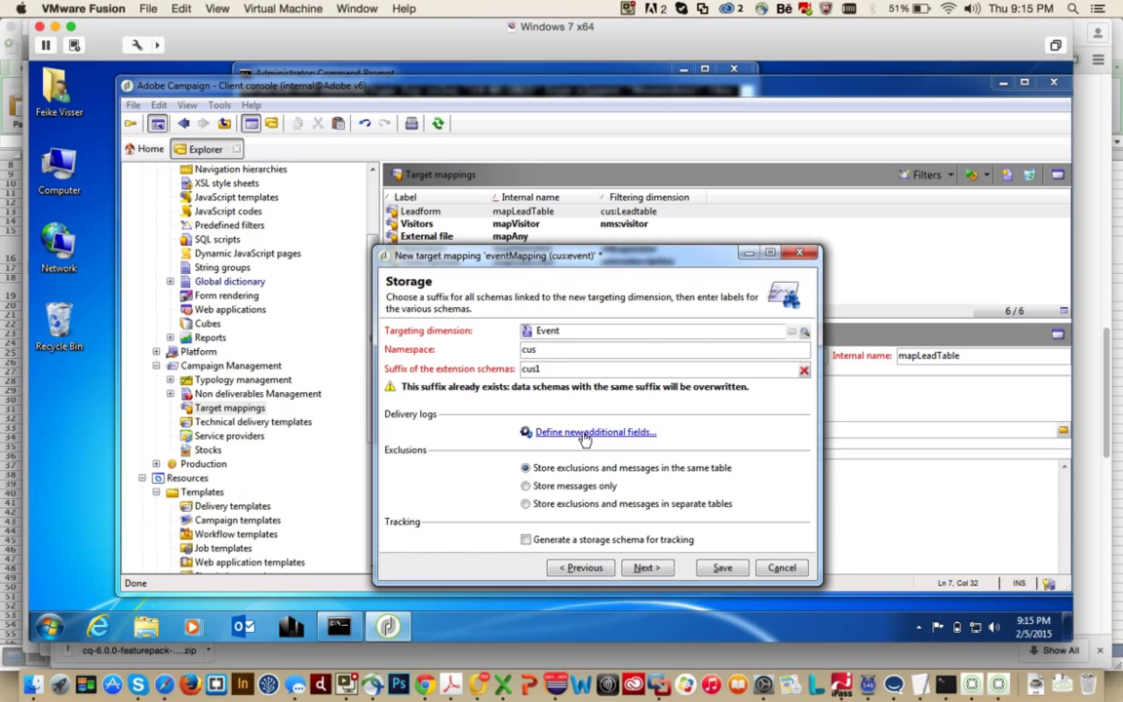
left_click(647, 567)
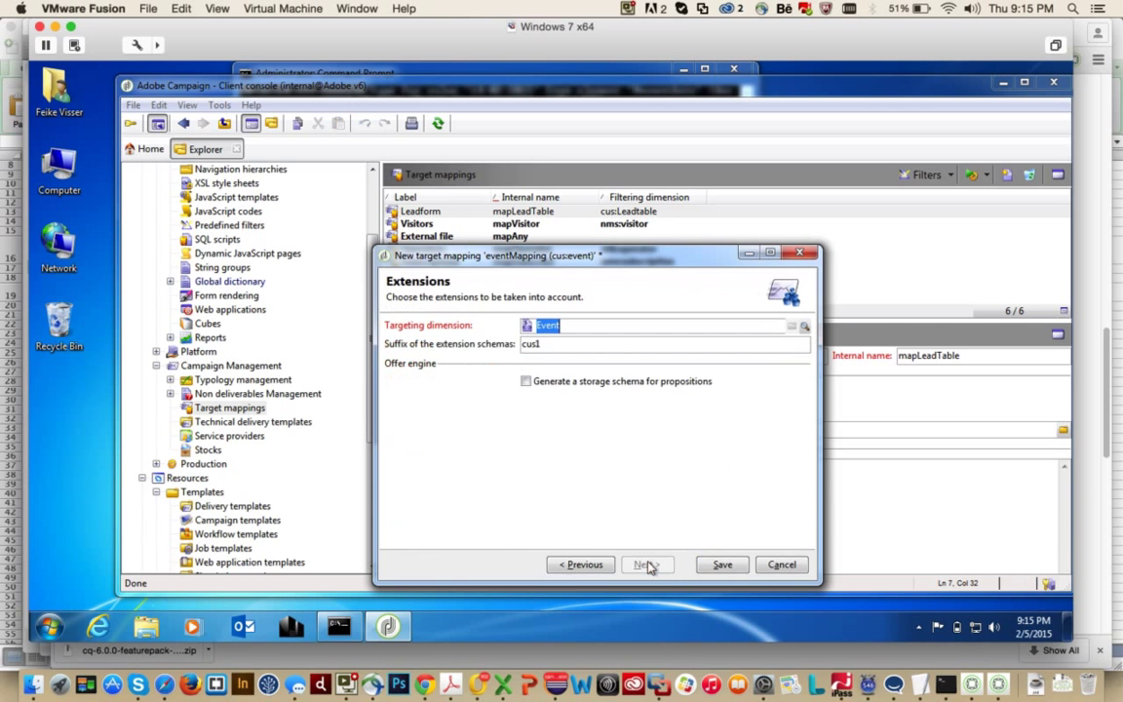
left_click(721, 565)
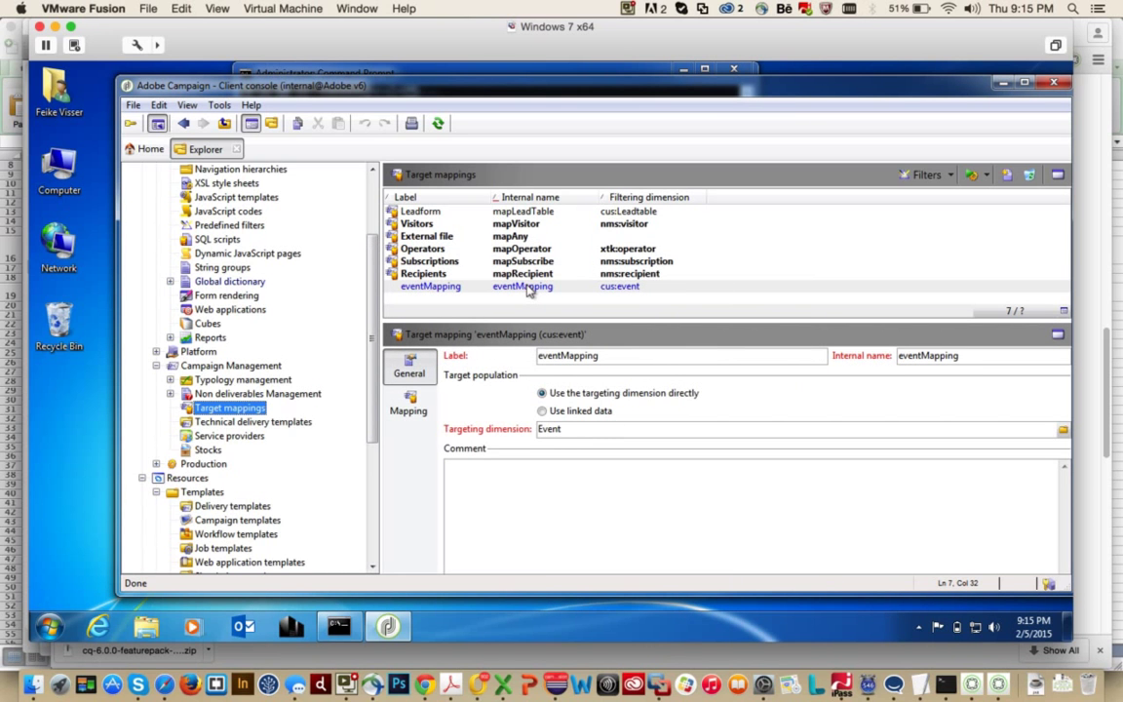
- Check the how-to page's custom delivery section in Chrome, and duplicate the 'Email delivery with AEM content' delivery template in Adobe Campaign
key("super+Tab")
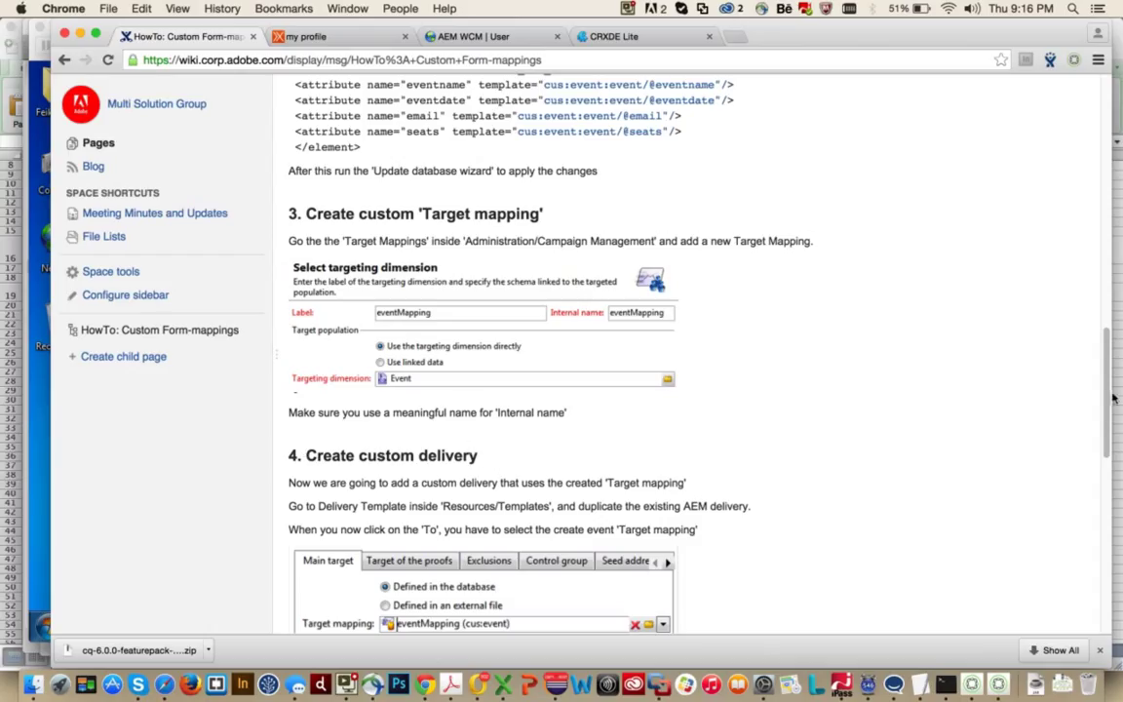
left_click_drag(1107, 422, 1106, 440)
scroll(1107, 442, "down", 3)
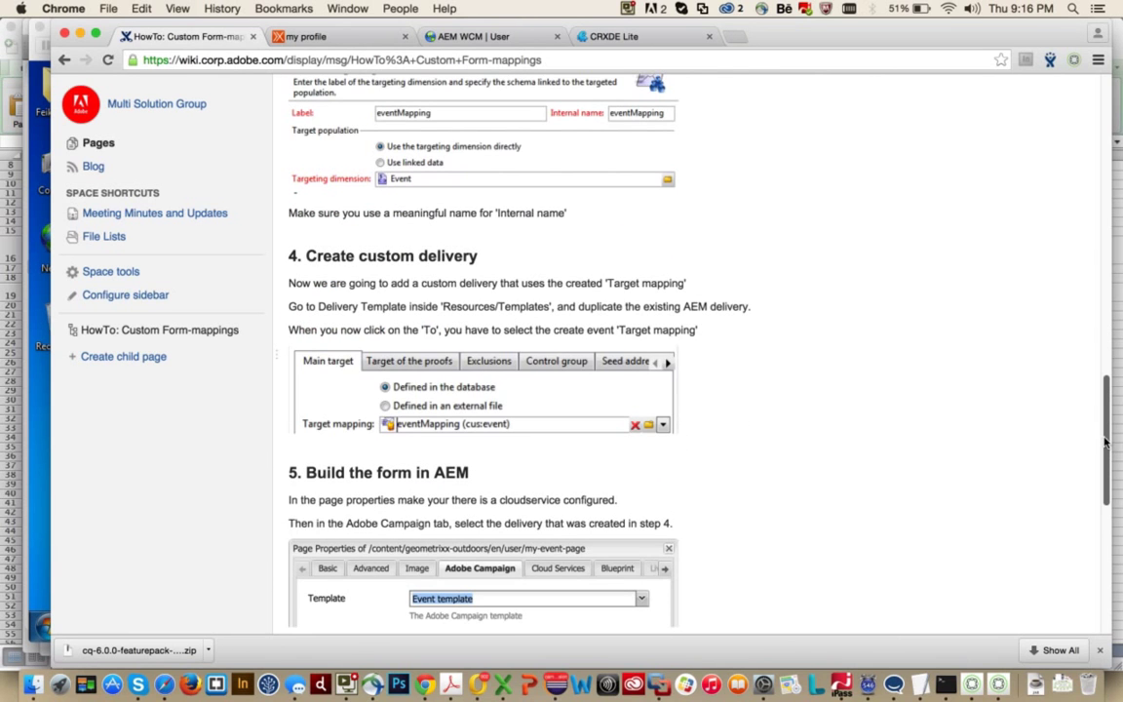
key("super+Tab")
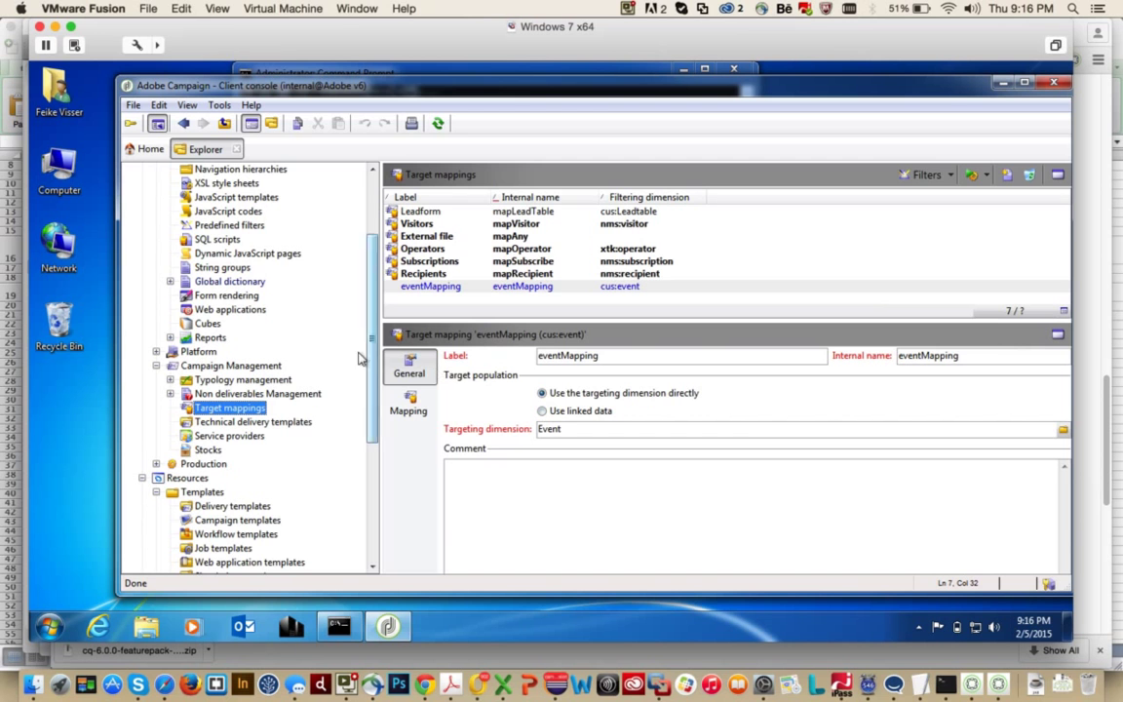
left_click_drag(370, 360, 339, 418)
left_click(232, 393)
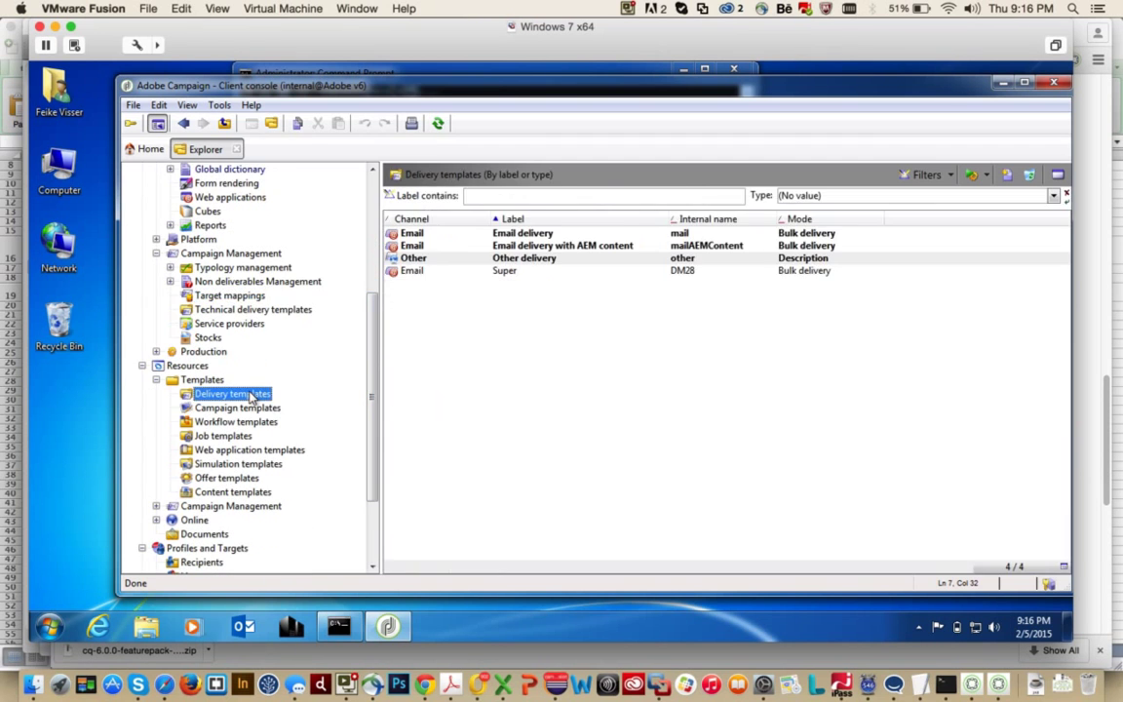
left_click(525, 248)
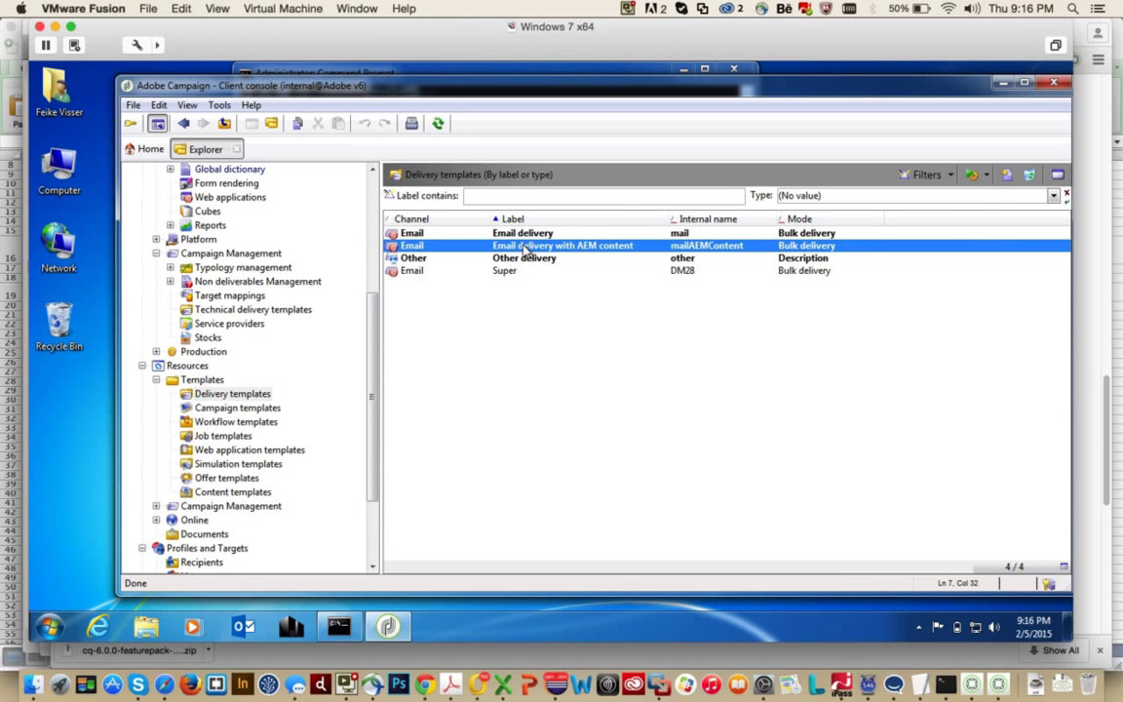
right_click(524, 249)
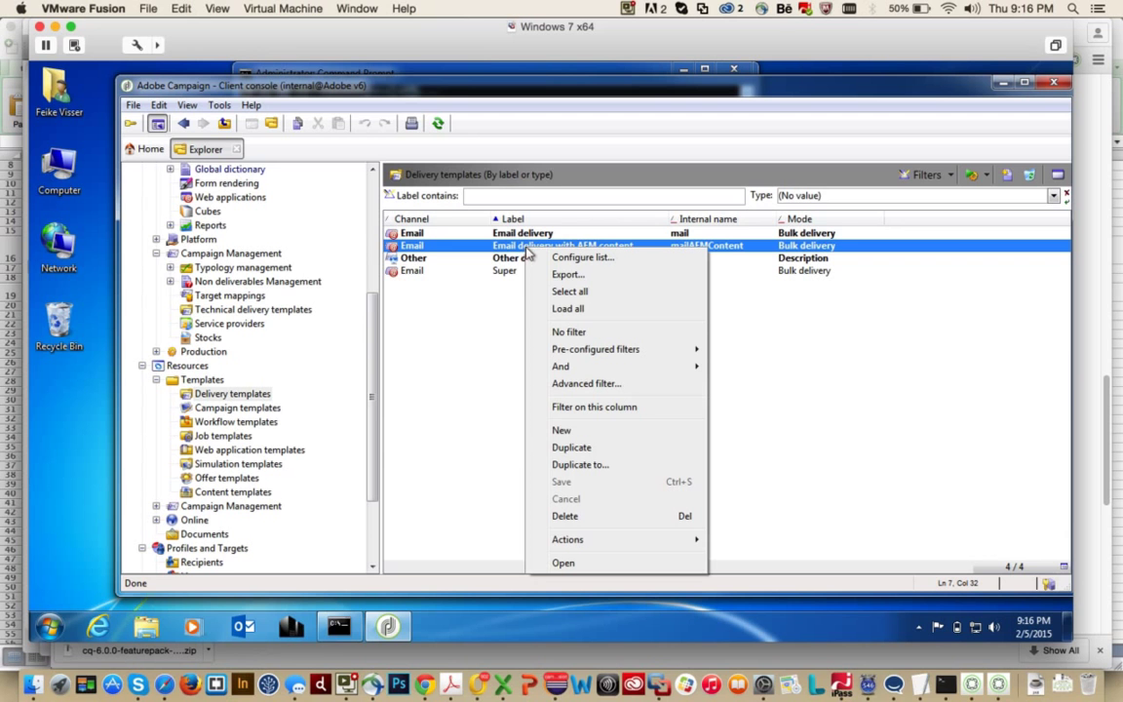
left_click(602, 447)
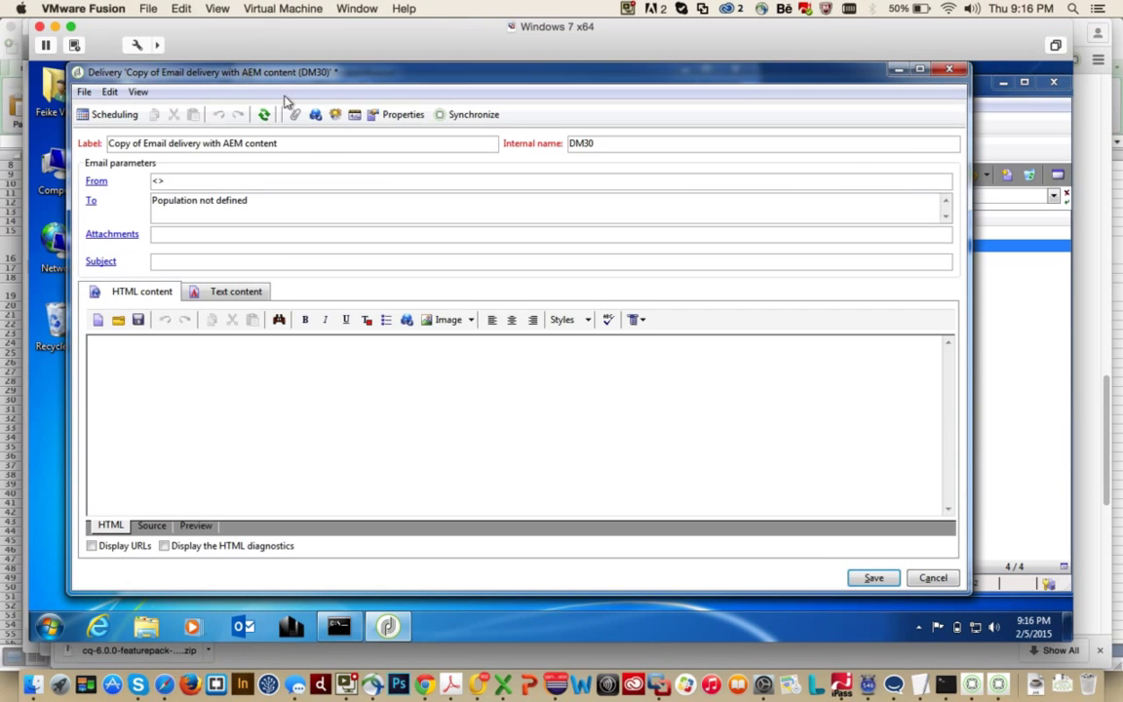
- Label the duplicated delivery Event template, set its main target's mapping to eventMapping (cus:event) and save it
triple_click(296, 141)
type("Event template")
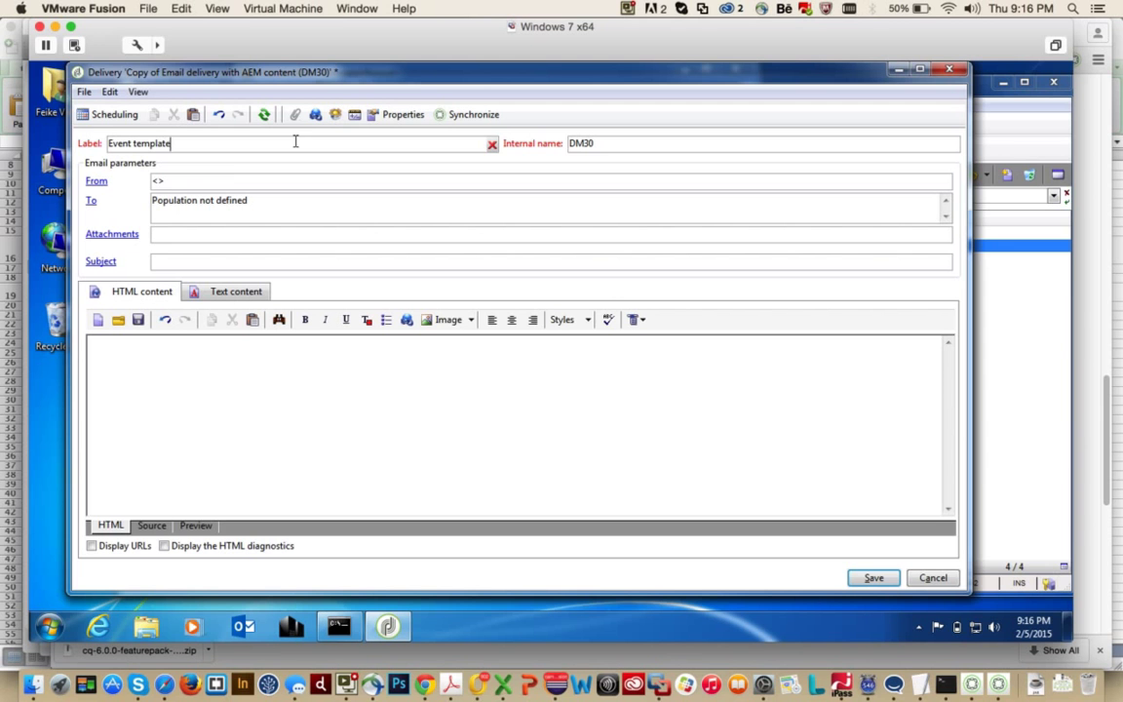
left_click(89, 199)
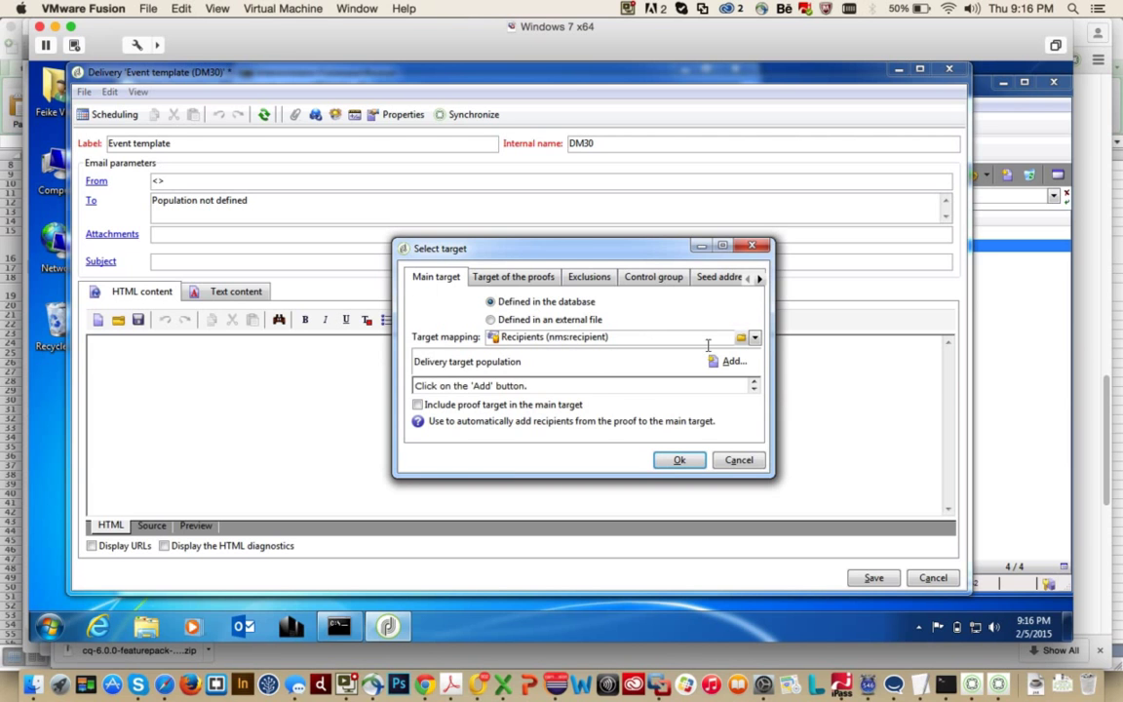
left_click(755, 337)
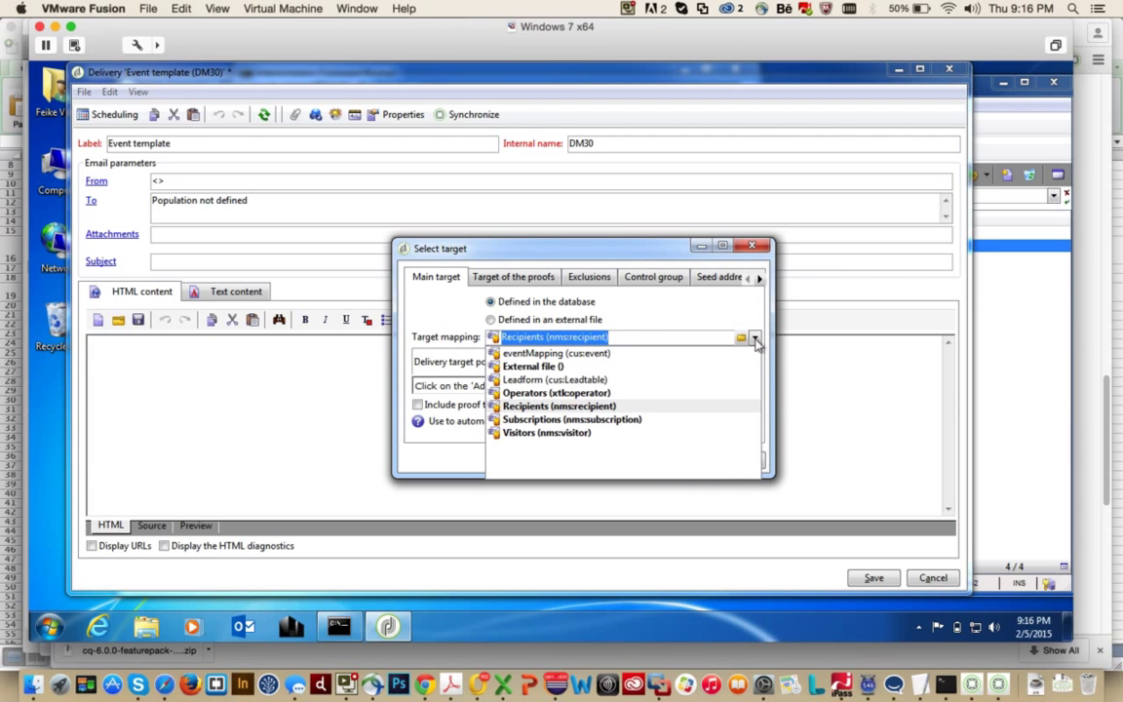
left_click(560, 353)
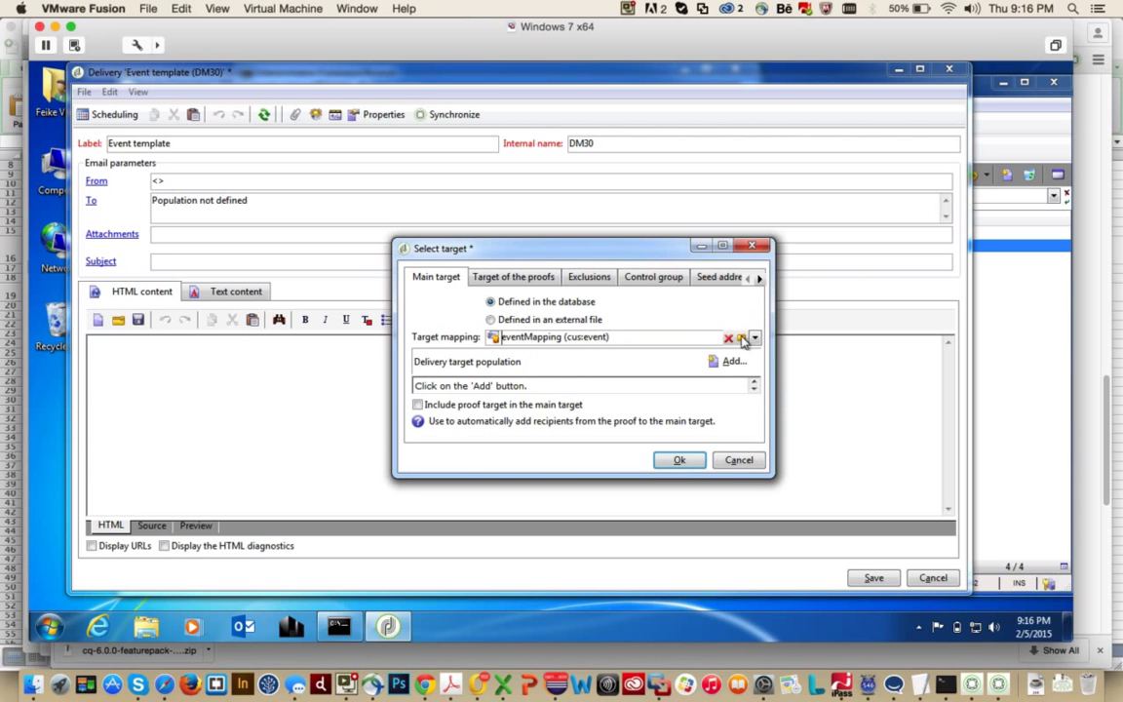
left_click(679, 460)
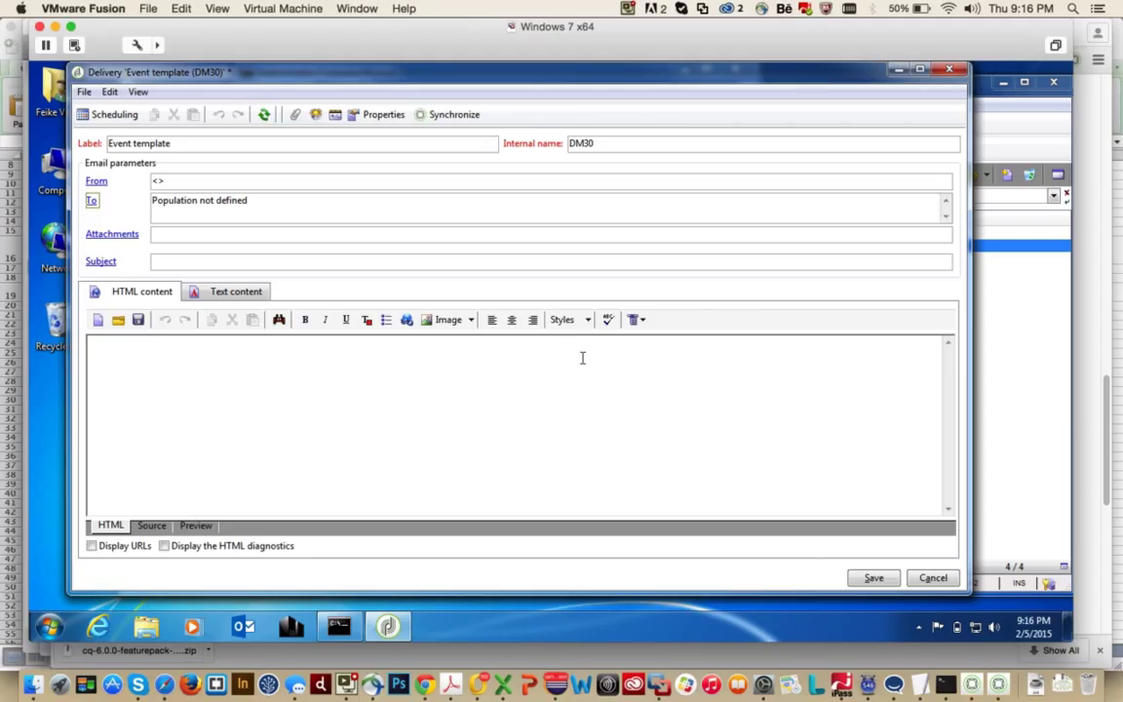
left_click(872, 578)
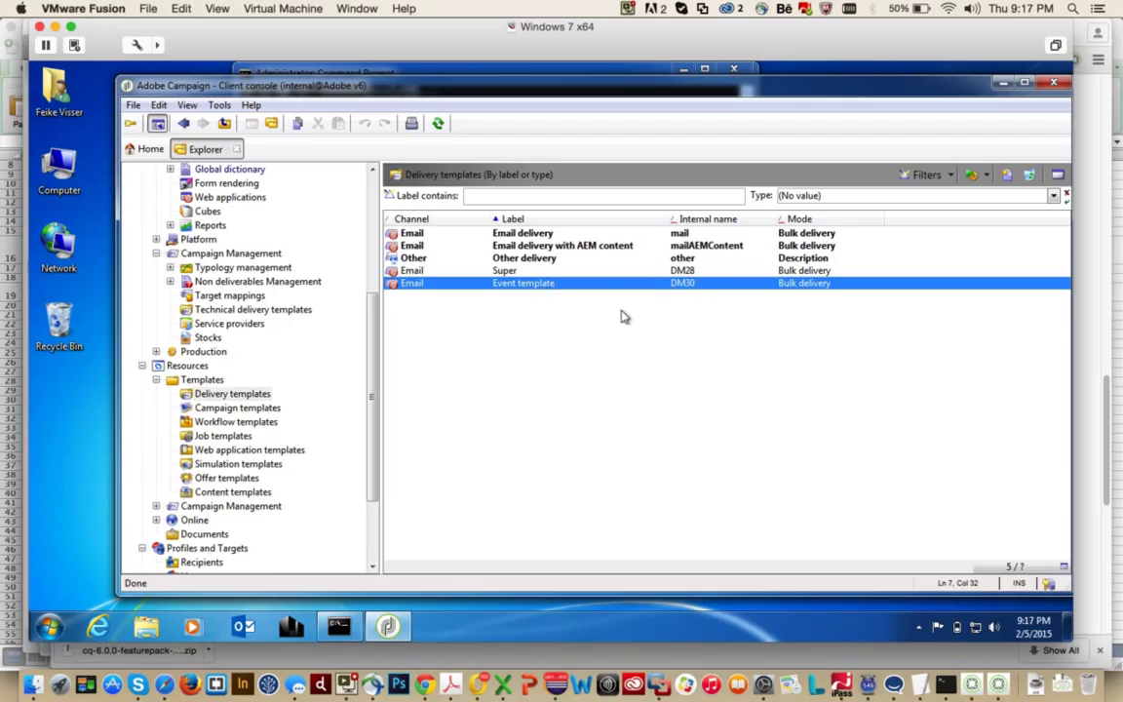
- Read the how-to page's section in Chrome on building the form in AEM, including the template selection and the acMapping workaround
key("super+Tab")
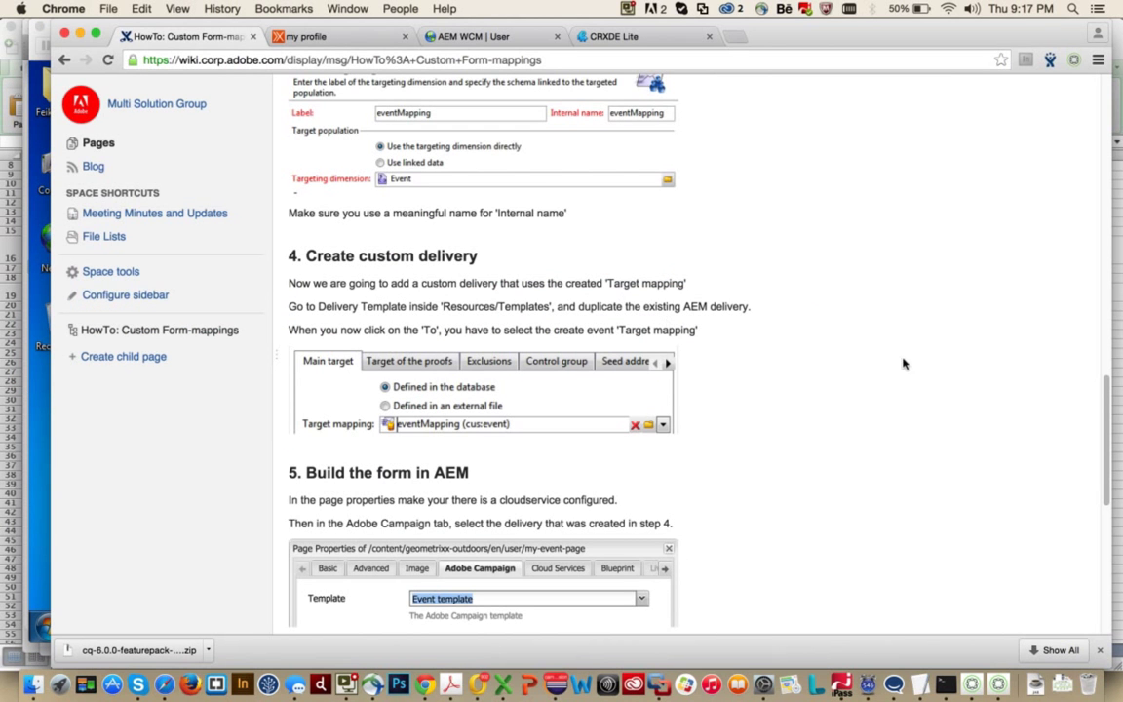
left_click_drag(1105, 409, 1107, 450)
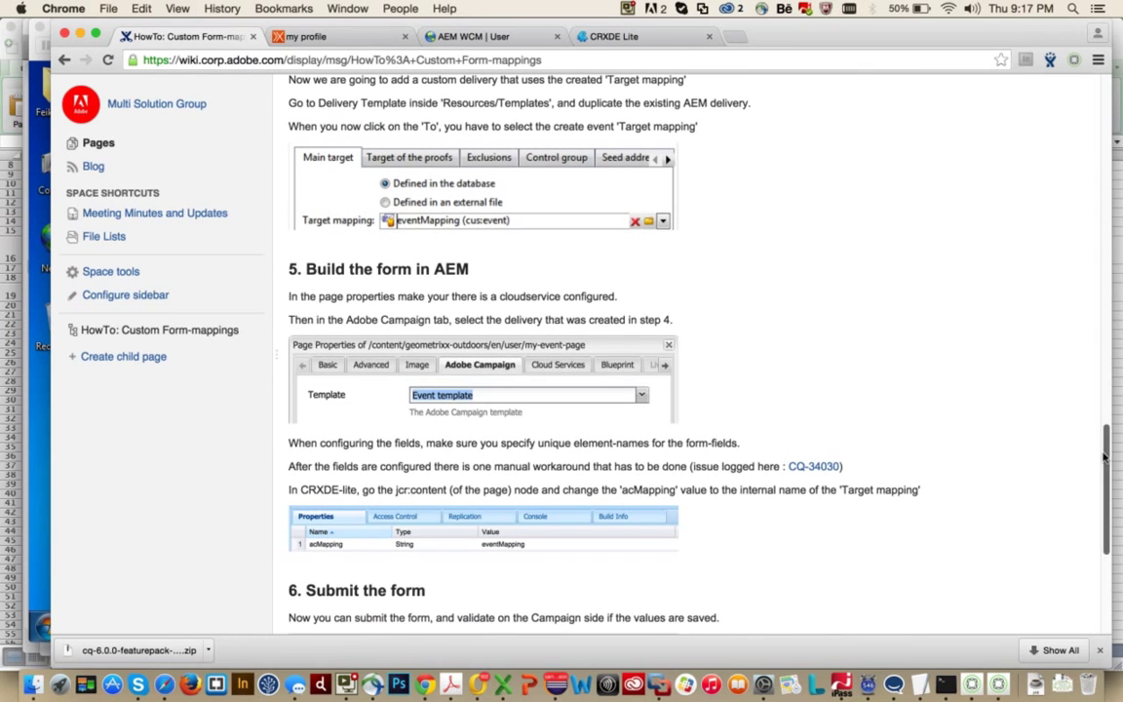
left_click_drag(1105, 458, 1105, 465)
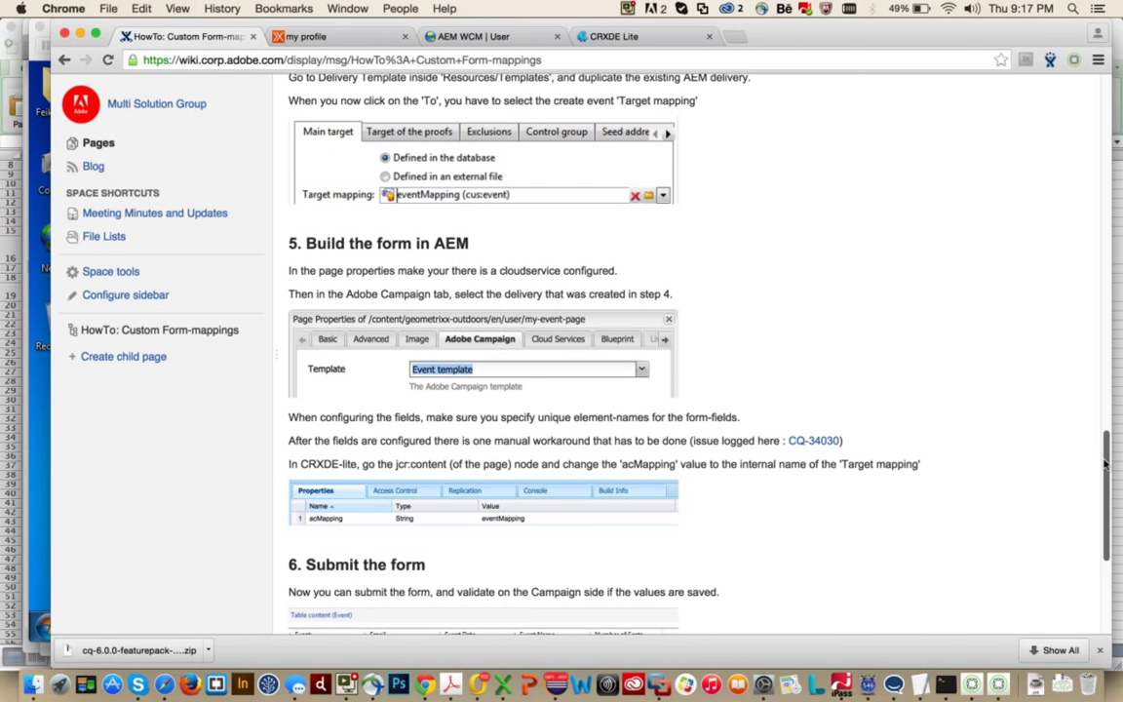
left_click_drag(1106, 465, 1105, 469)
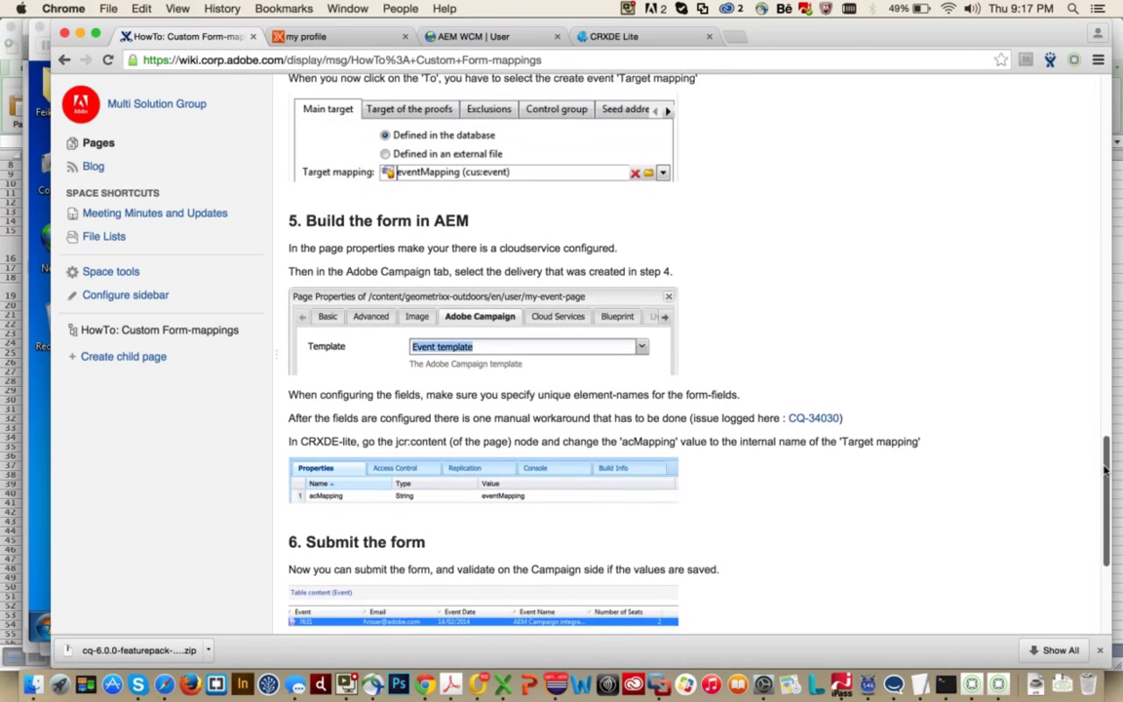
- Close the my profile tab in Chrome and bring up the AEM WCM websites console on the User folder
key("super+Tab")
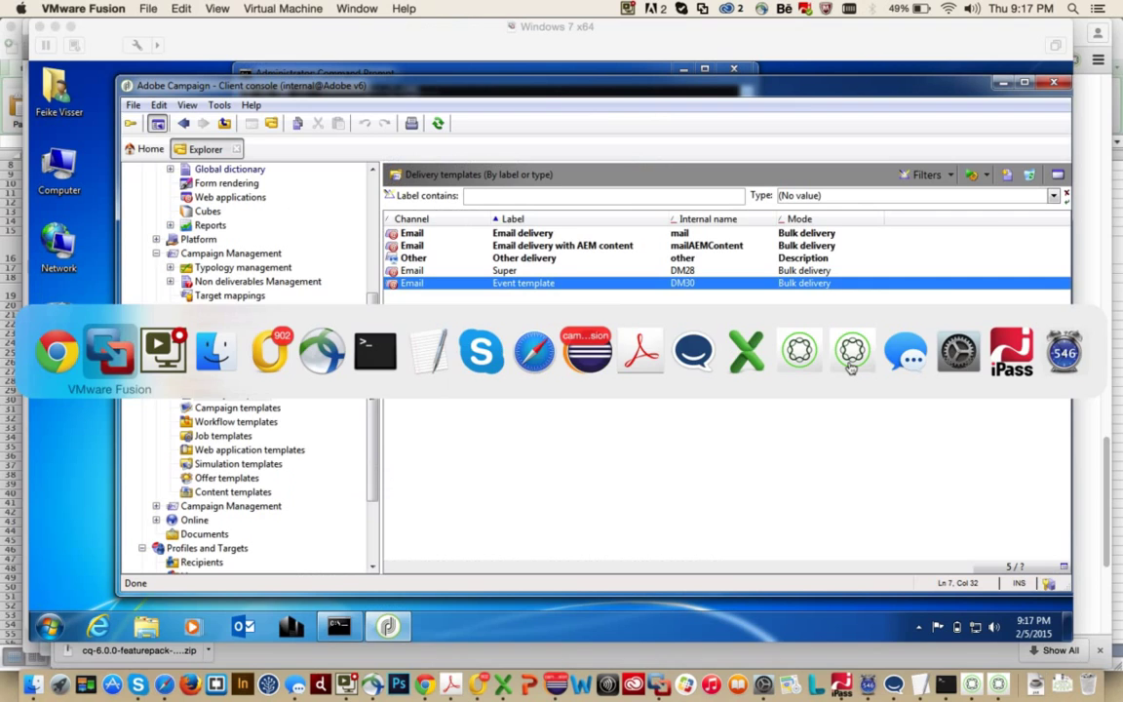
key("super+Tab")
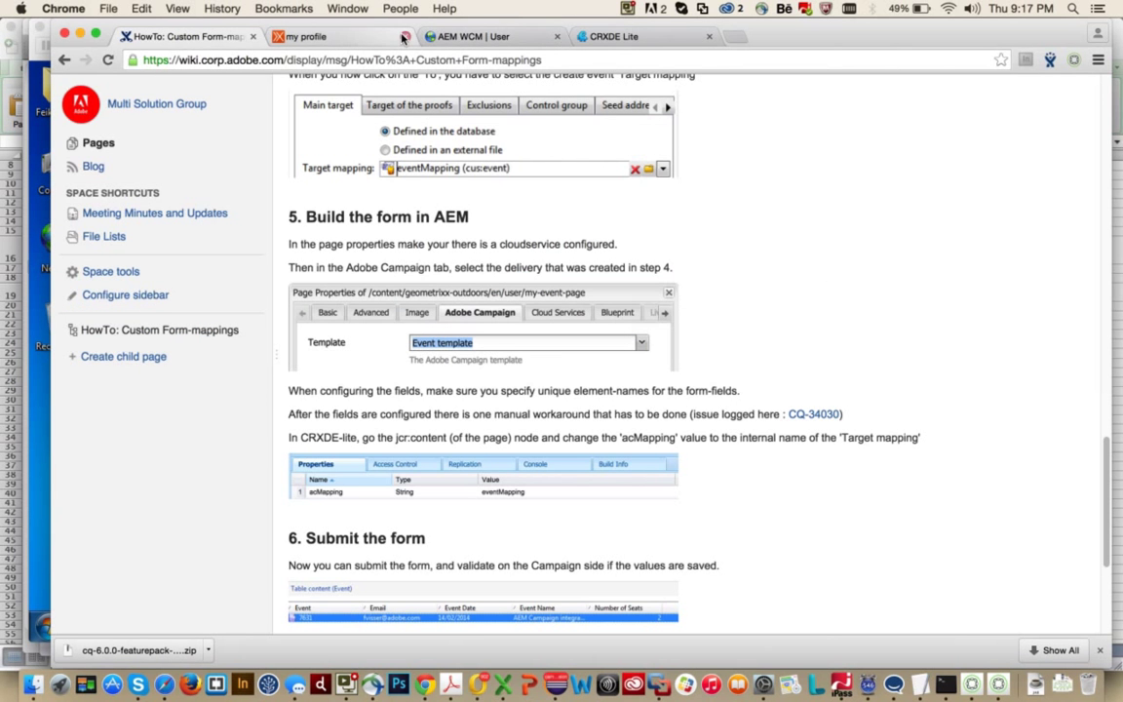
left_click(404, 36)
left_click(337, 37)
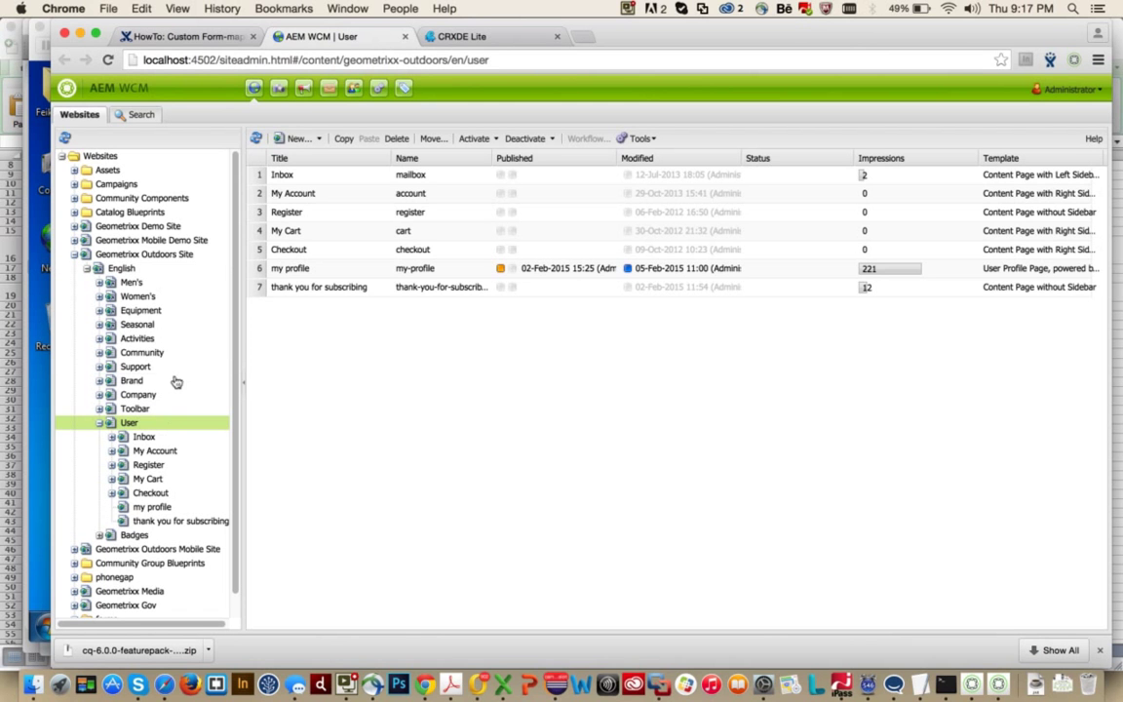
- Create a page titled my event page under User, based on the 'User Profile Page, powered by Adobe Campaign' template
left_click(292, 140)
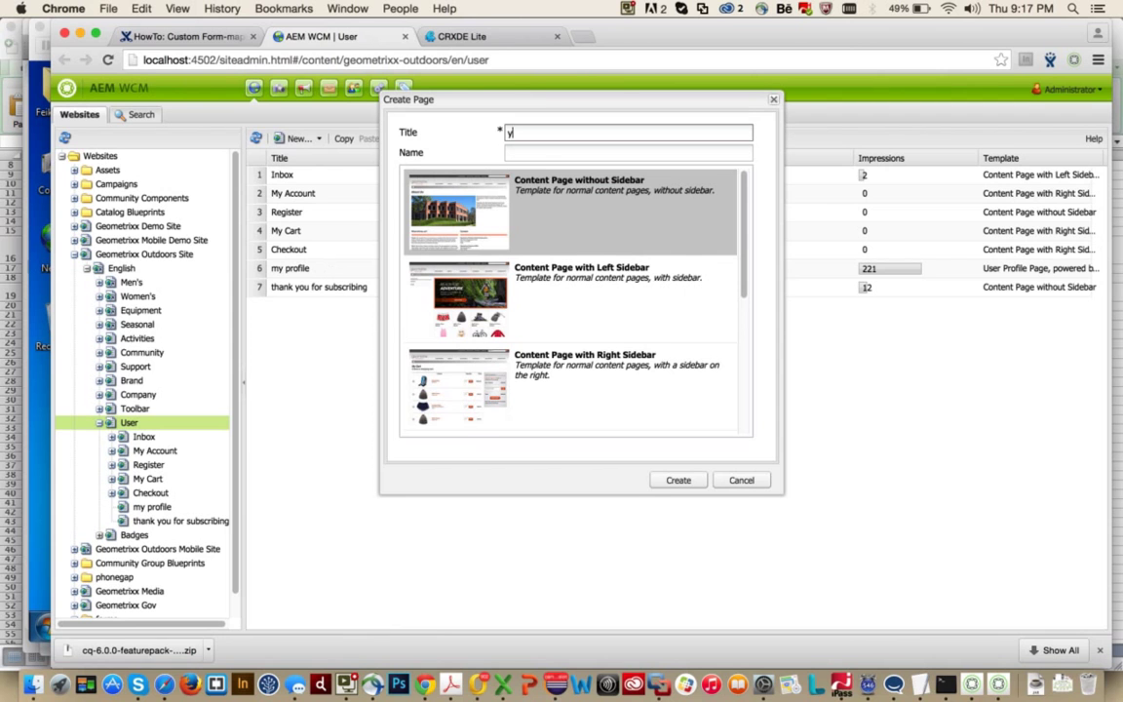
type("my event page")
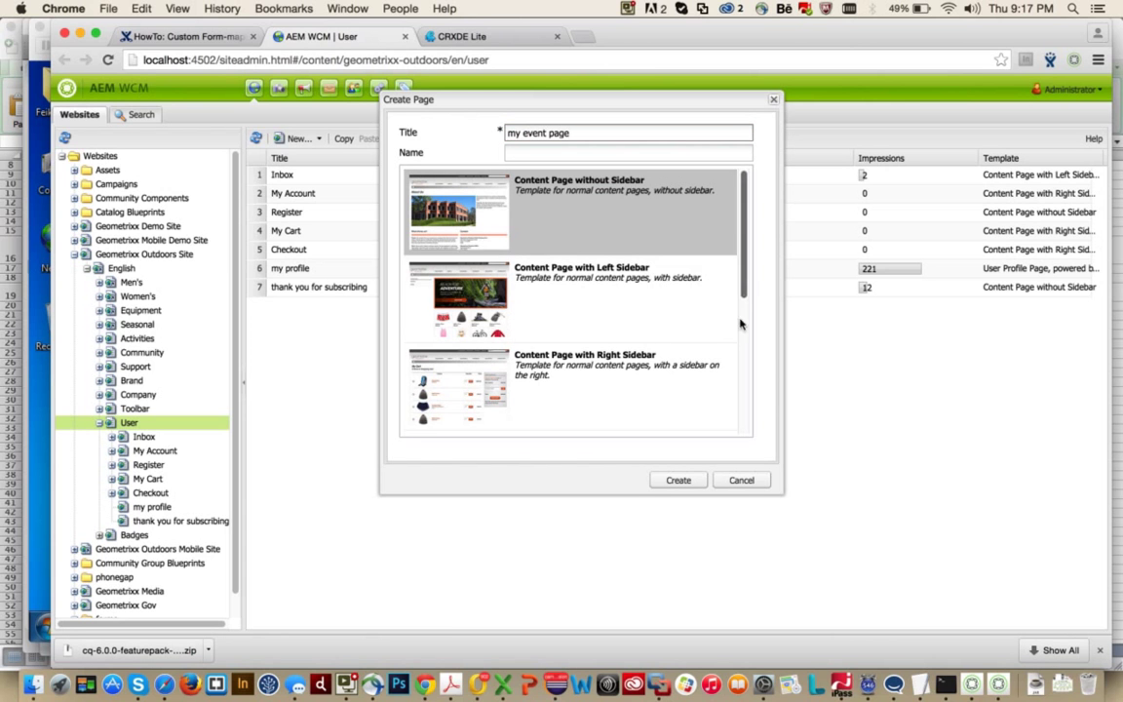
scroll(739, 321, "down", 3)
scroll(745, 394, "down", 2)
left_click(437, 373)
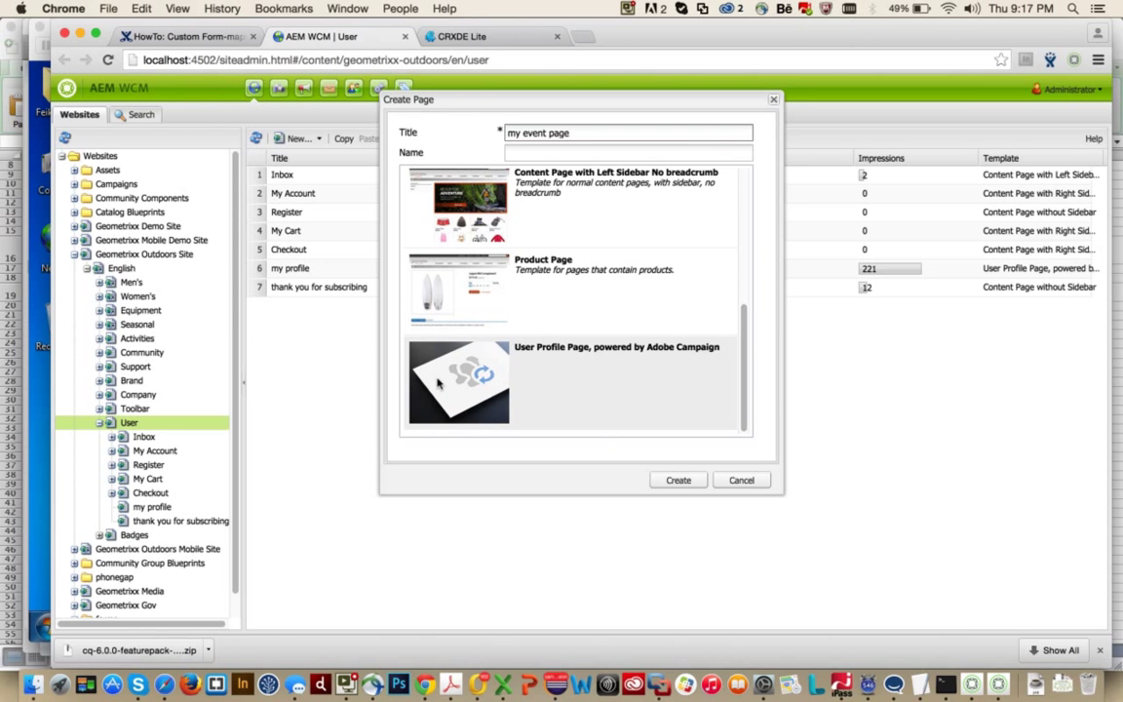
left_click(438, 374)
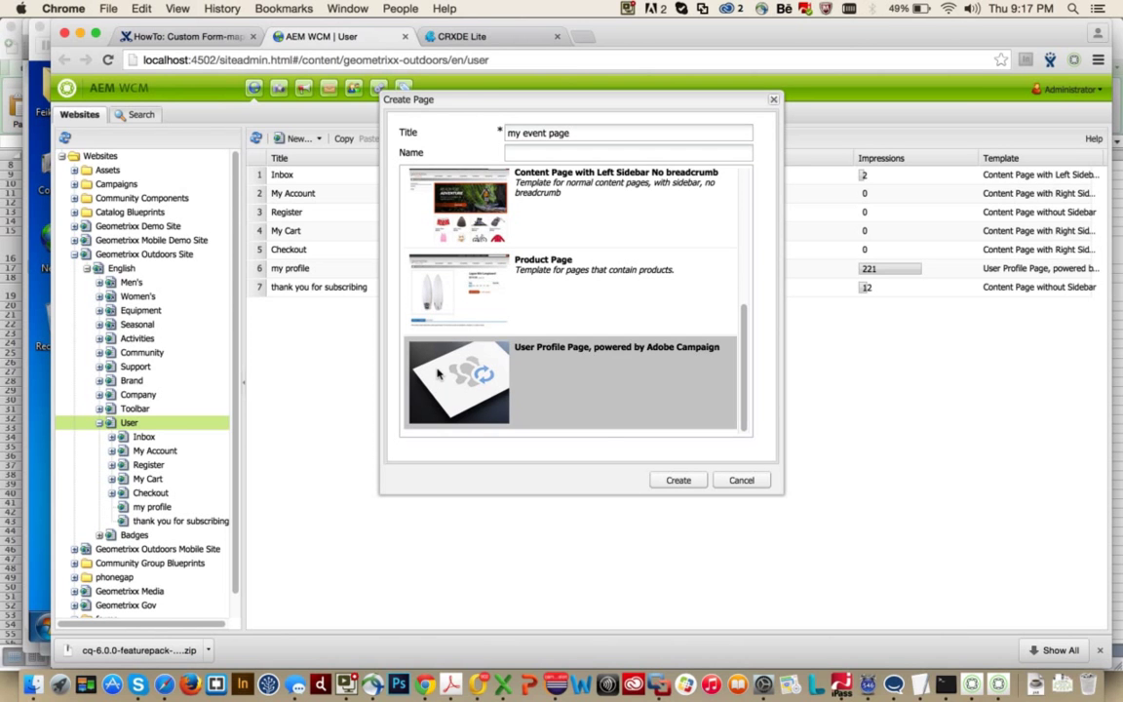
left_click(677, 481)
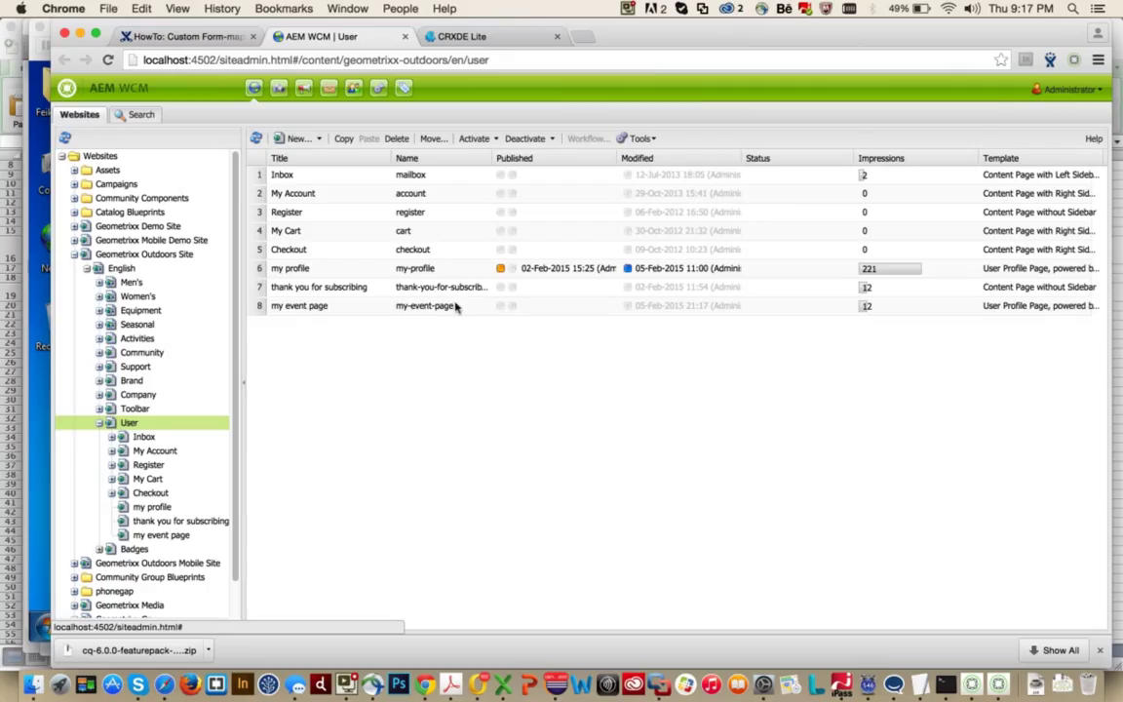
- Open my event page for editing and switch it to the Classic UI
double_click(458, 306)
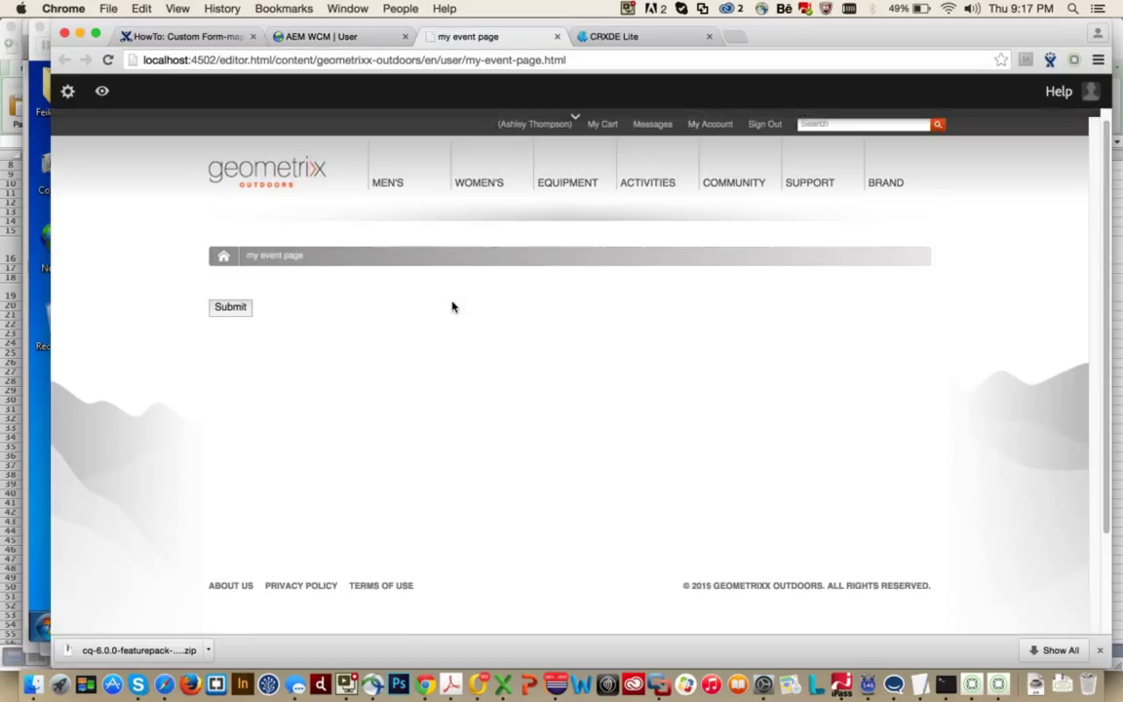
left_click(68, 92)
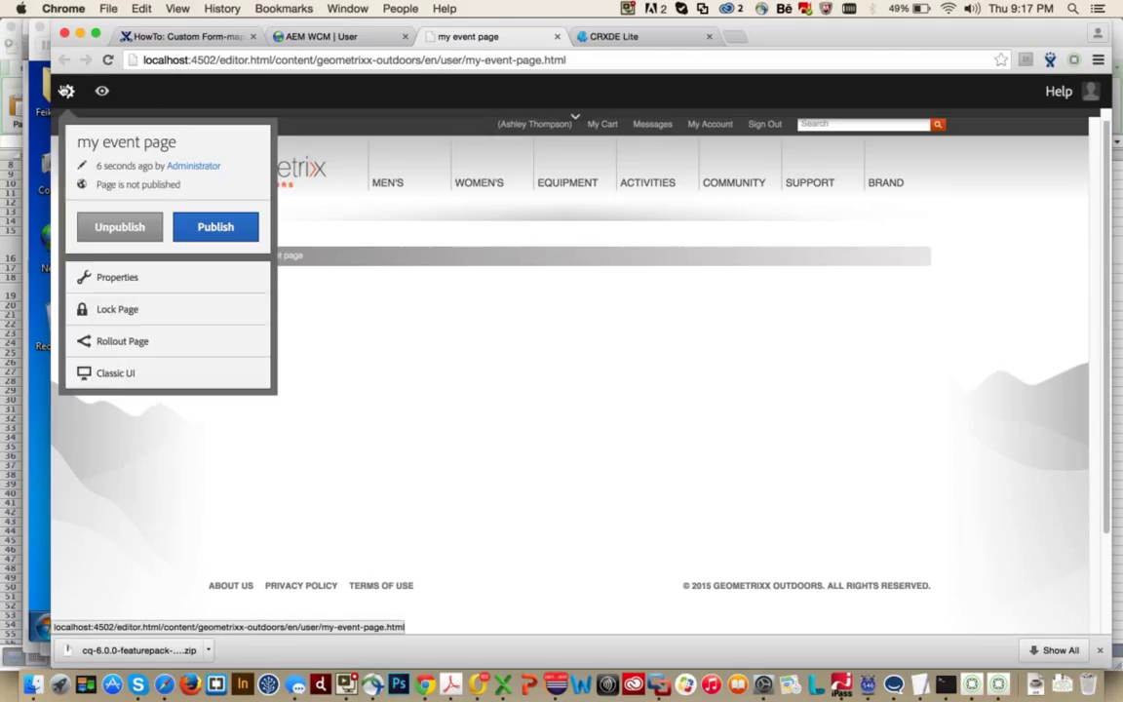
left_click(104, 376)
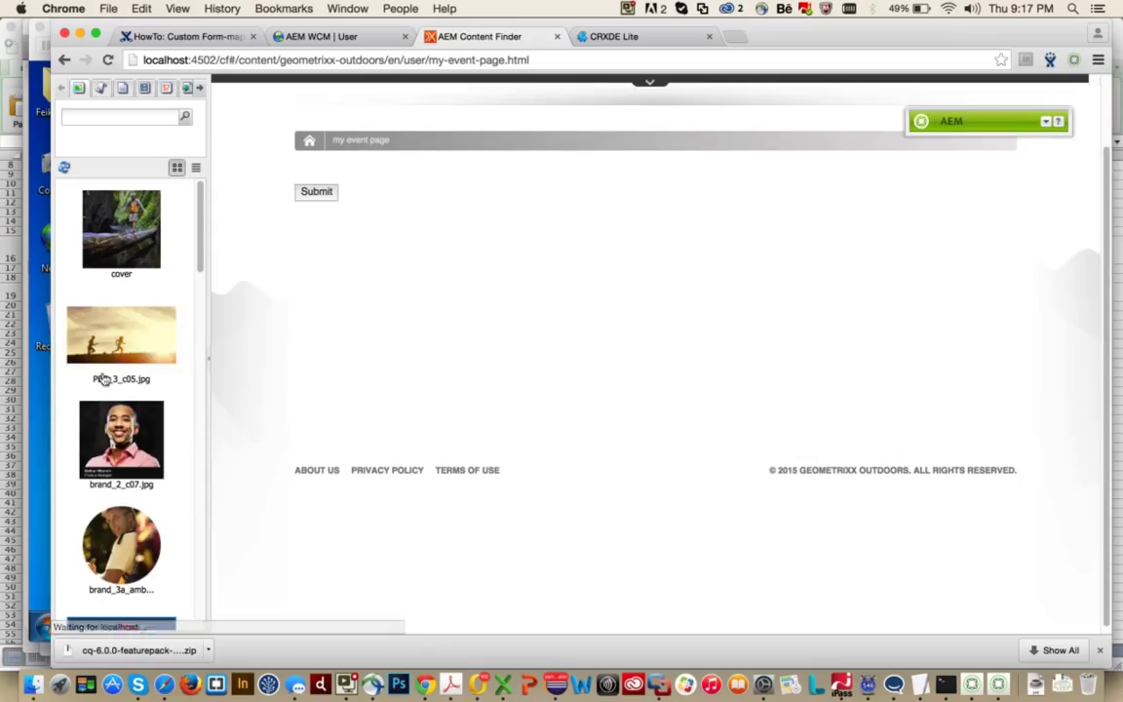
- In the page properties, check the cloud service configurations and set the Adobe Campaign template to Event template
left_click(1041, 120)
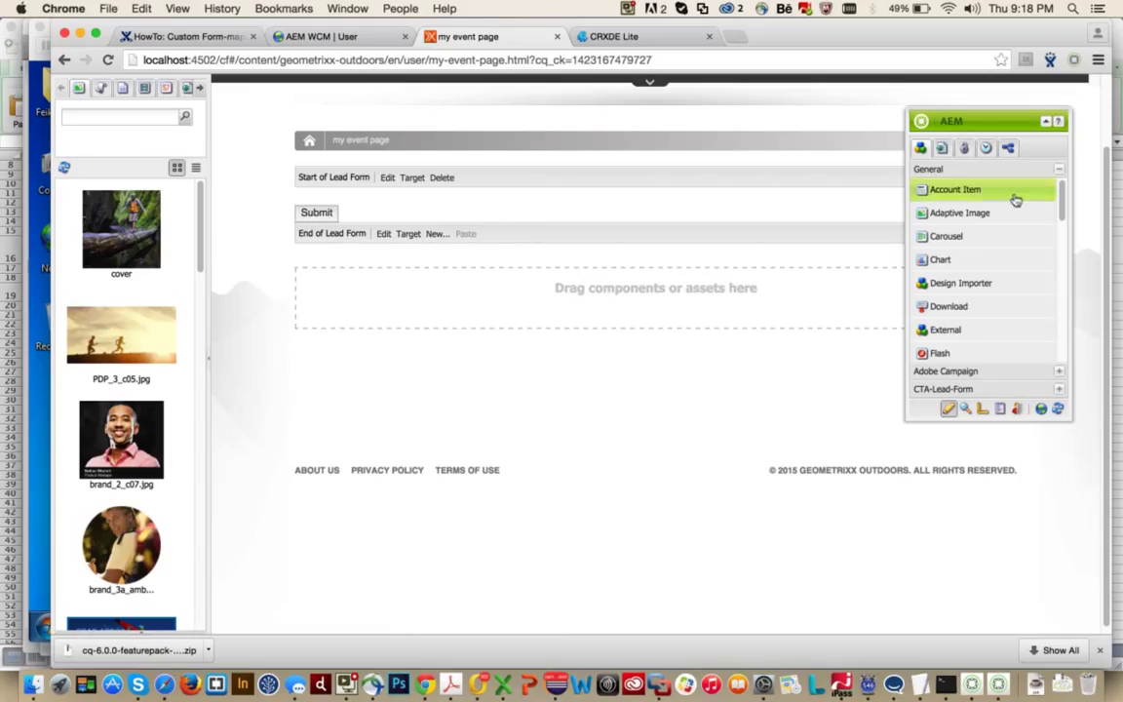
left_click(942, 149)
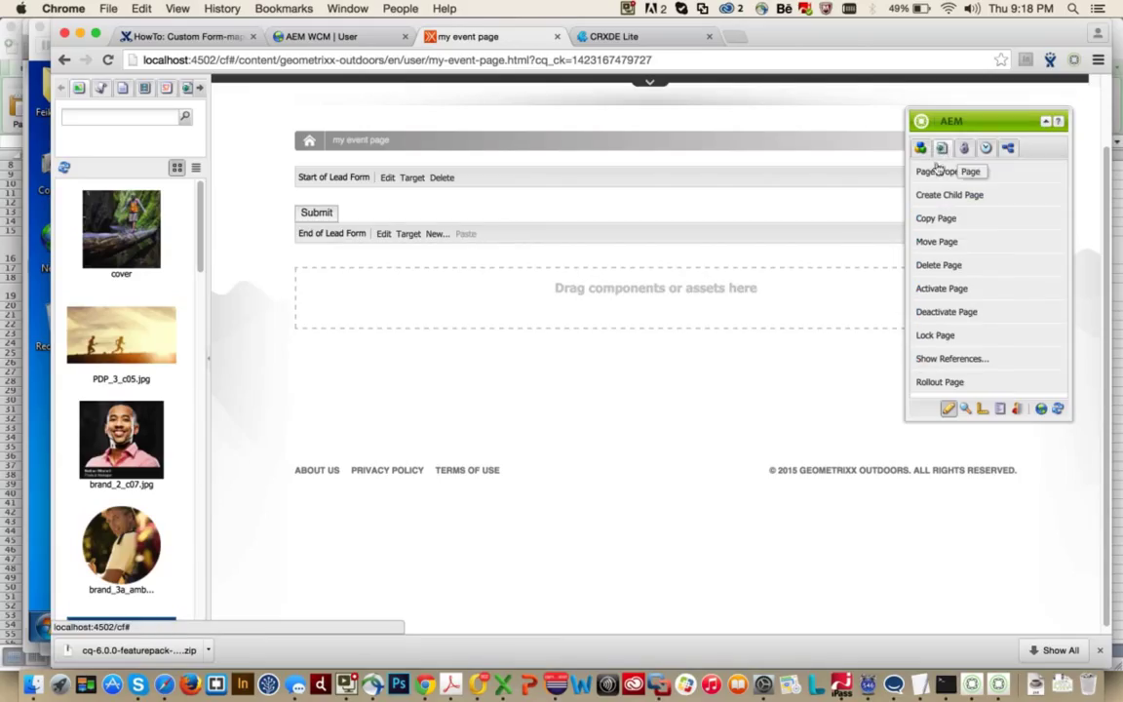
left_click(936, 172)
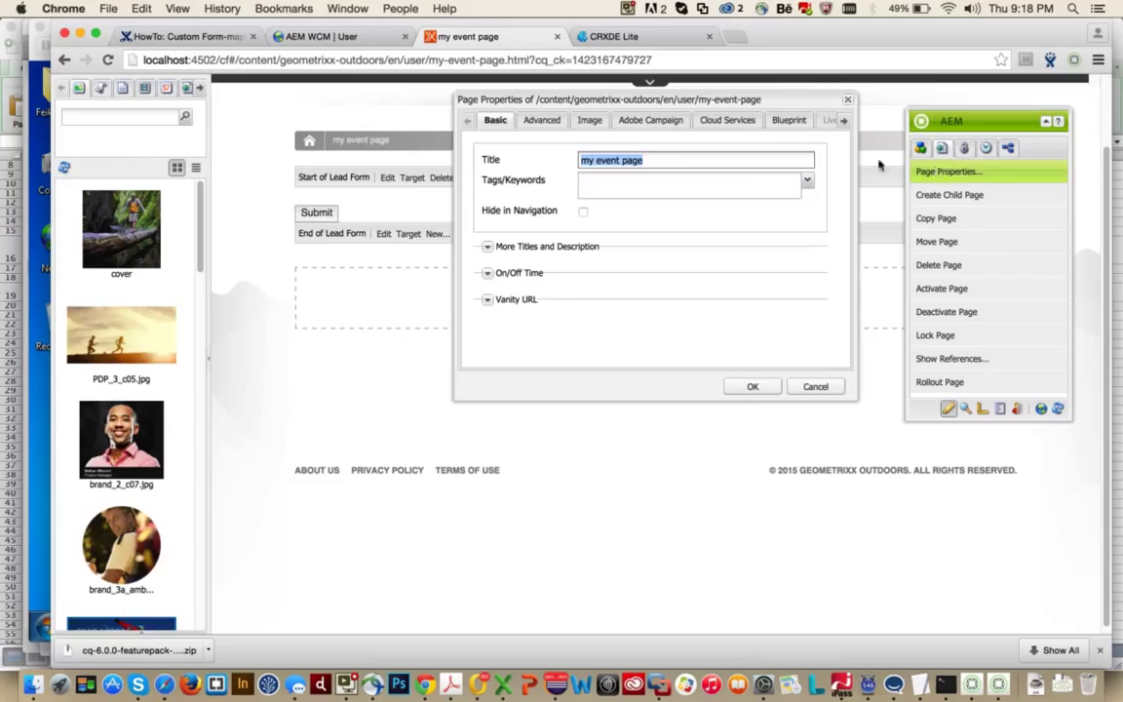
left_click(731, 118)
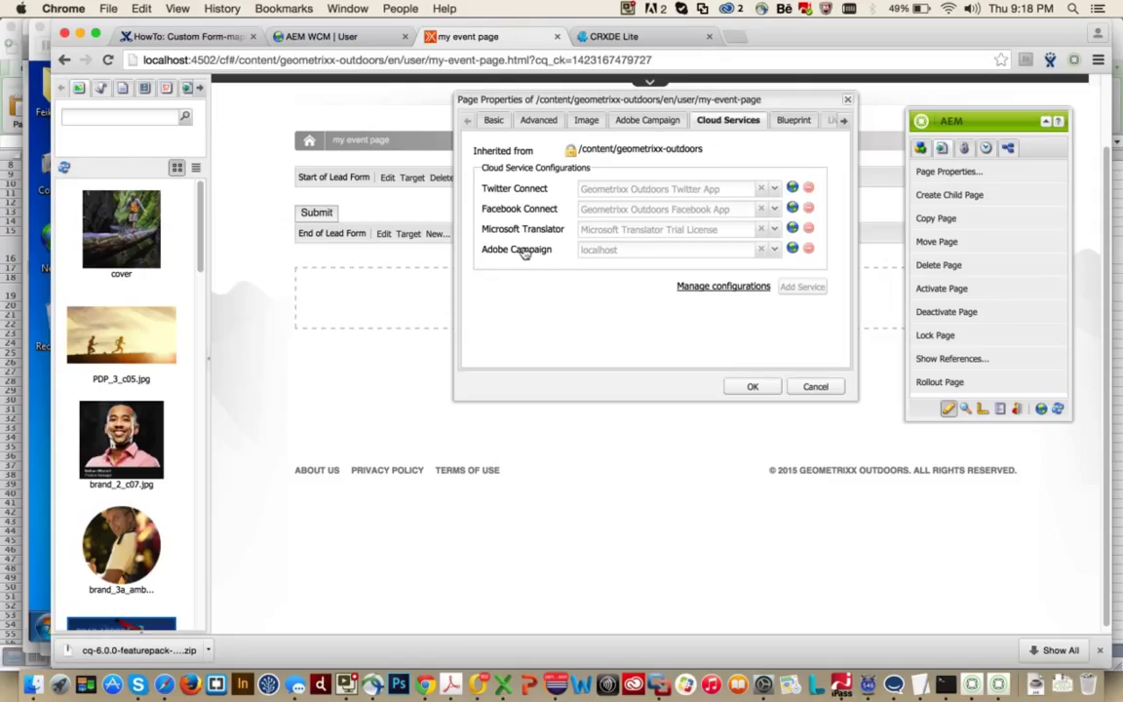
left_click(643, 119)
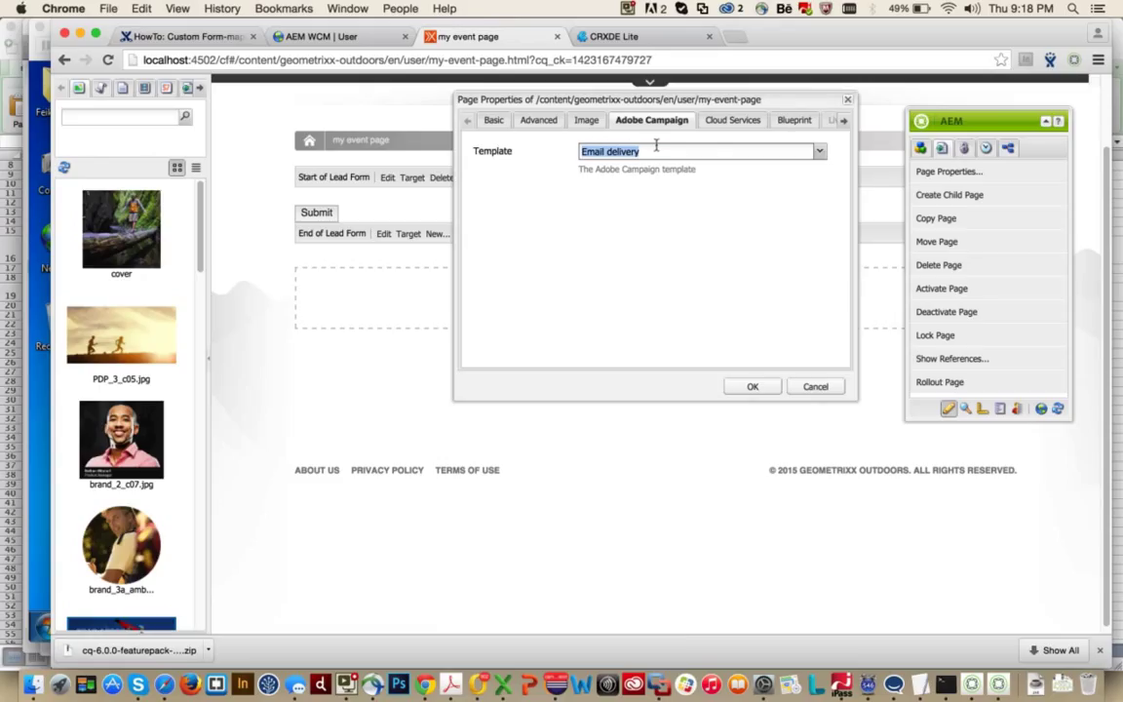
key("BackSpace")
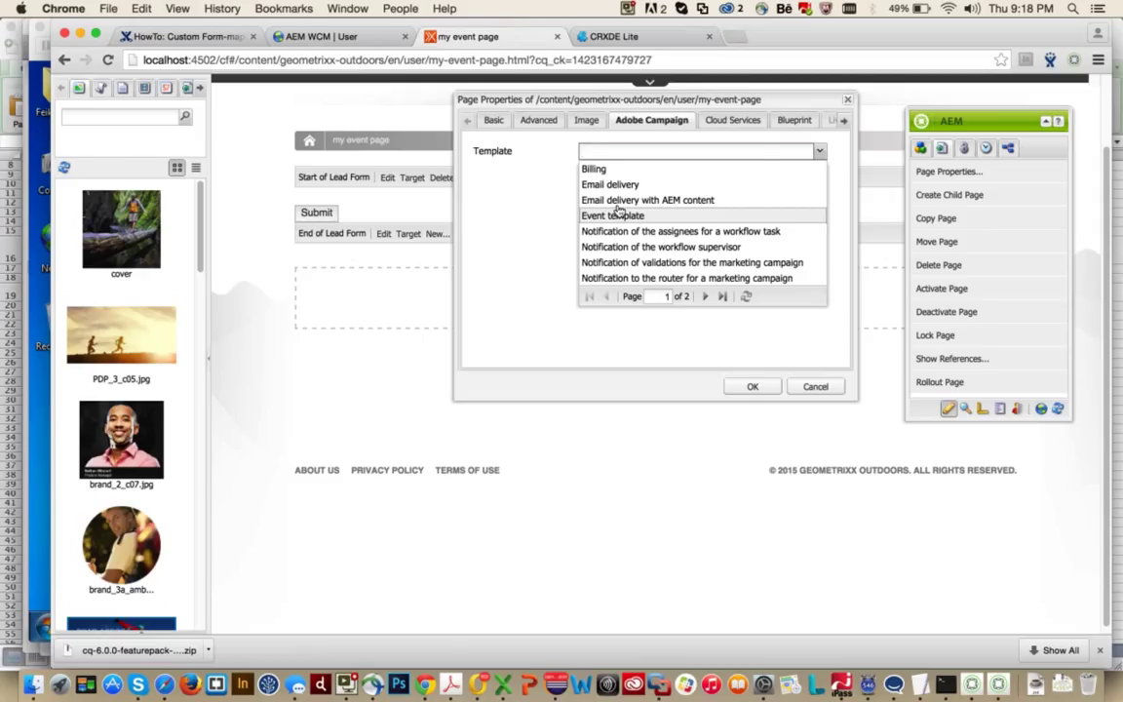
left_click(617, 213)
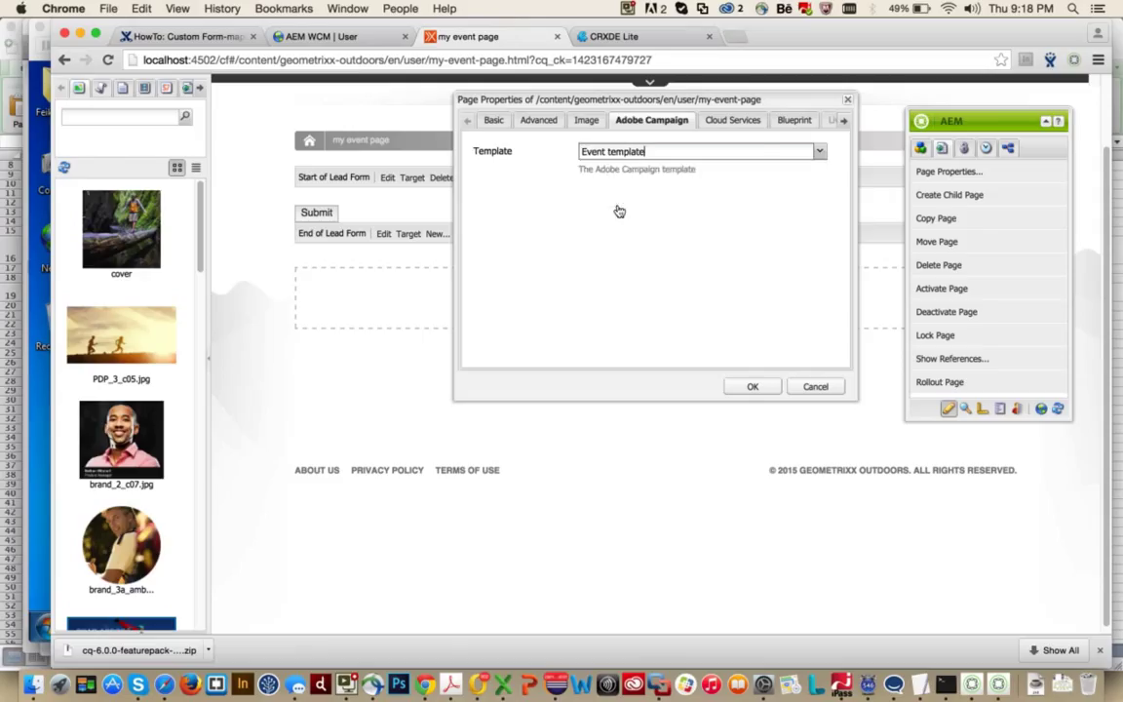
left_click(749, 385)
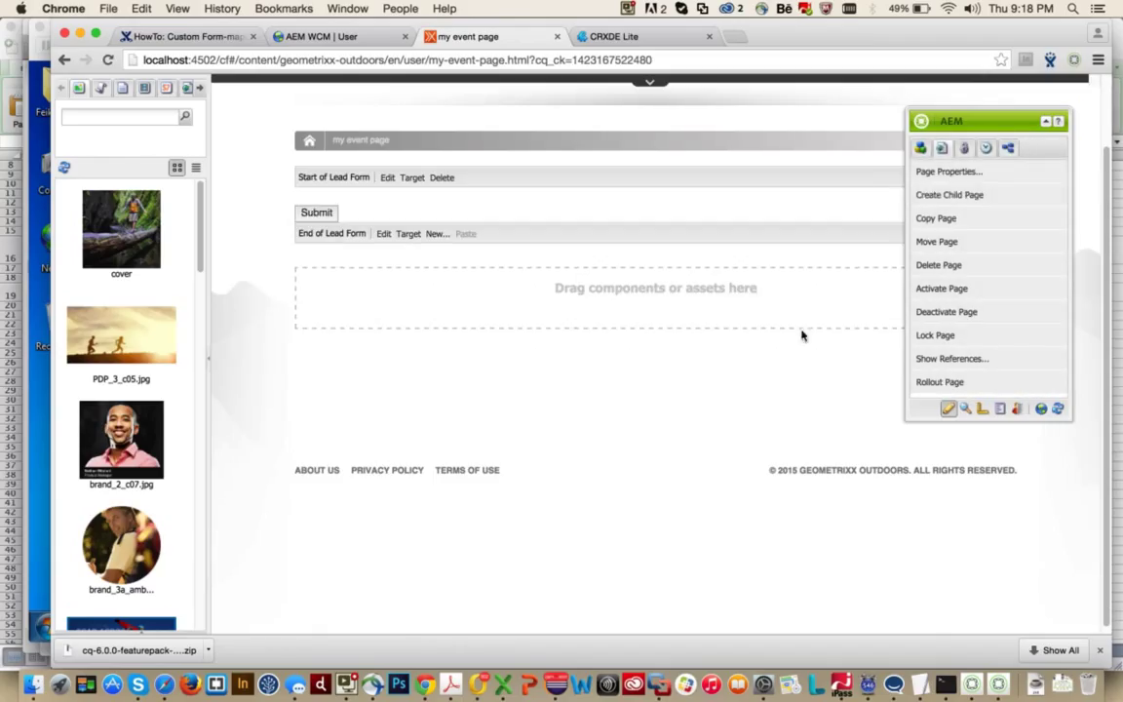
- Add a Text Field (Campaign) component to the lead form, above the Submit button
left_click(919, 147)
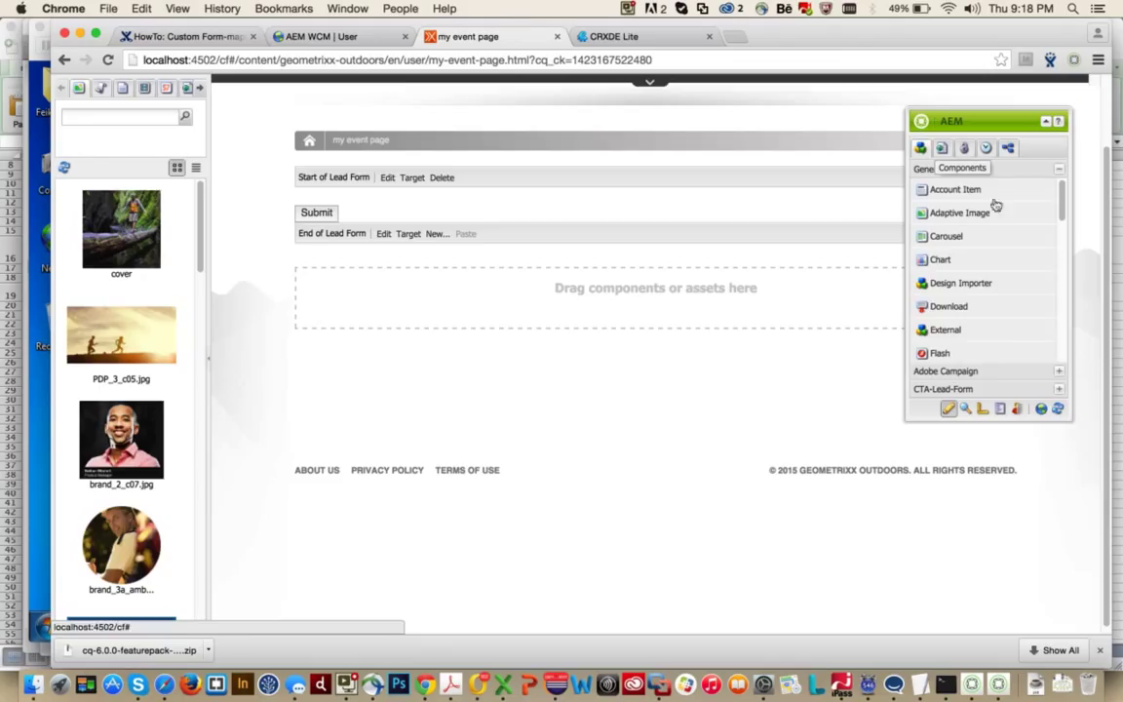
left_click(991, 371)
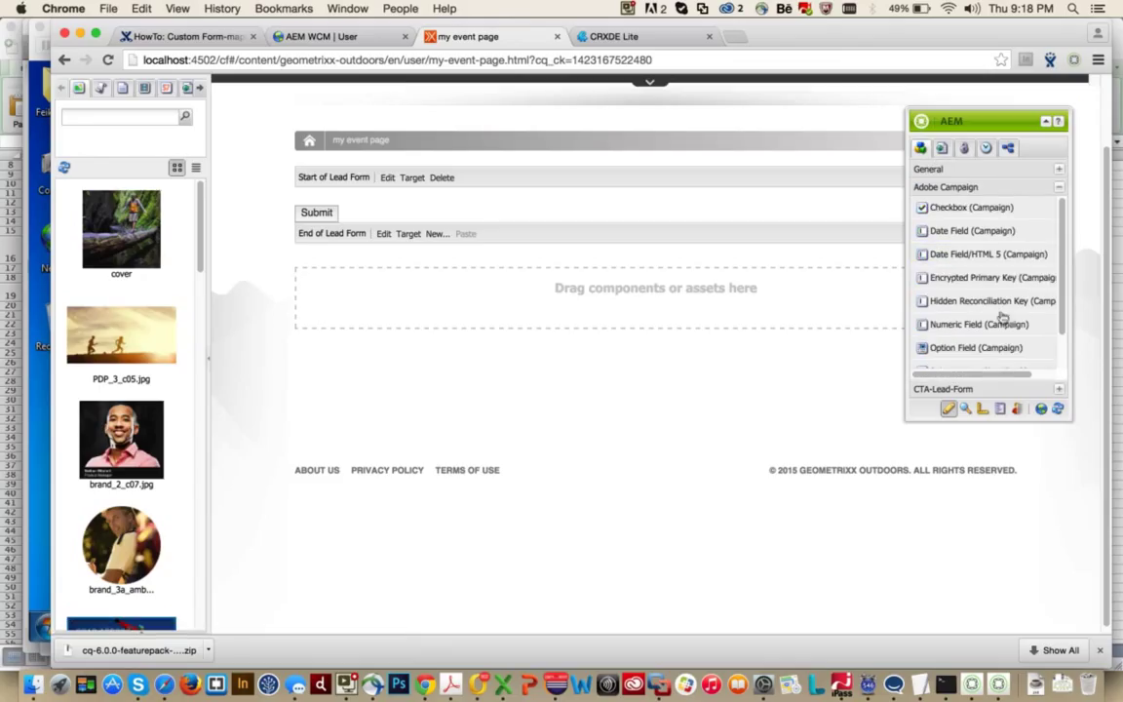
left_click_drag(1059, 278, 1052, 326)
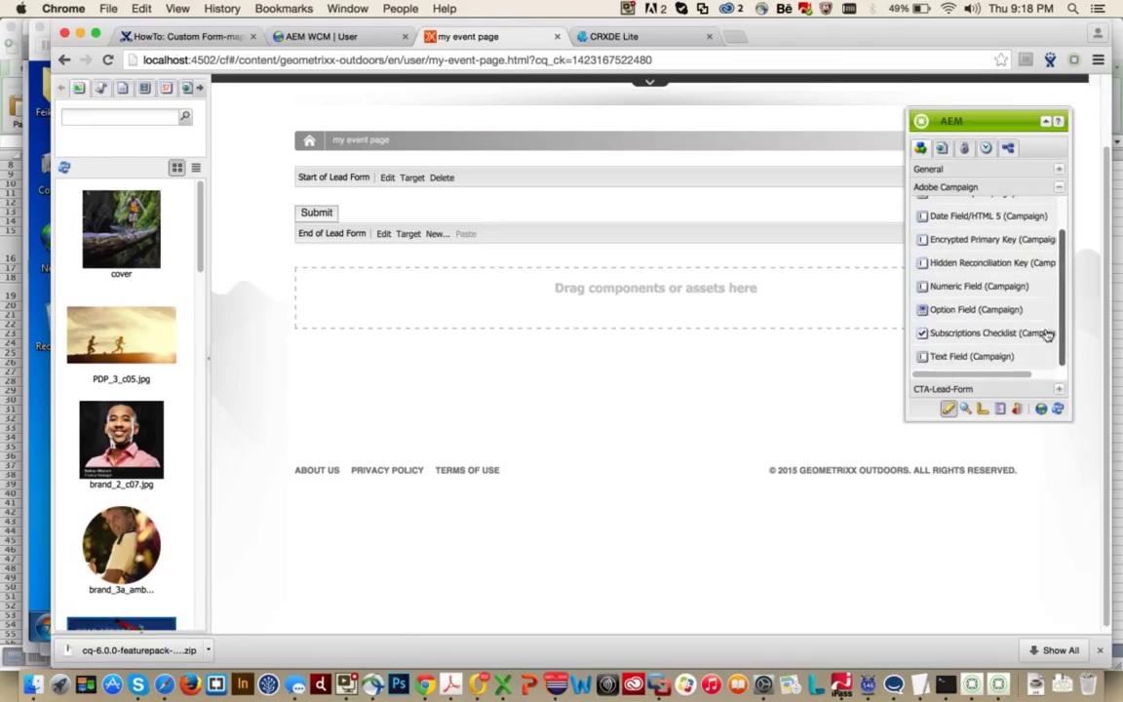
left_click_drag(995, 353, 488, 205)
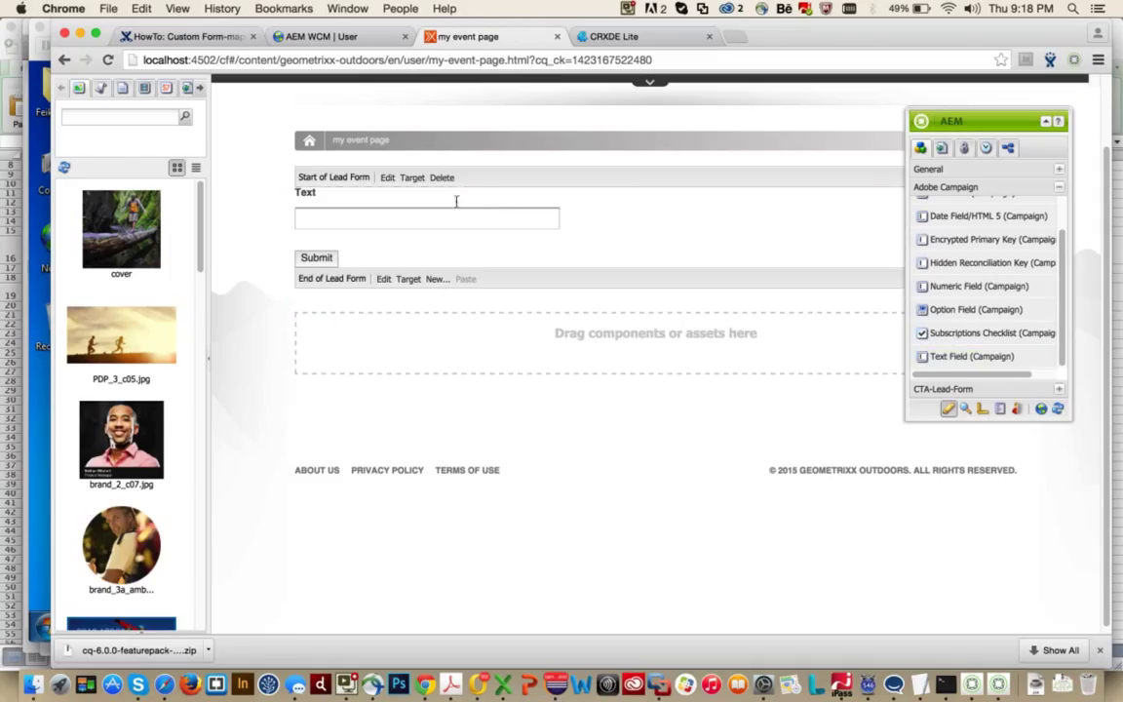
- Give the new text field the element name email and map it to the Event table's Email field
double_click(581, 204)
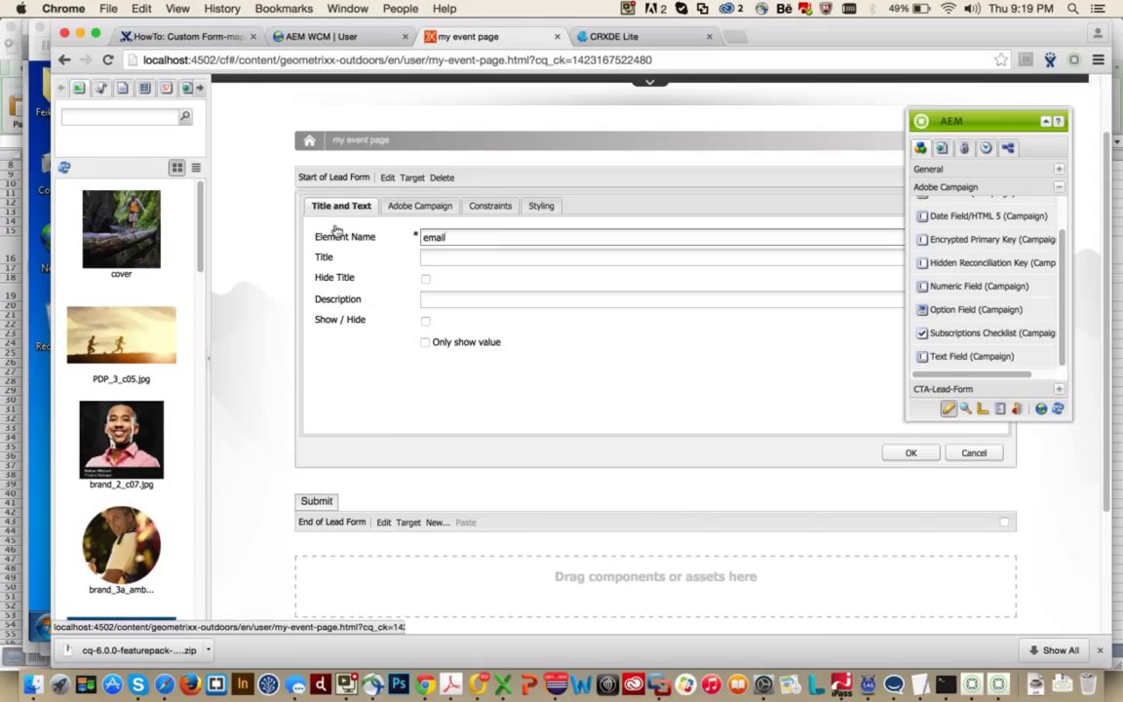
left_click(402, 206)
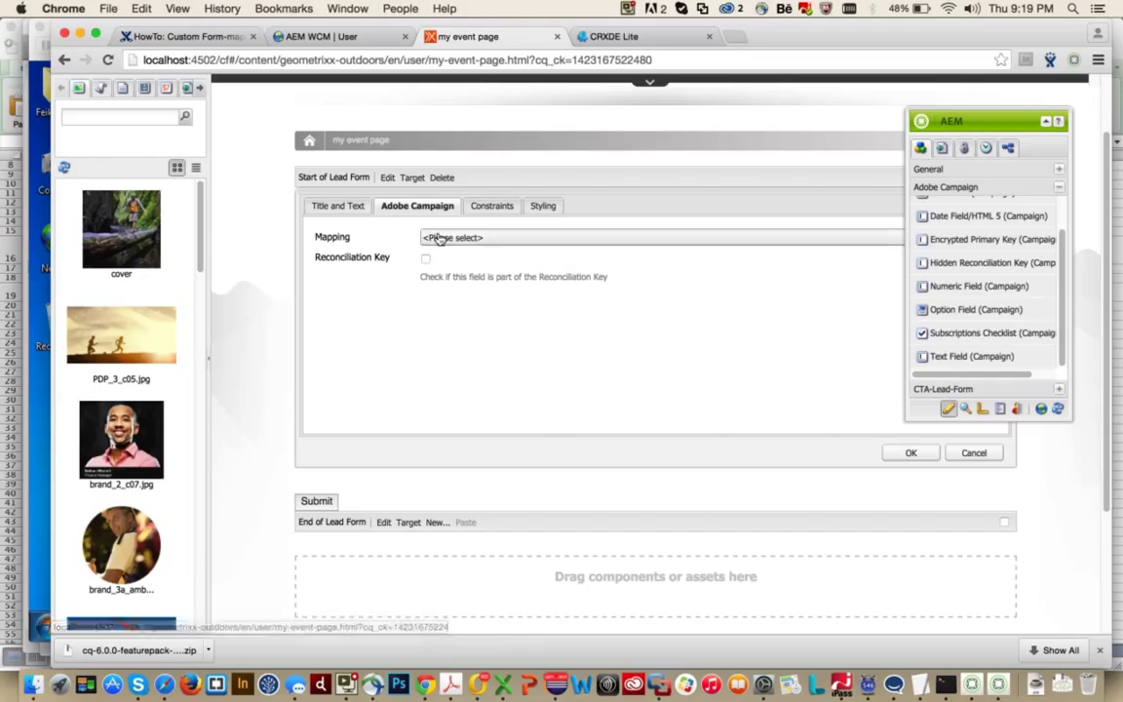
left_click(438, 238)
mouse_move(476, 257)
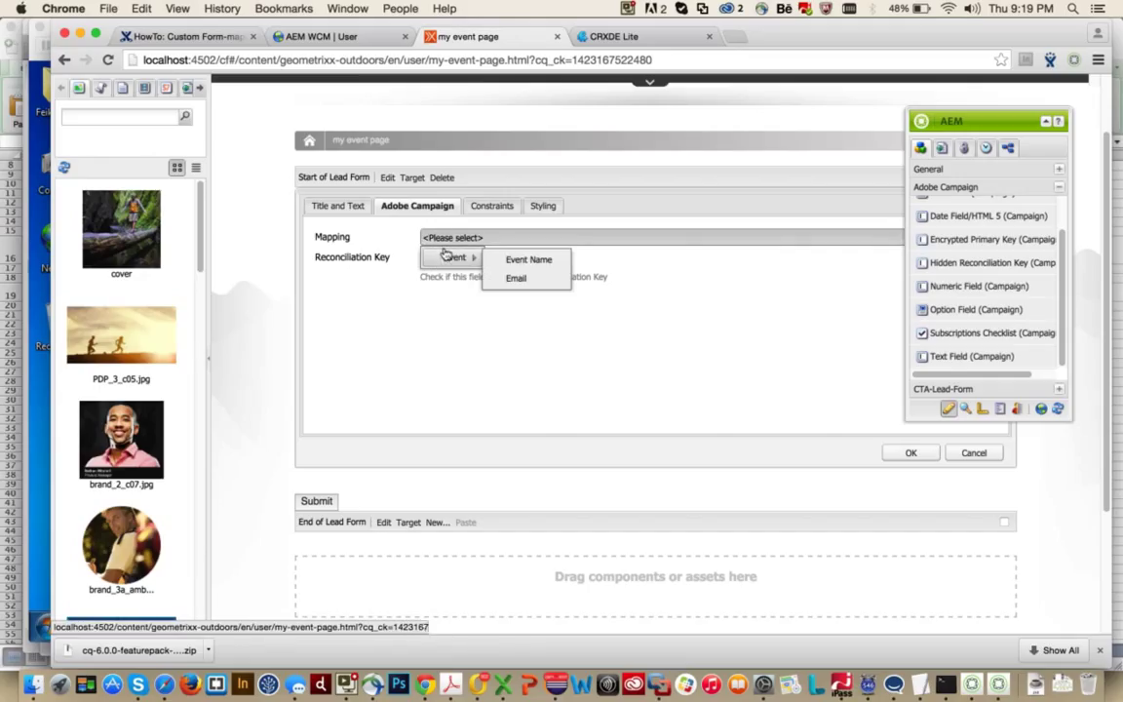
left_click(518, 277)
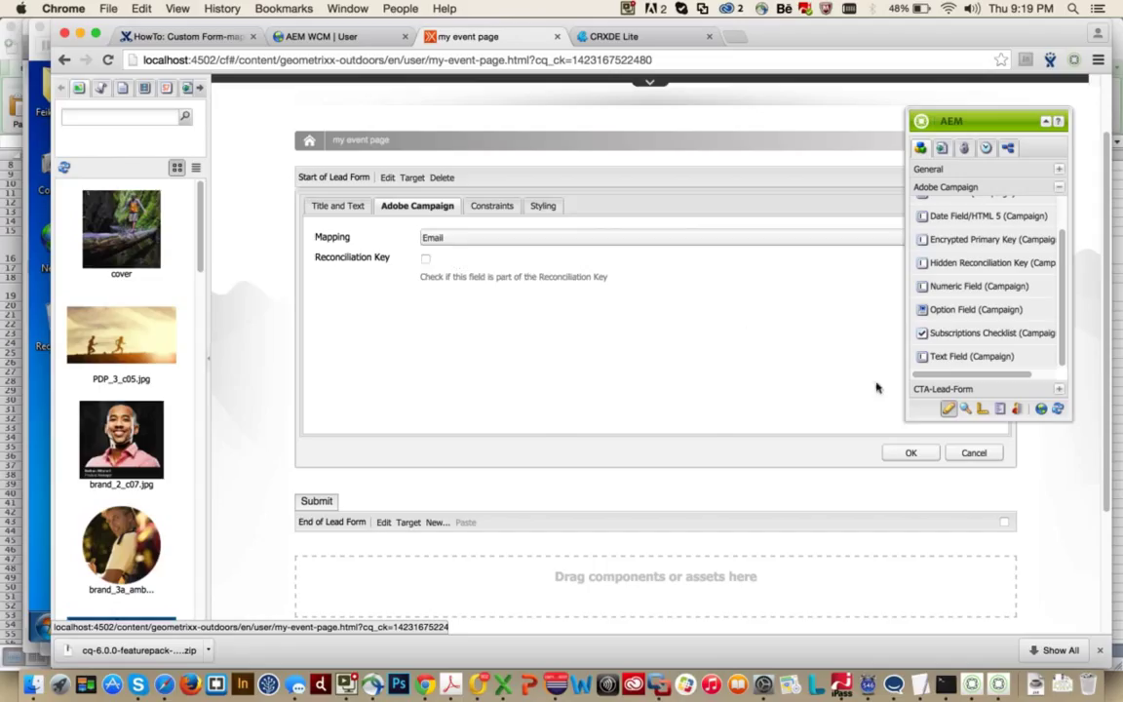
left_click(896, 452)
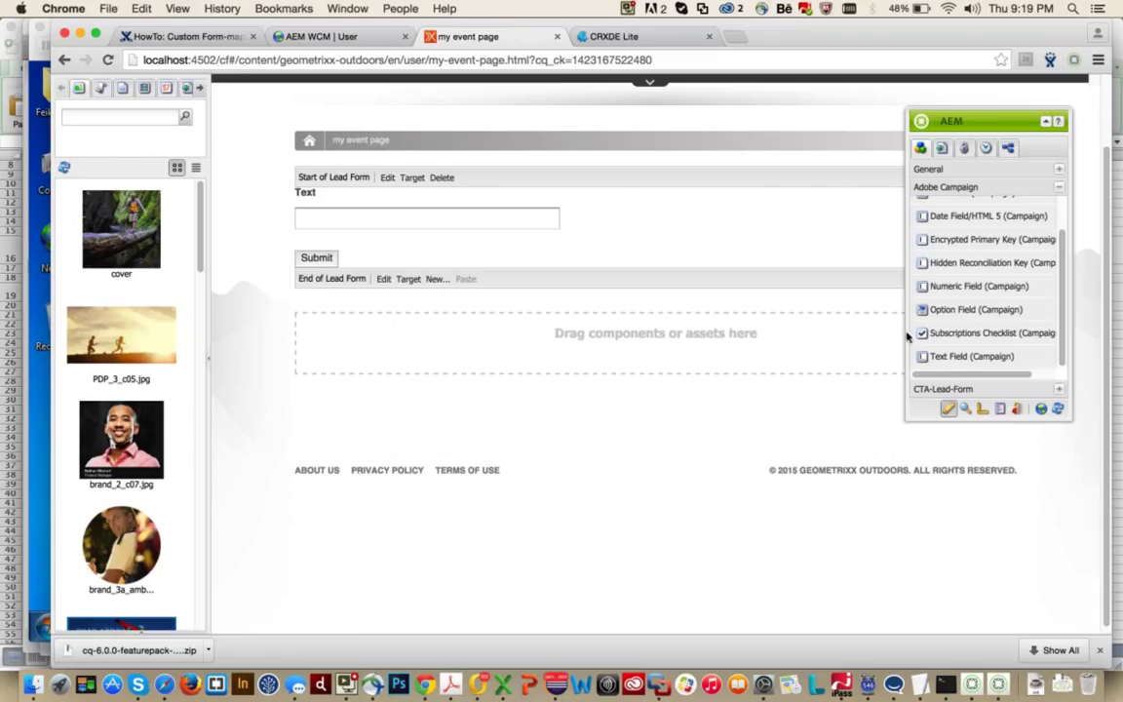
- Set the title of the email text field to Email and apply it
left_click_drag(937, 355, 416, 238)
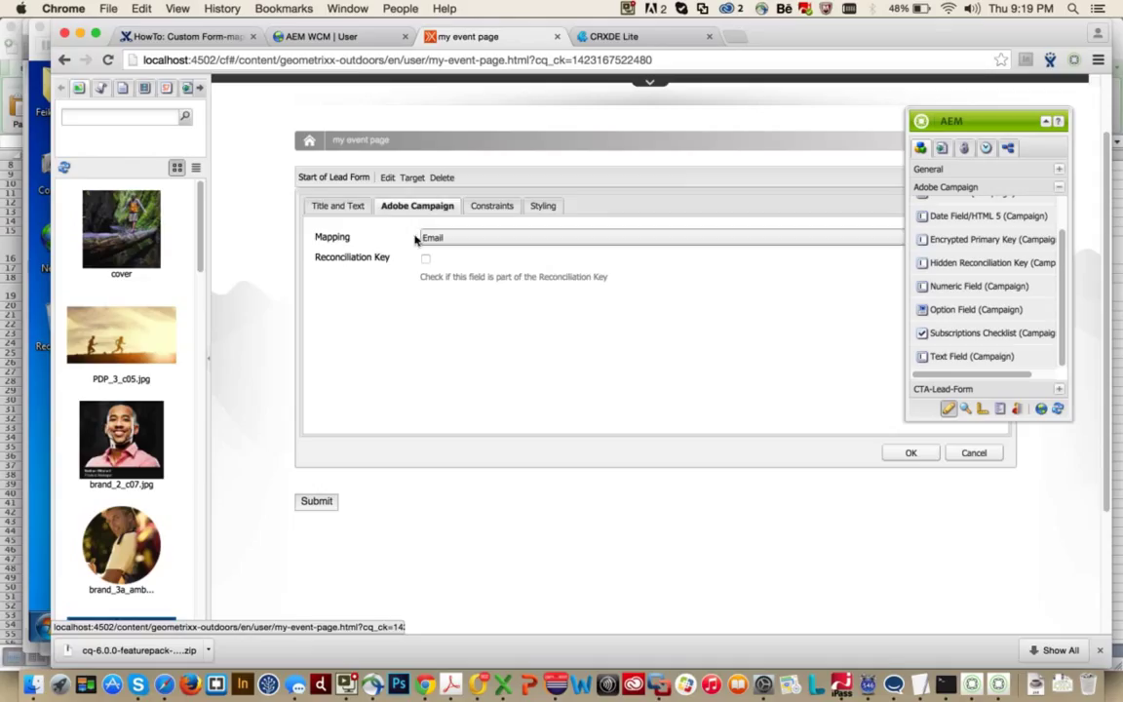
left_click(329, 206)
left_click(442, 258)
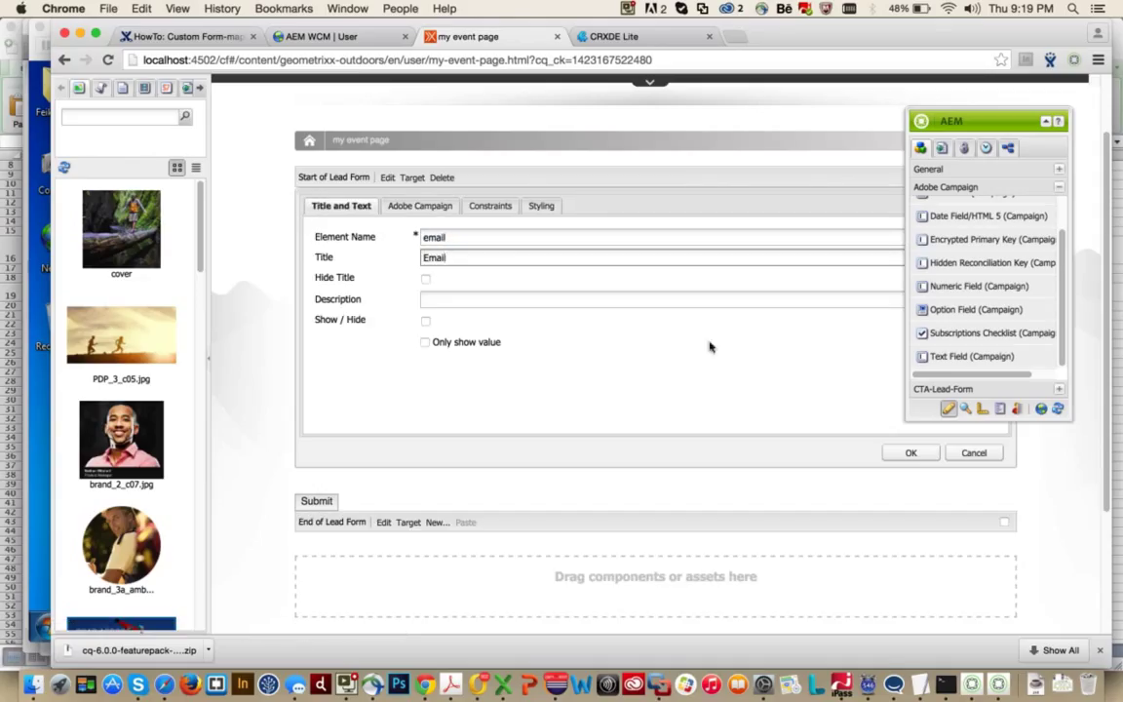
left_click(910, 452)
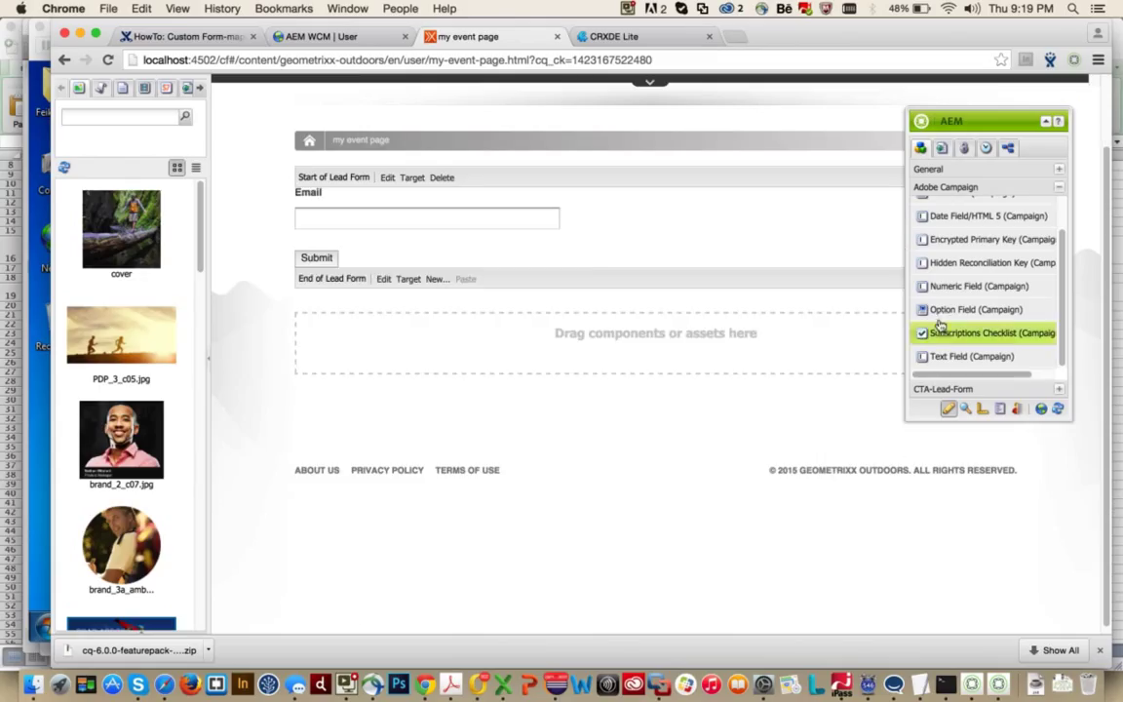
- Add a Text Field (Campaign) component above the Submit button with element name eventname and title Event name
left_click_drag(935, 355, 578, 252)
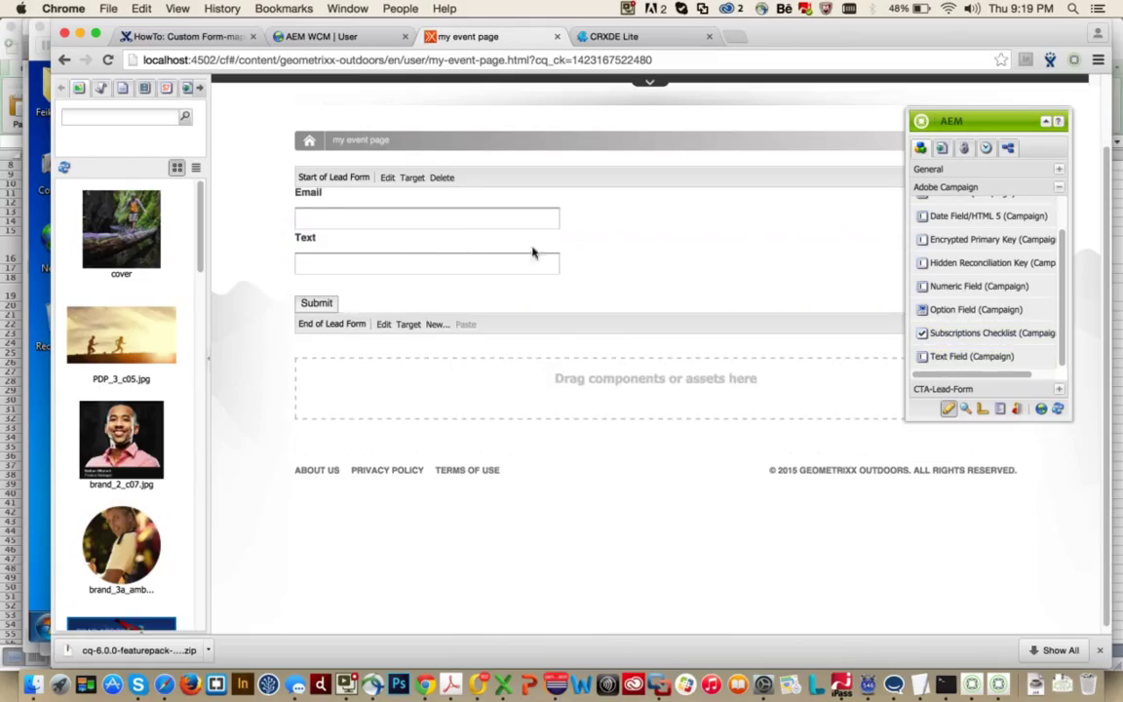
double_click(481, 242)
double_click(429, 282)
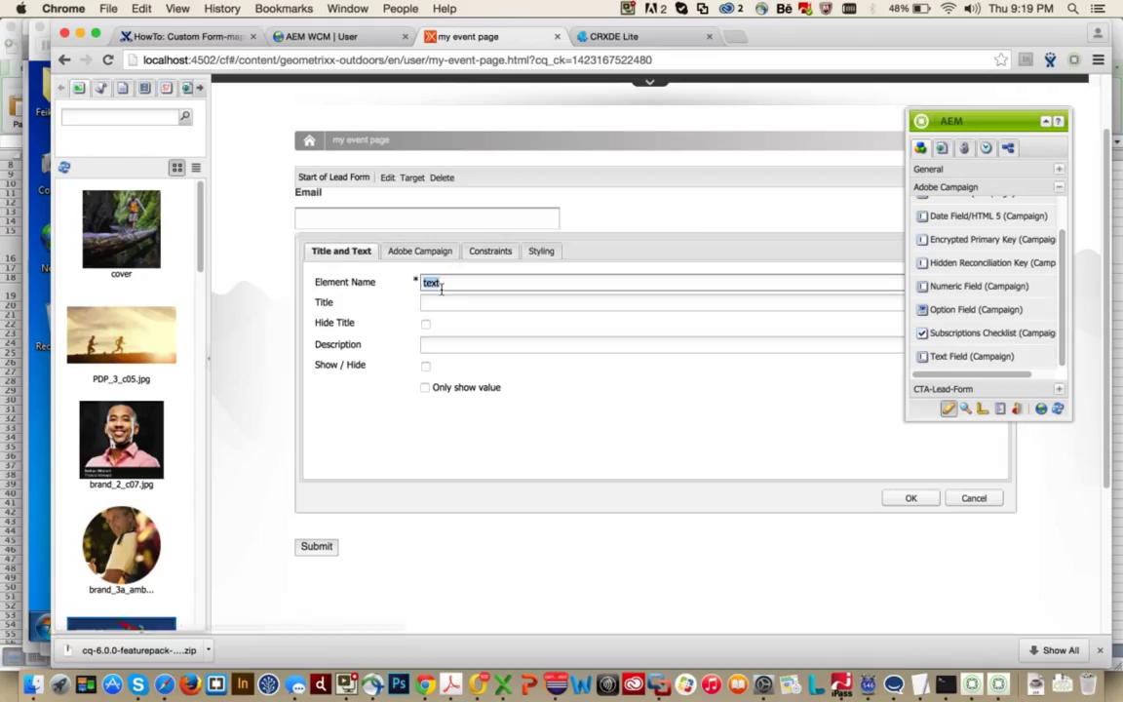
type("eventnam")
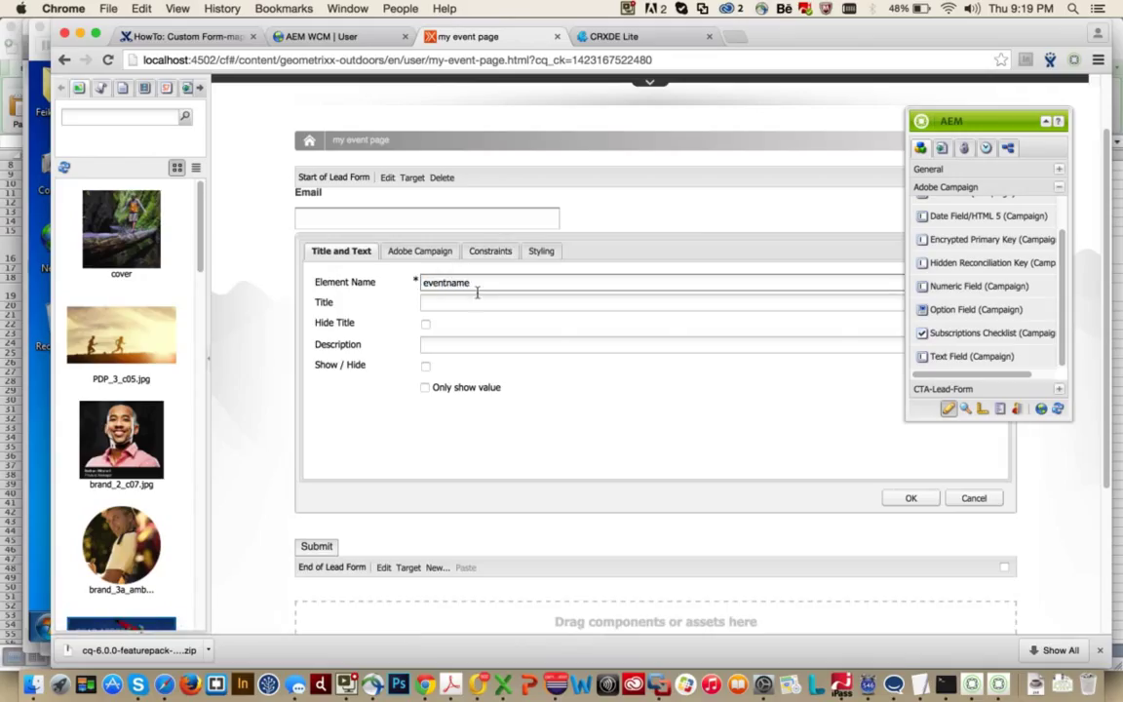
left_click(476, 297)
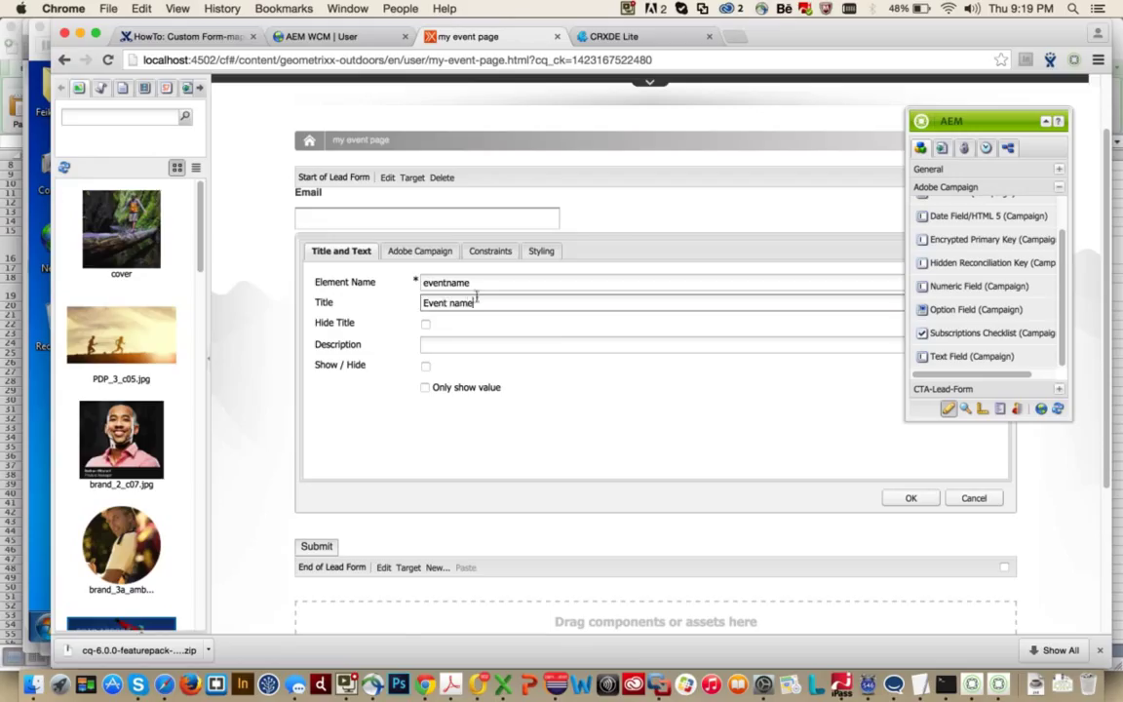
- Map the event name text field to the Event table's Event Name field and apply the settings
left_click(420, 250)
left_click(435, 282)
mouse_move(468, 302)
left_click(507, 303)
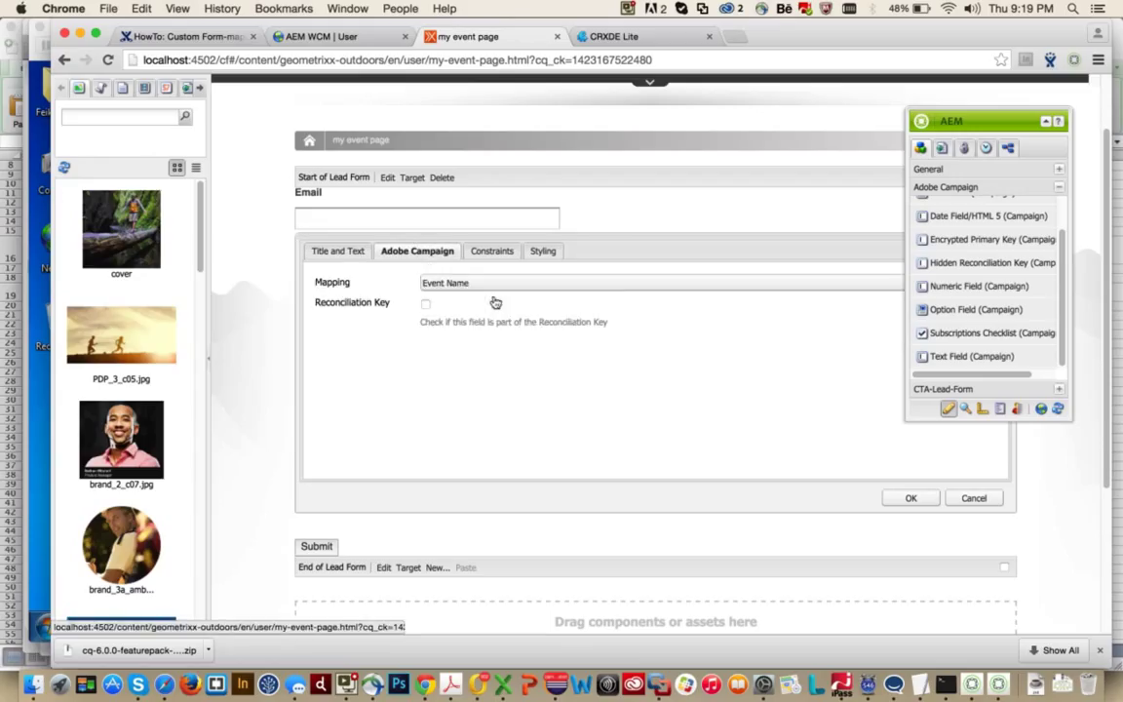
left_click(913, 497)
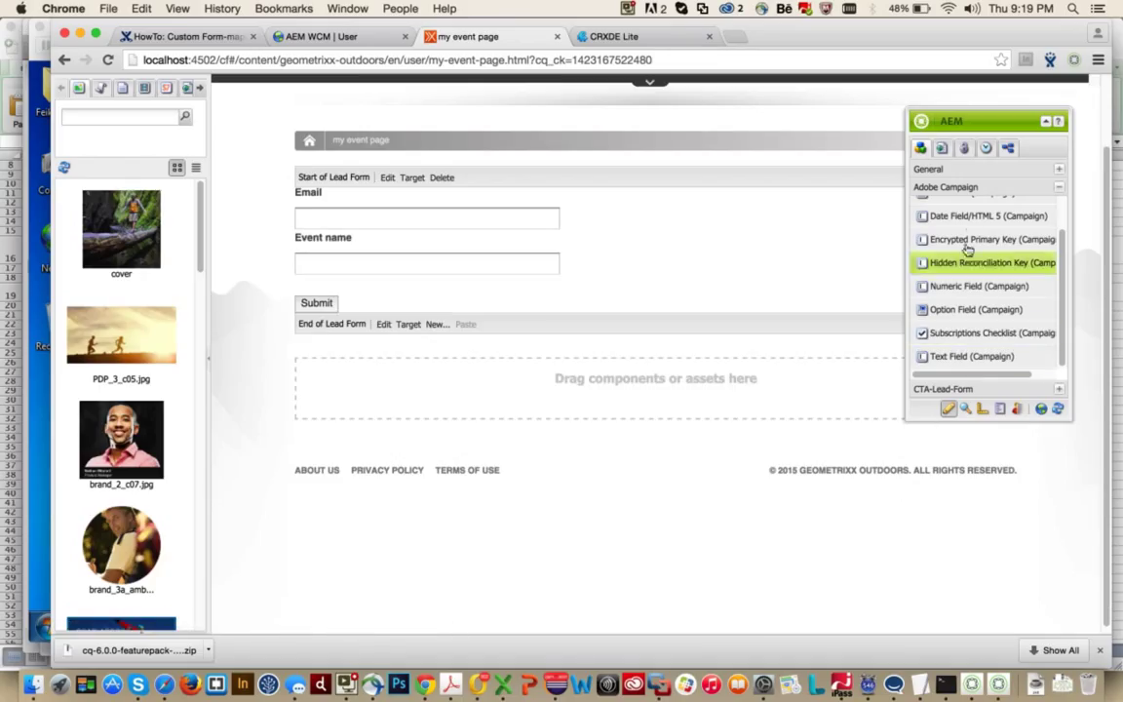
- Add a Date Field/HTML 5 (Campaign) component to the lead form and place it below the Event name field
left_click_drag(962, 215, 922, 221)
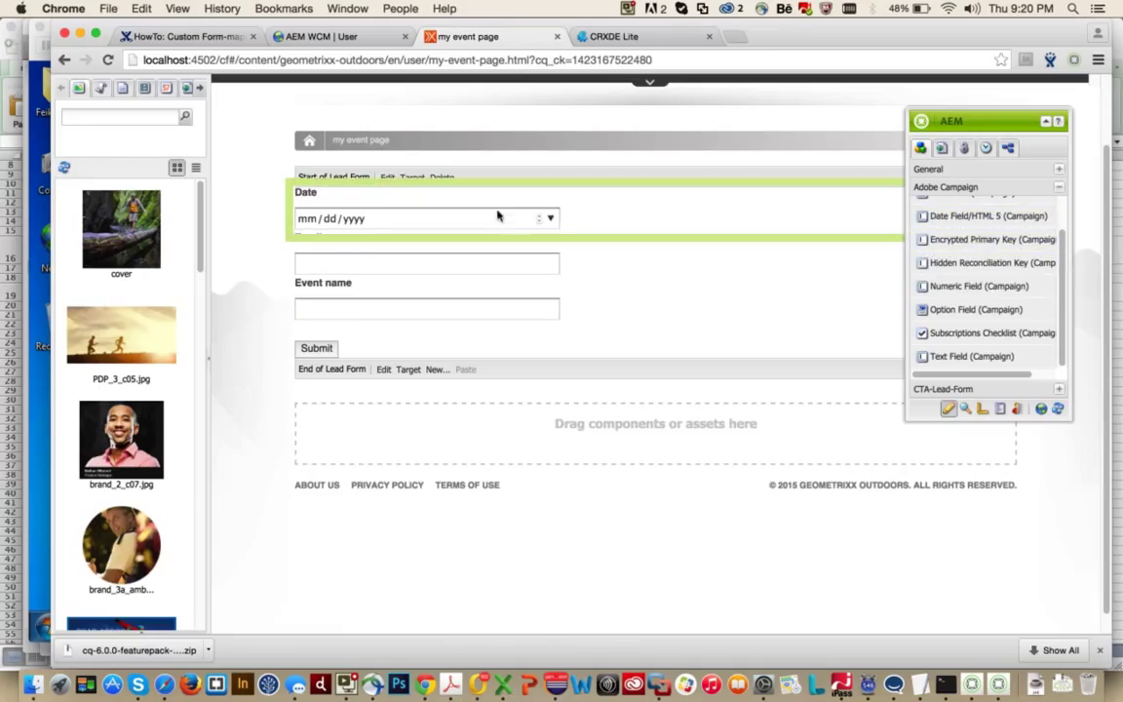
left_click_drag(602, 258, 593, 285)
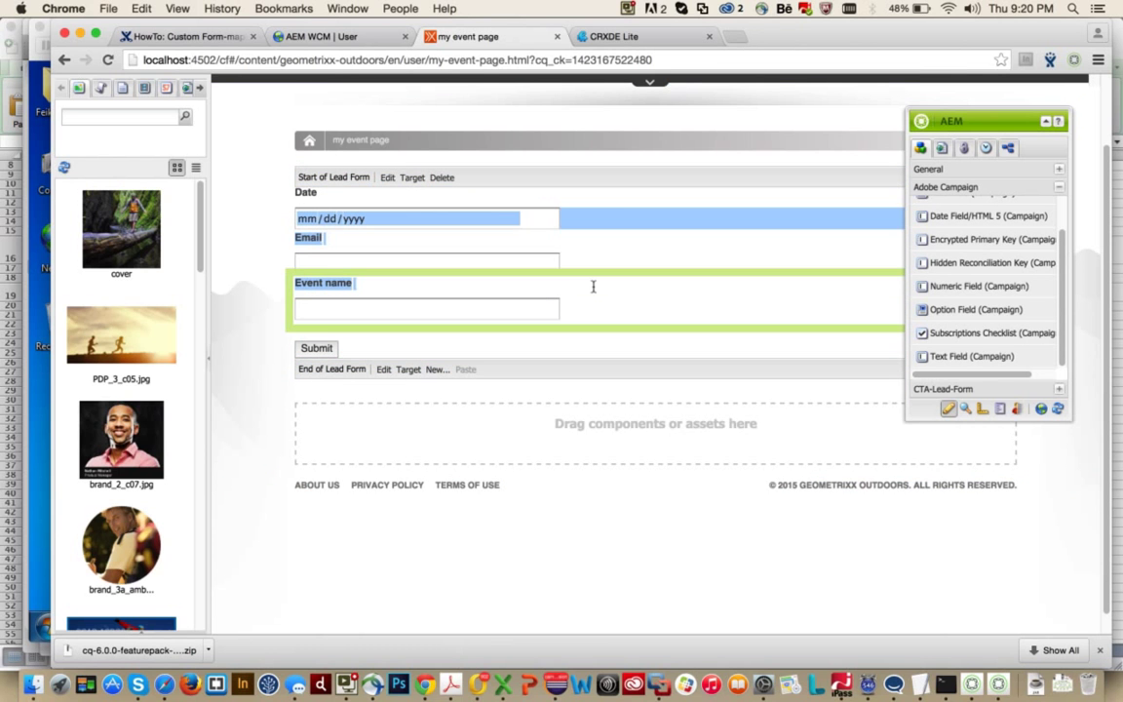
left_click(606, 216)
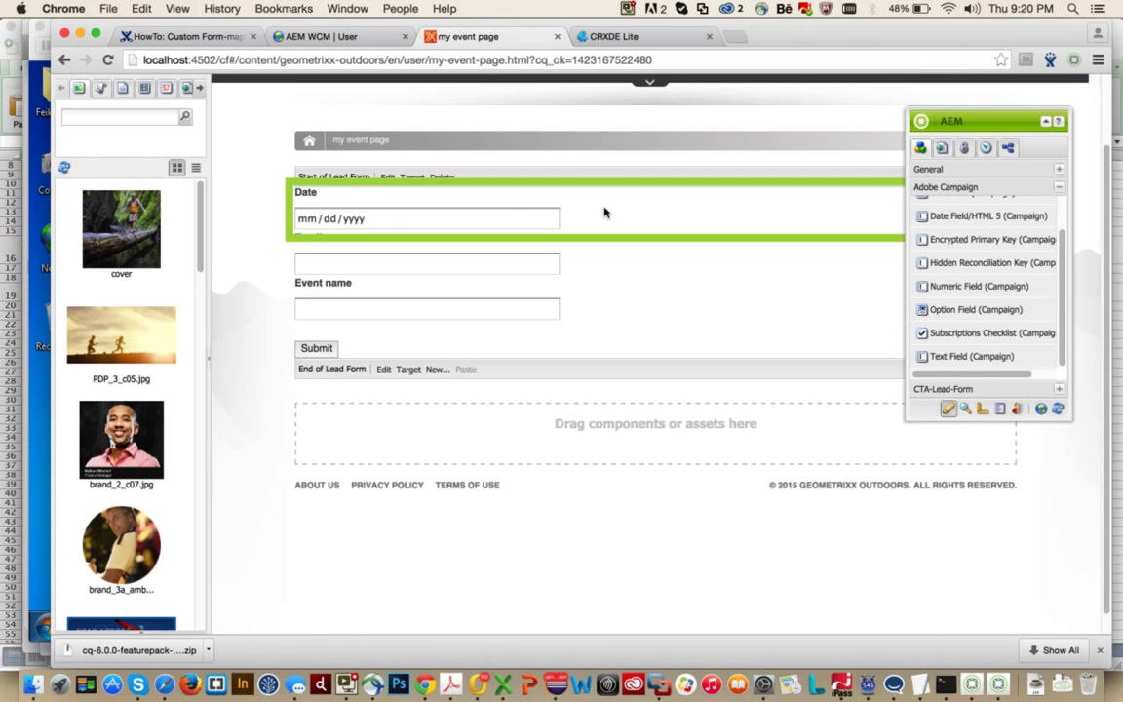
left_click_drag(593, 238, 596, 306)
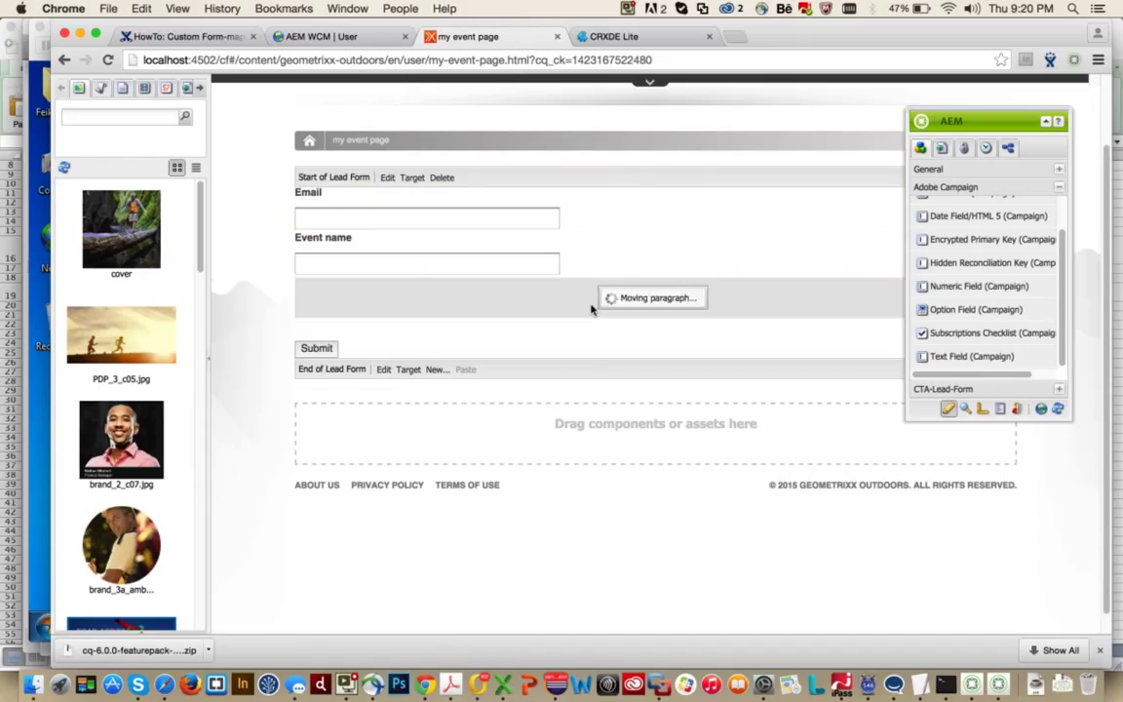
- Give the new date field the element name eventdate and the title Event date
double_click(592, 286)
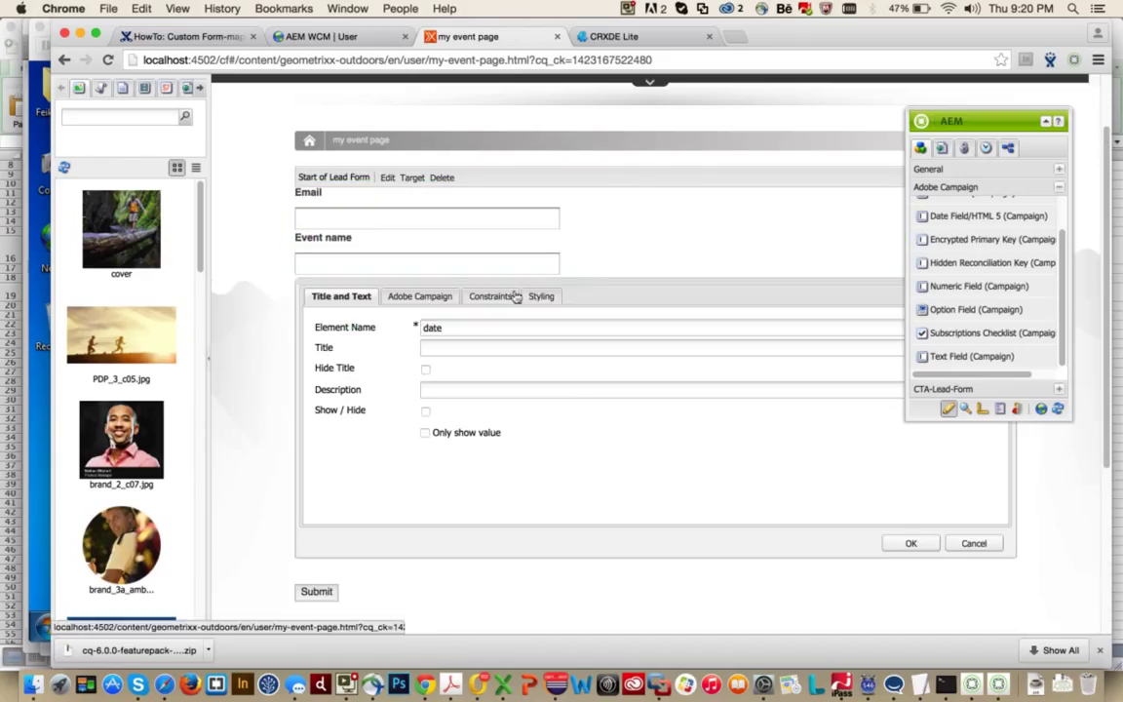
type("event")
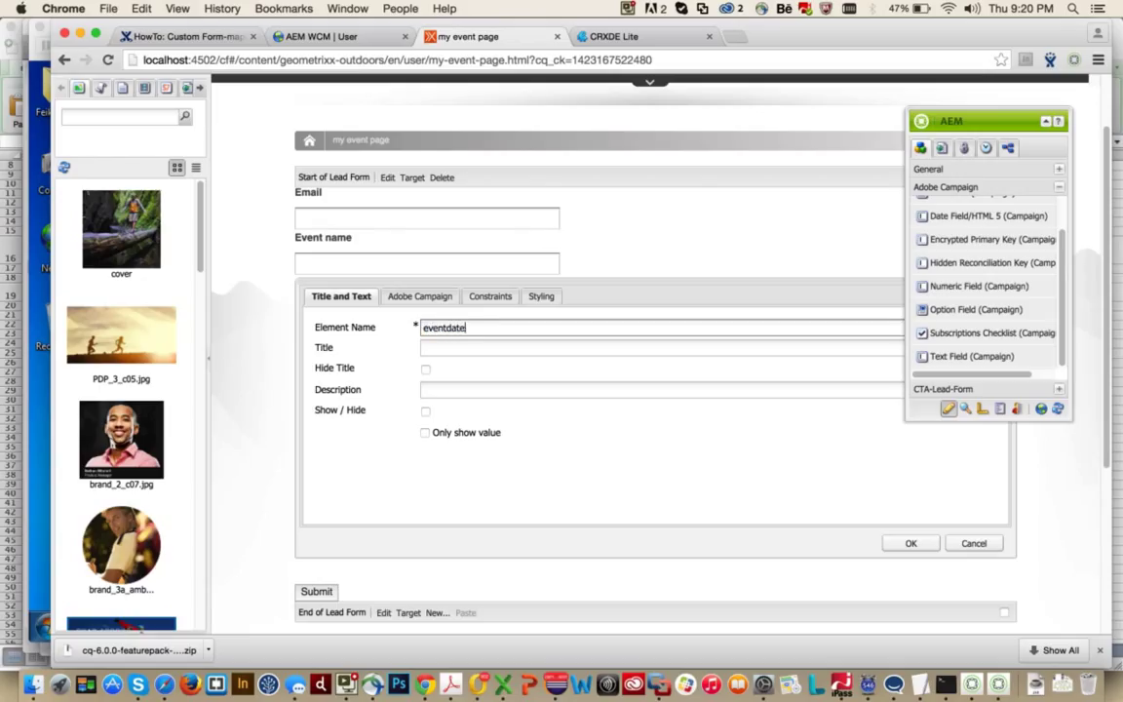
key("Tab")
type("E")
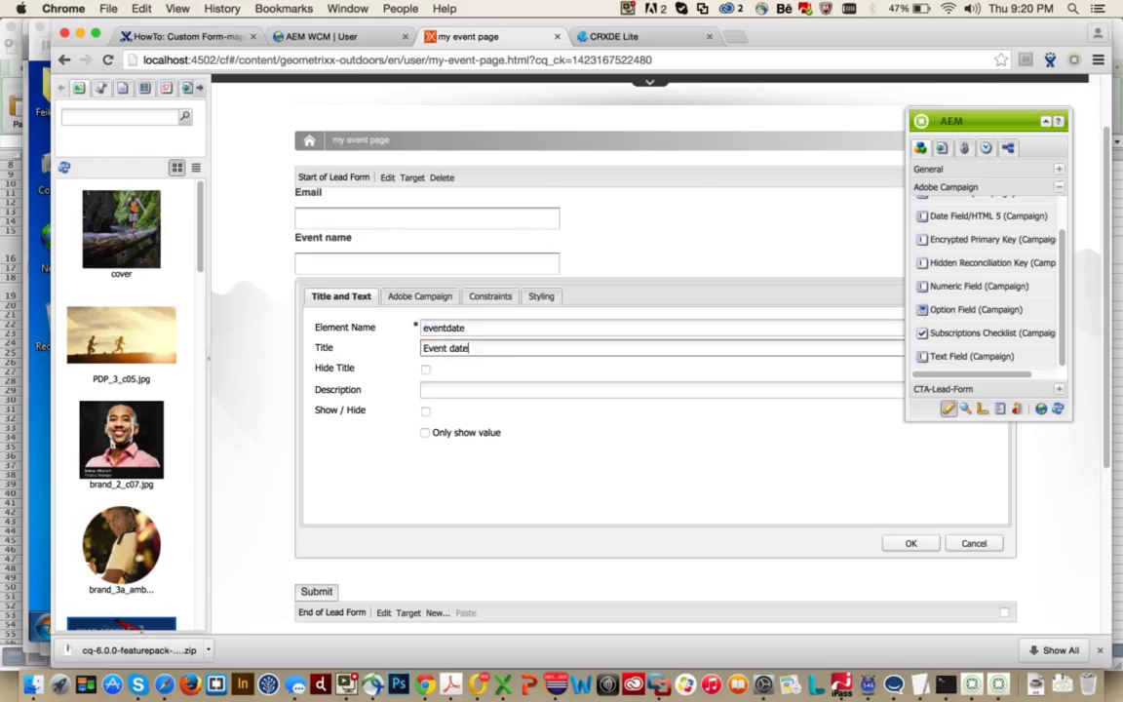
- Map the date field to the Event table's Event Date field and apply the settings
left_click(396, 294)
left_click(429, 327)
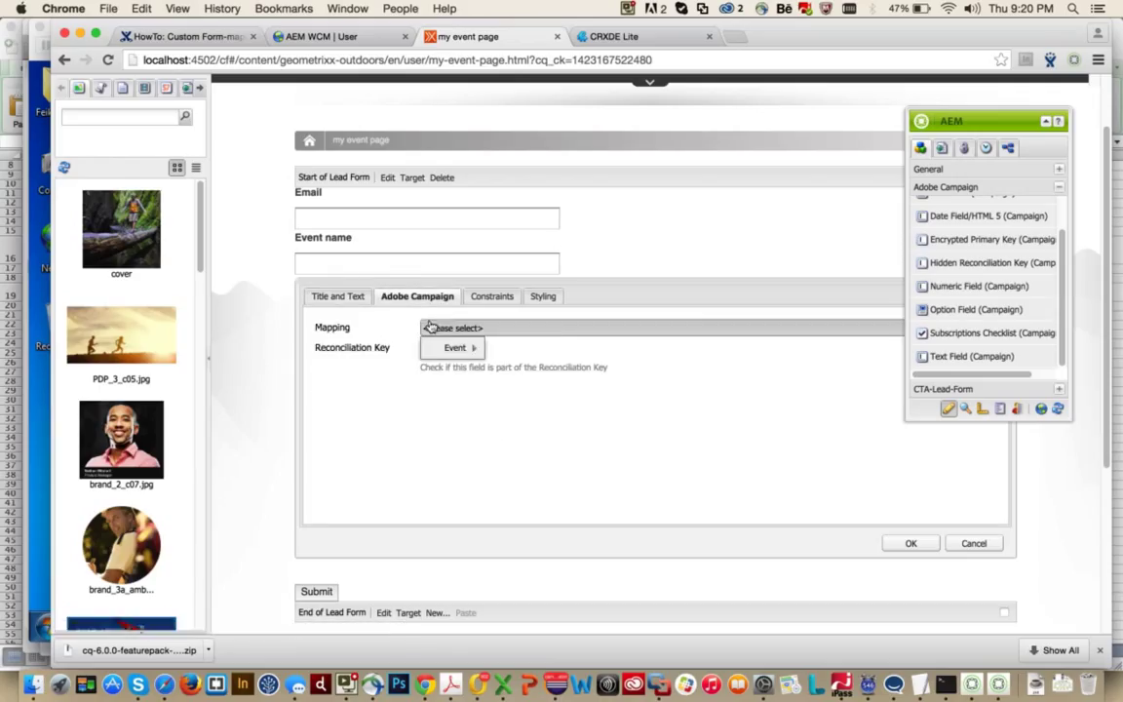
mouse_move(456, 348)
left_click(499, 349)
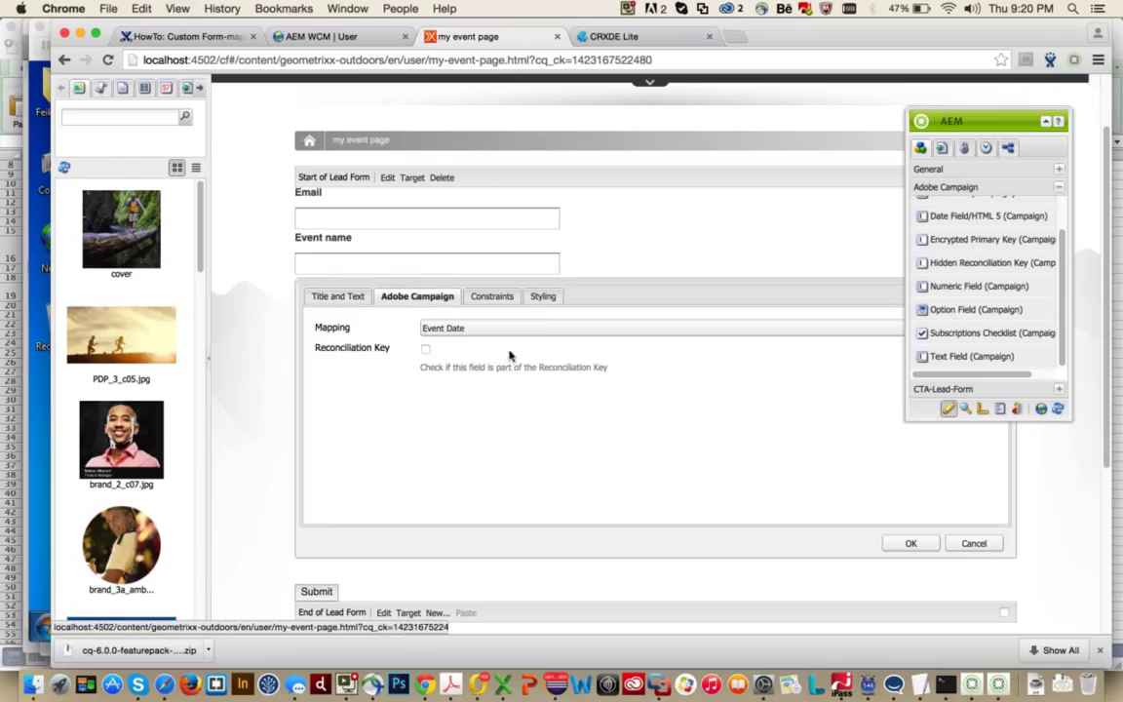
left_click(909, 543)
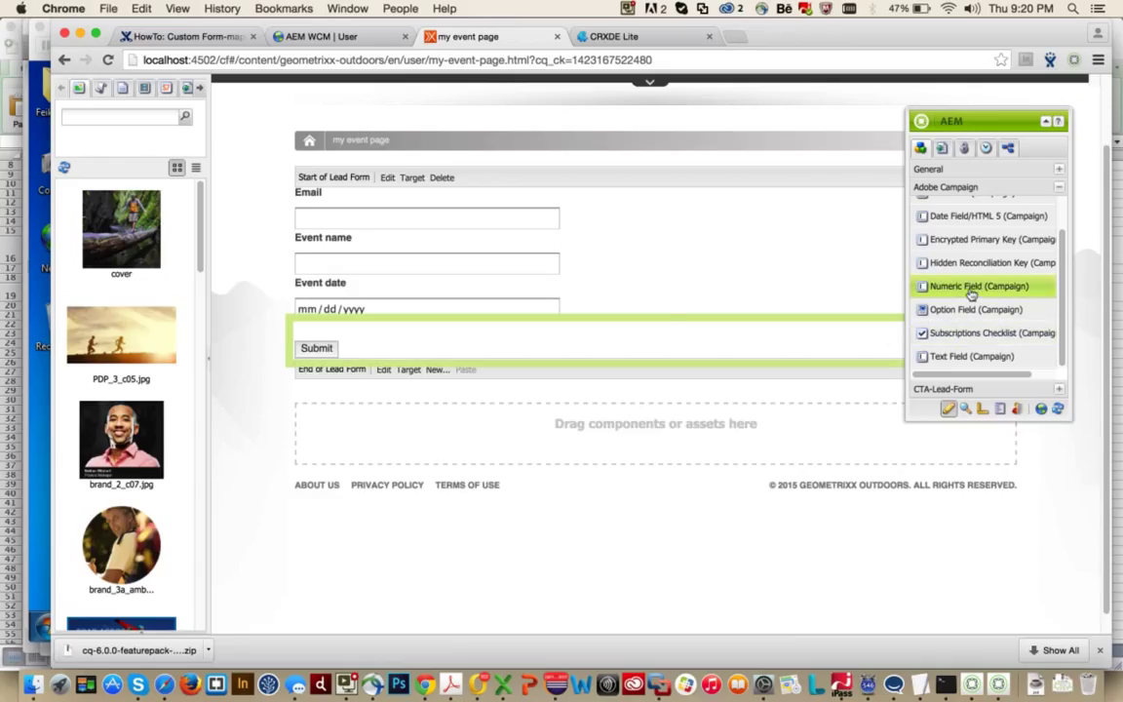
- Add a Numeric Field (Campaign) component above the Submit button with element name seats and title Seats
left_click_drag(968, 289, 623, 348)
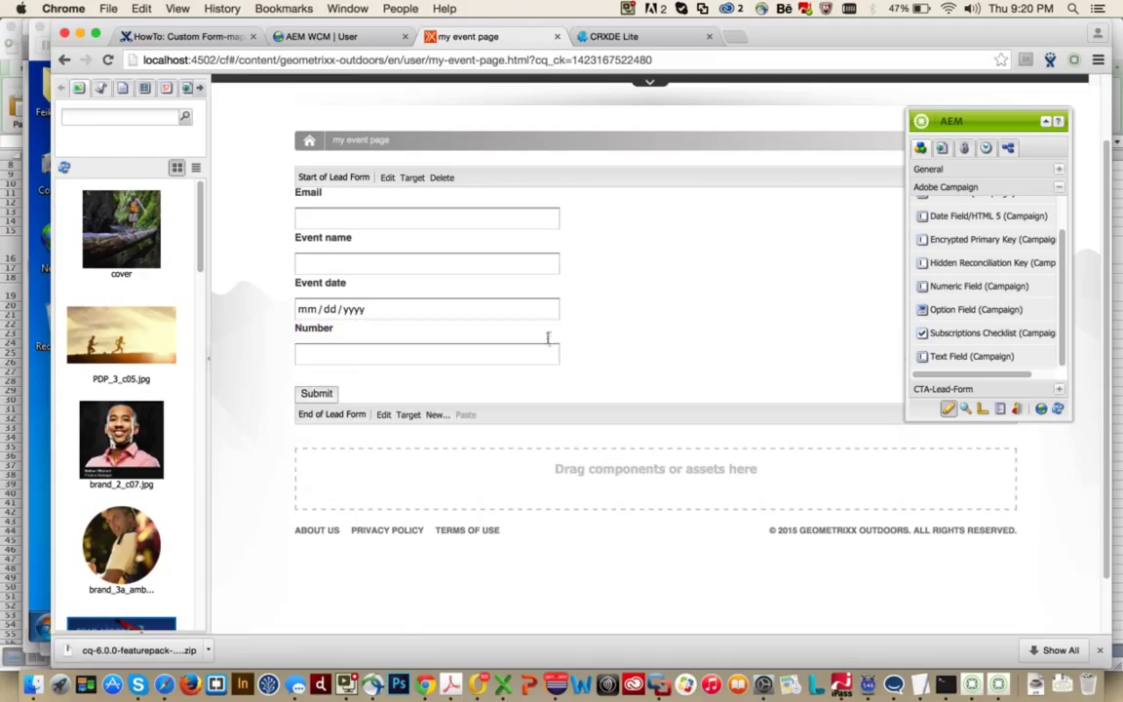
double_click(580, 337)
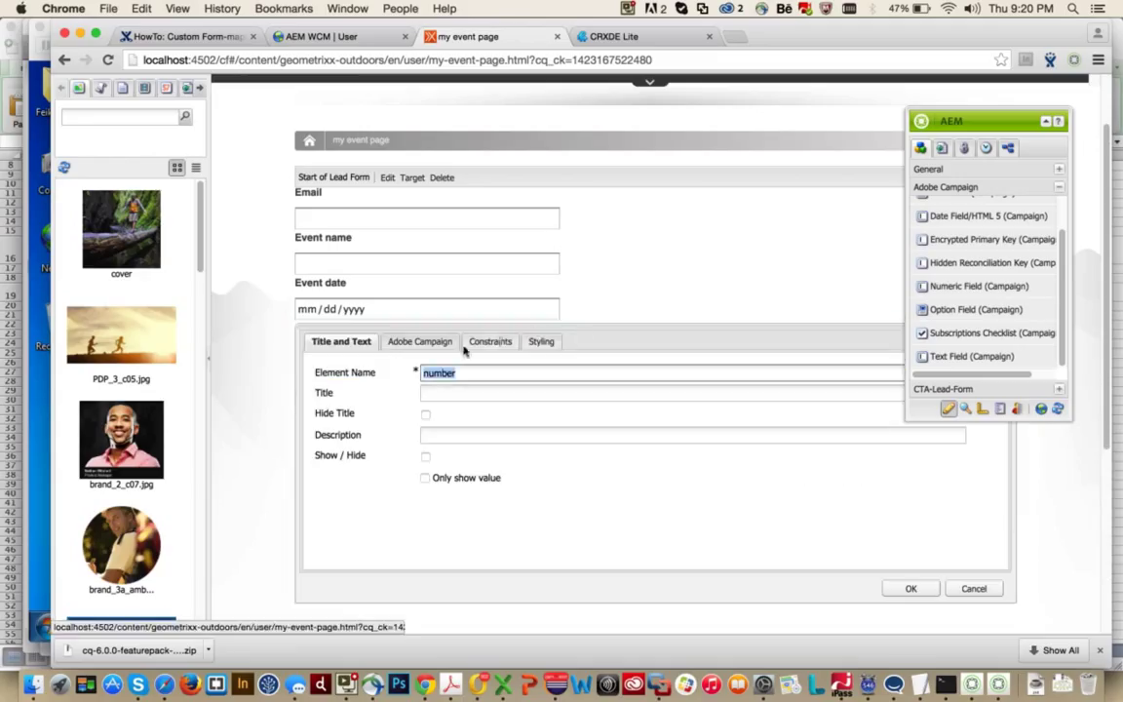
type("nu")
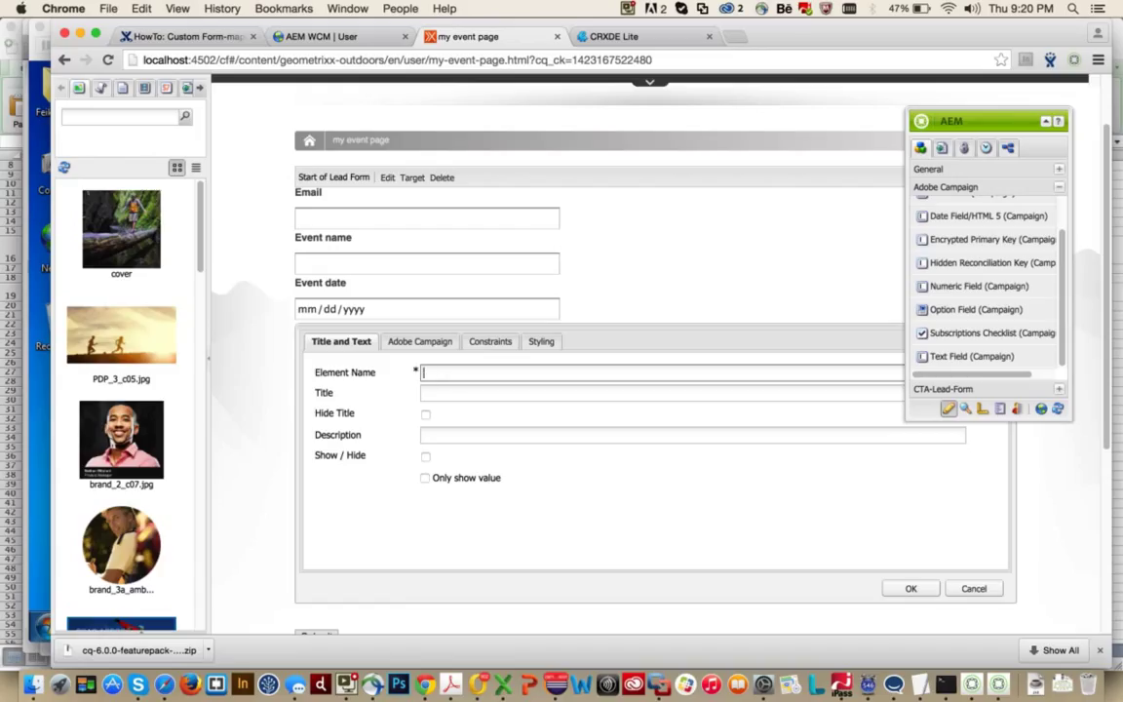
type("seats")
key("Tab")
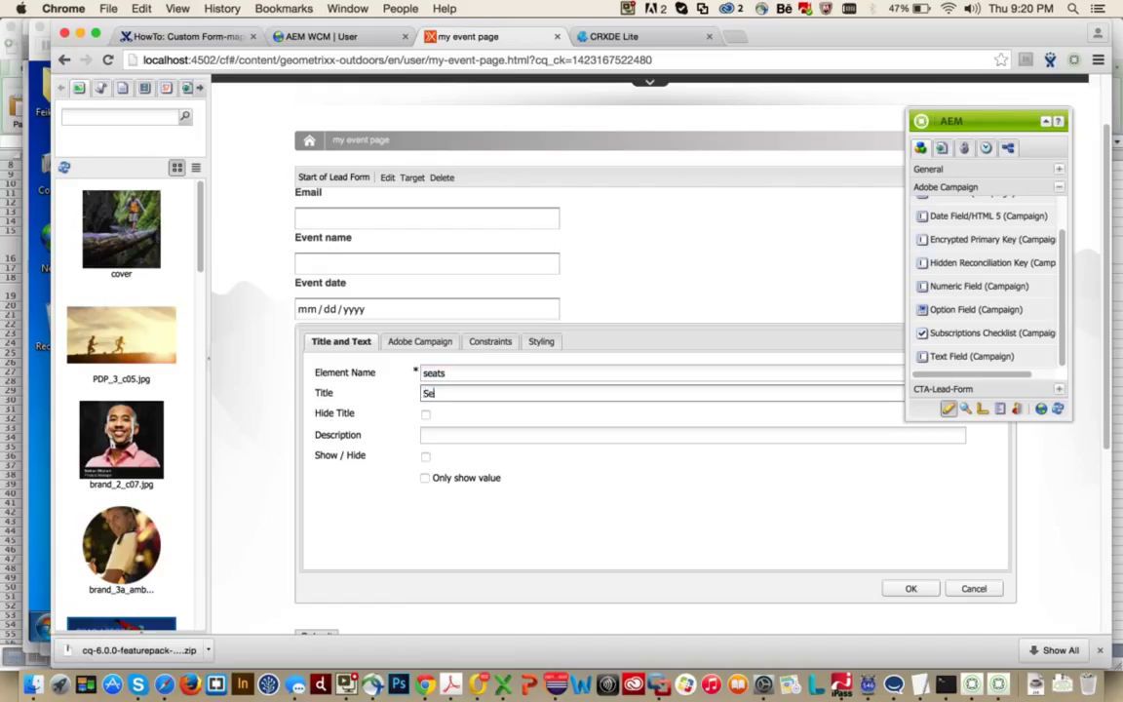
- Map the seats field to the Event table's Number of Seats field and apply the settings
left_click(420, 341)
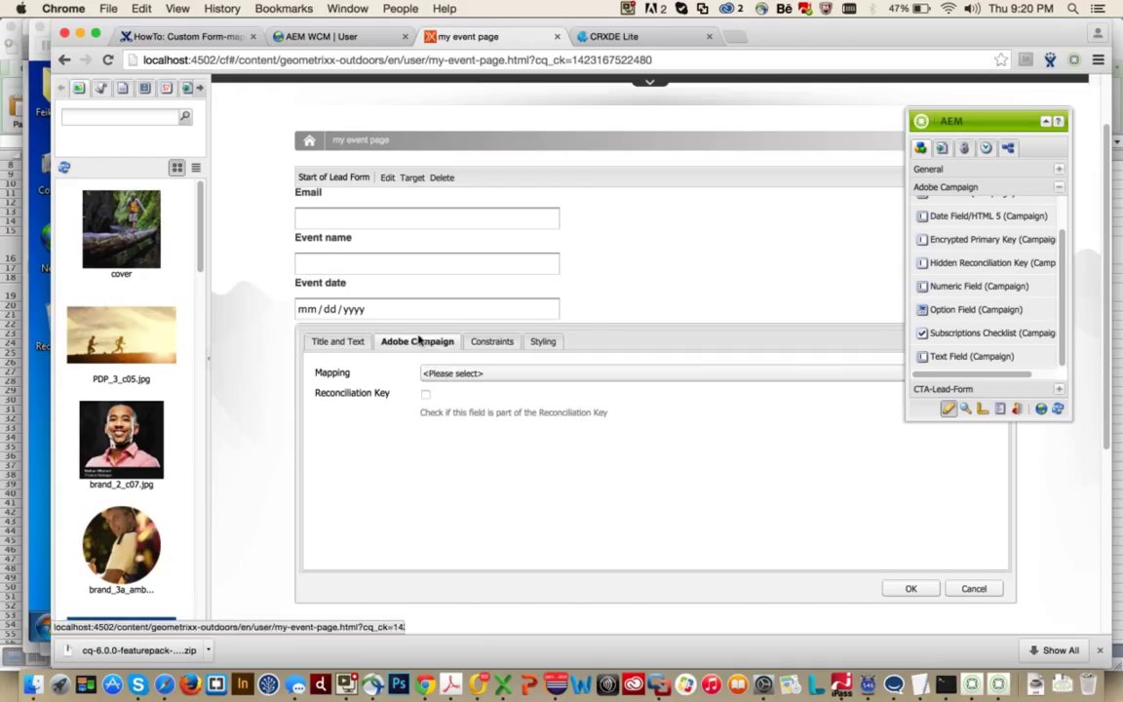
left_click(429, 372)
mouse_move(439, 390)
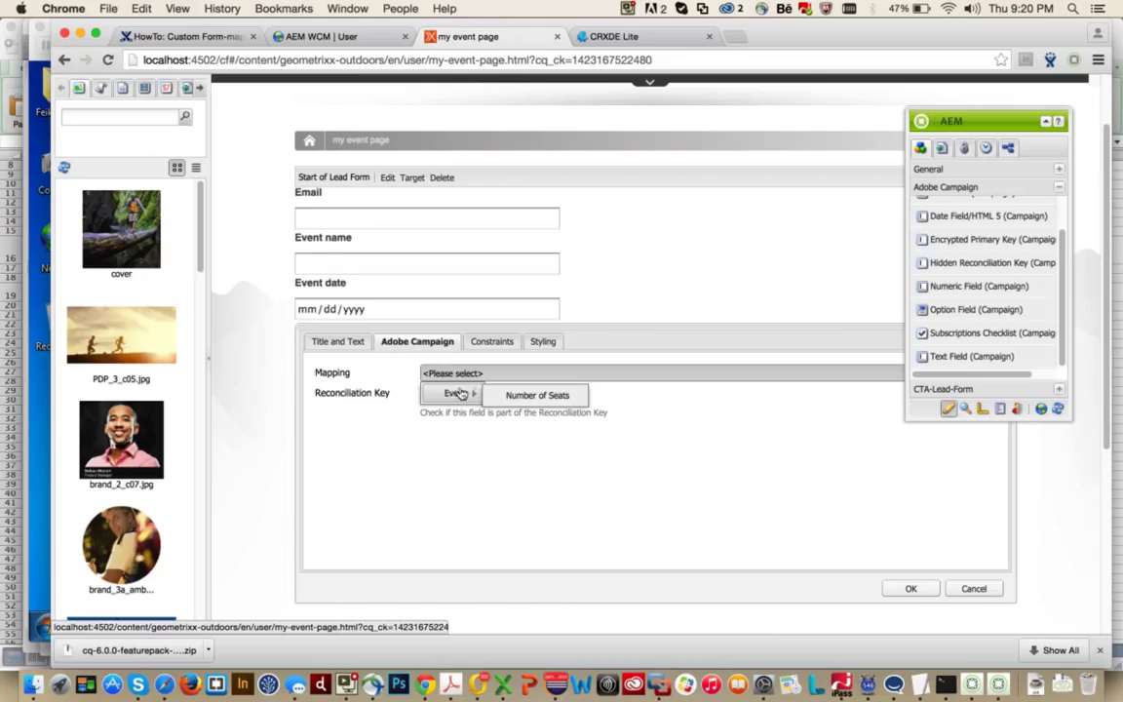
left_click(511, 395)
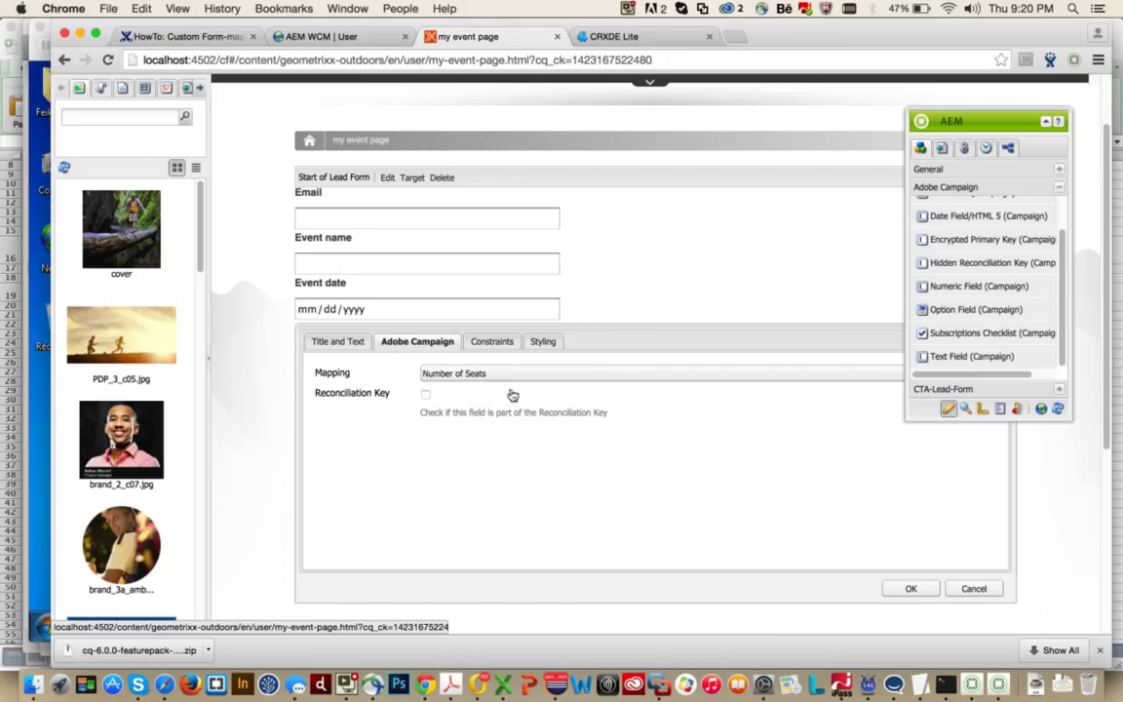
left_click(910, 588)
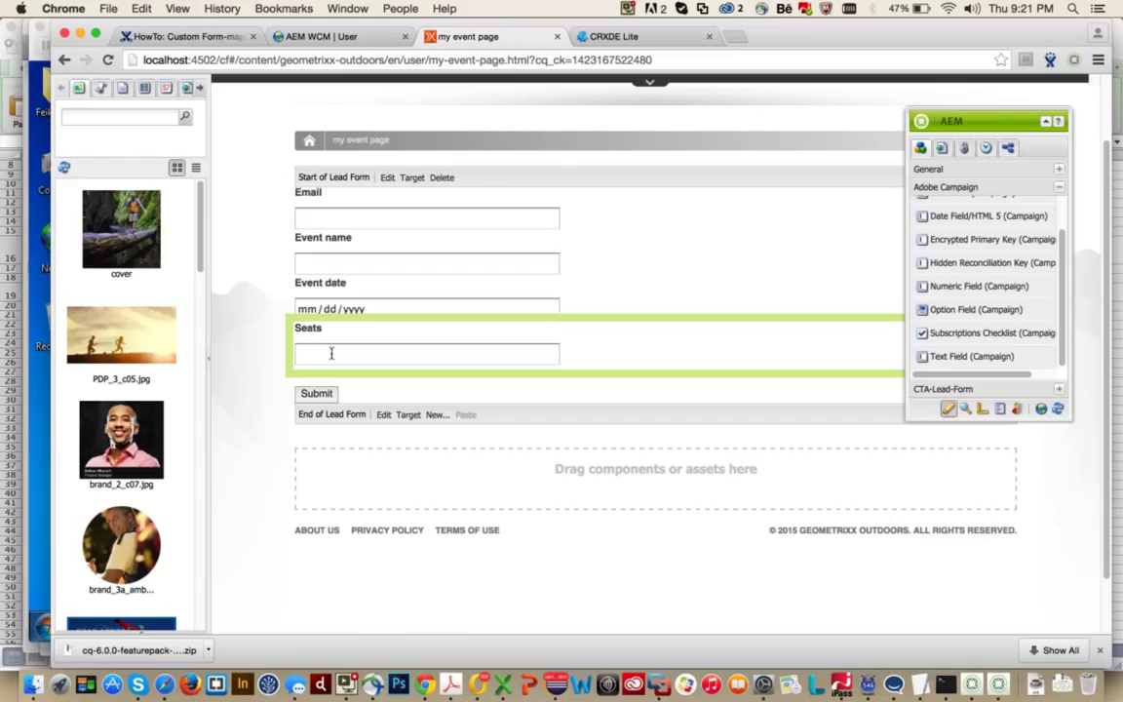
- In CRXDE Lite, refresh the repository tree, open the jcr:content node of my-event-page and select its acMapping property
left_click(622, 36)
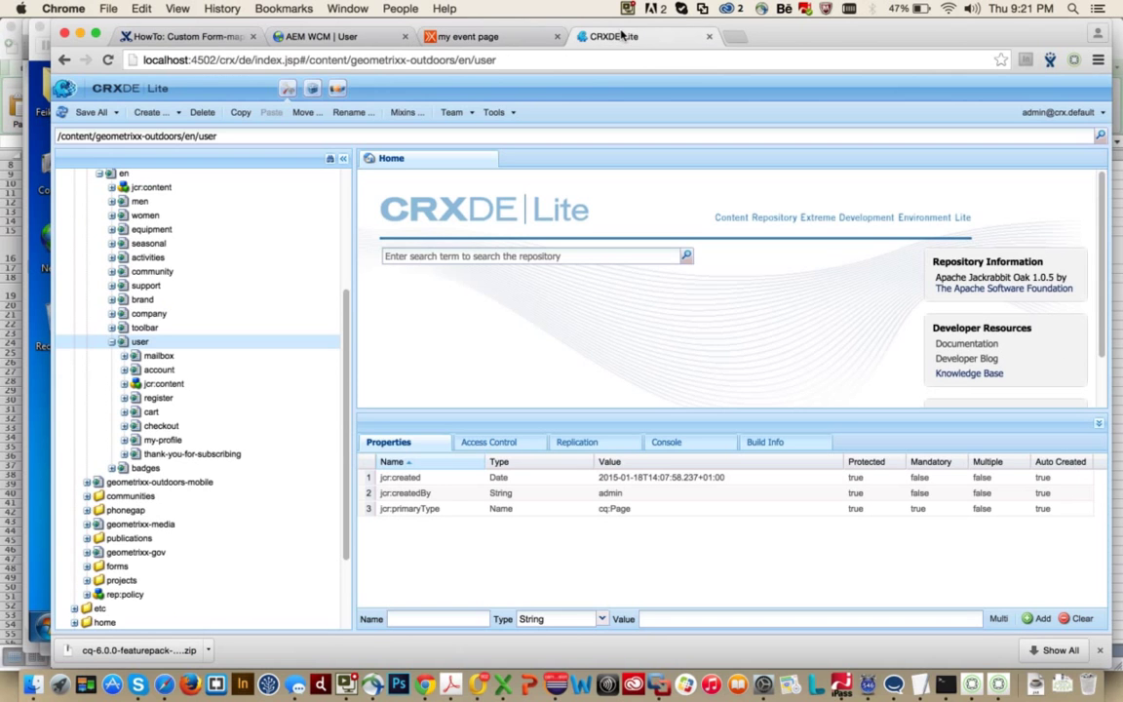
left_click(54, 112)
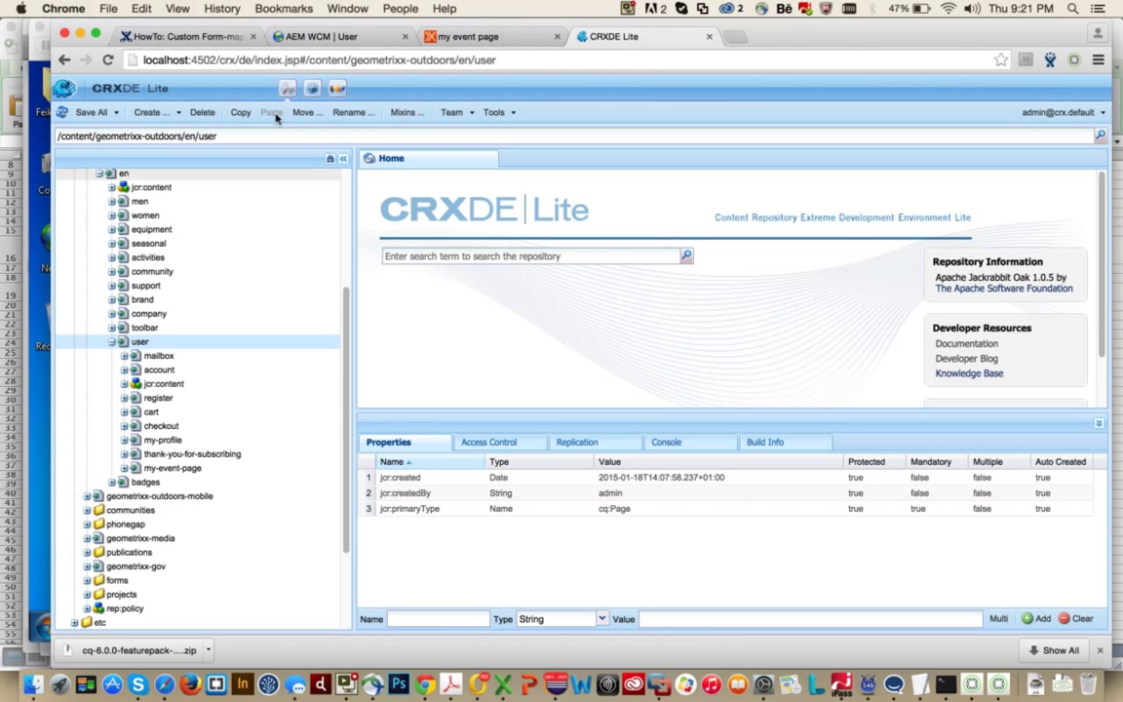
scroll(340, 289, "up", 10)
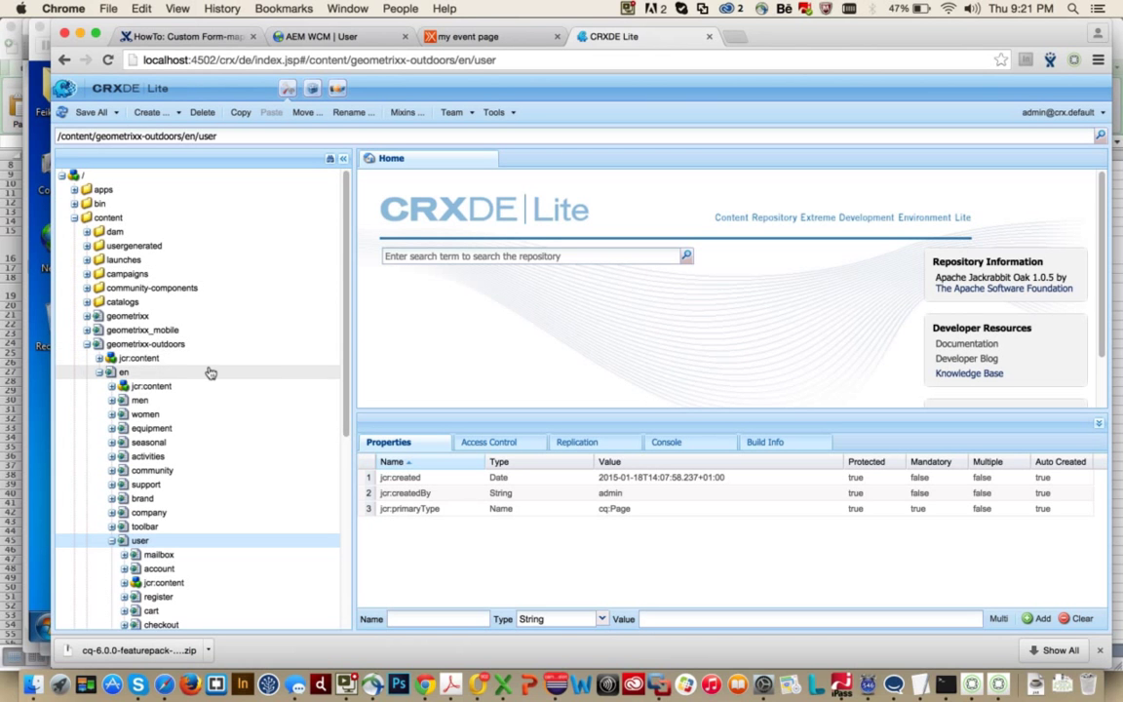
scroll(250, 393, "down", 5)
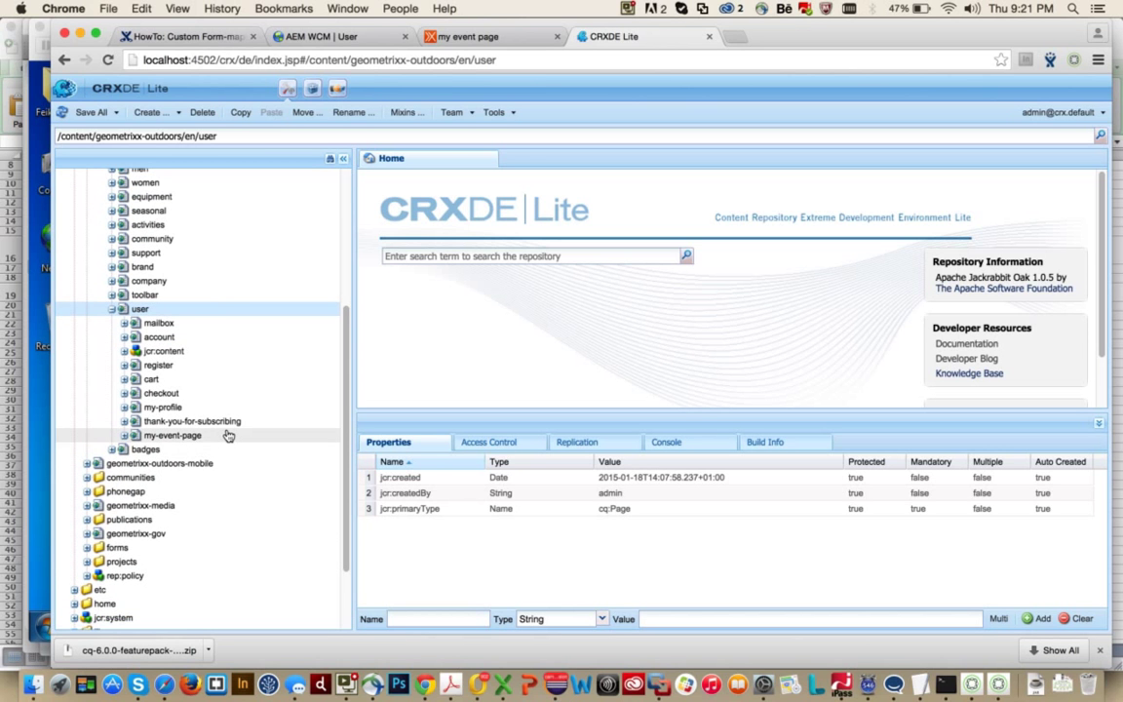
double_click(228, 435)
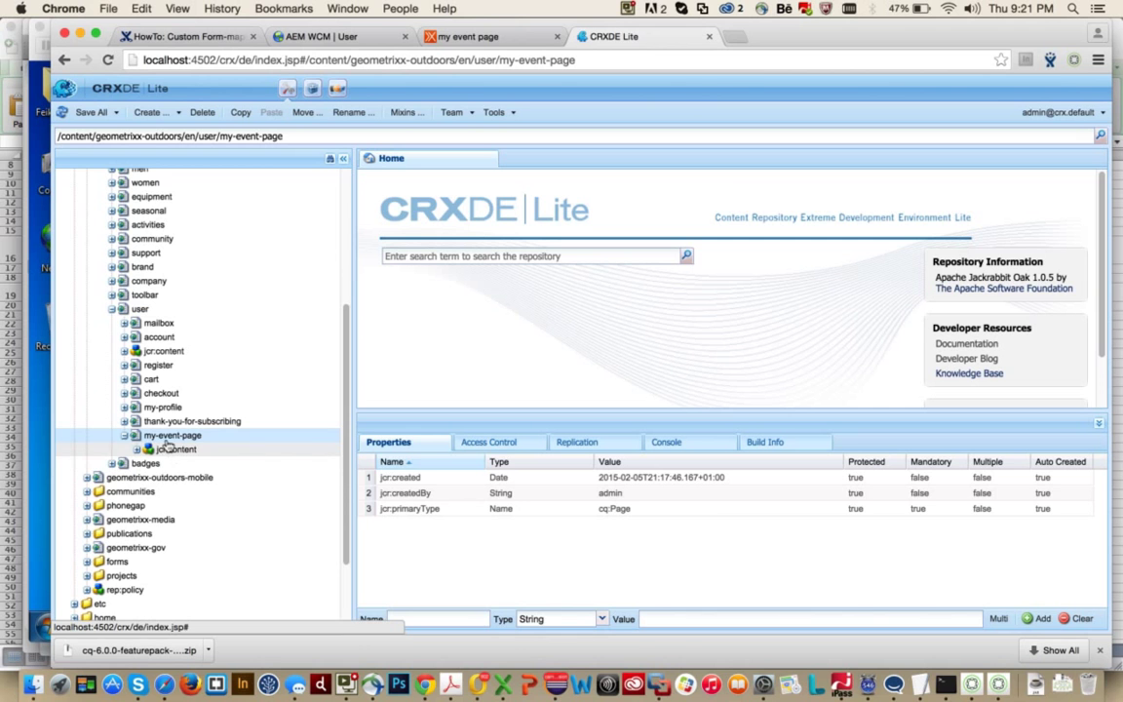
double_click(173, 449)
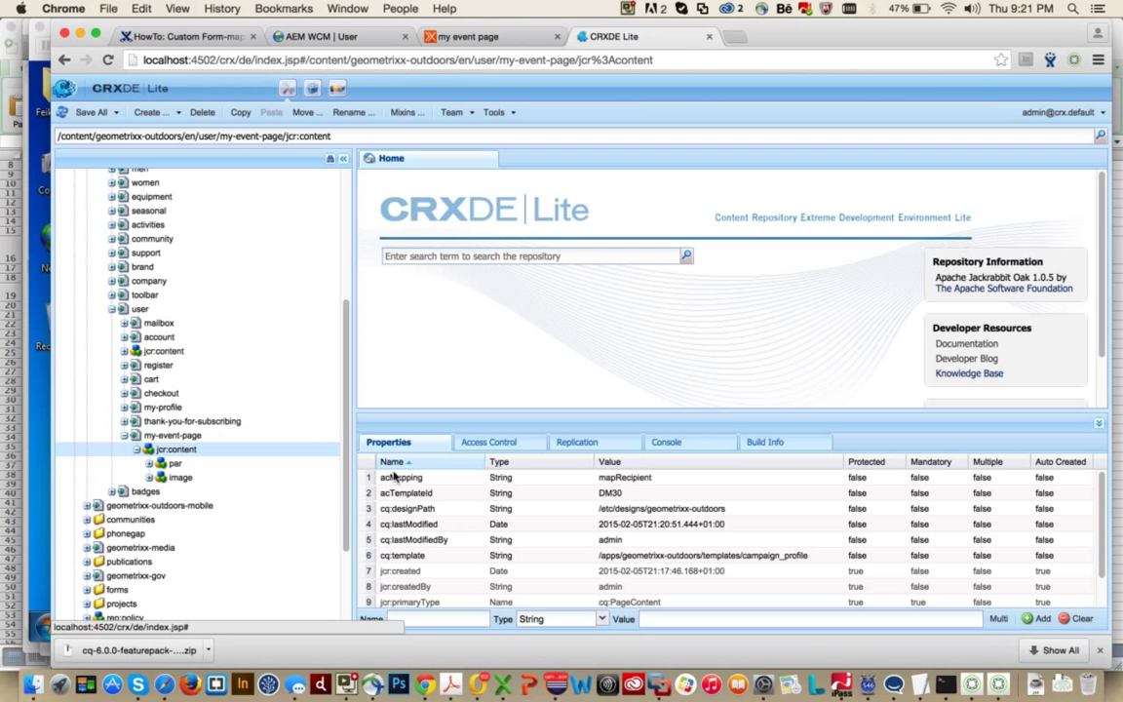
left_click(616, 477)
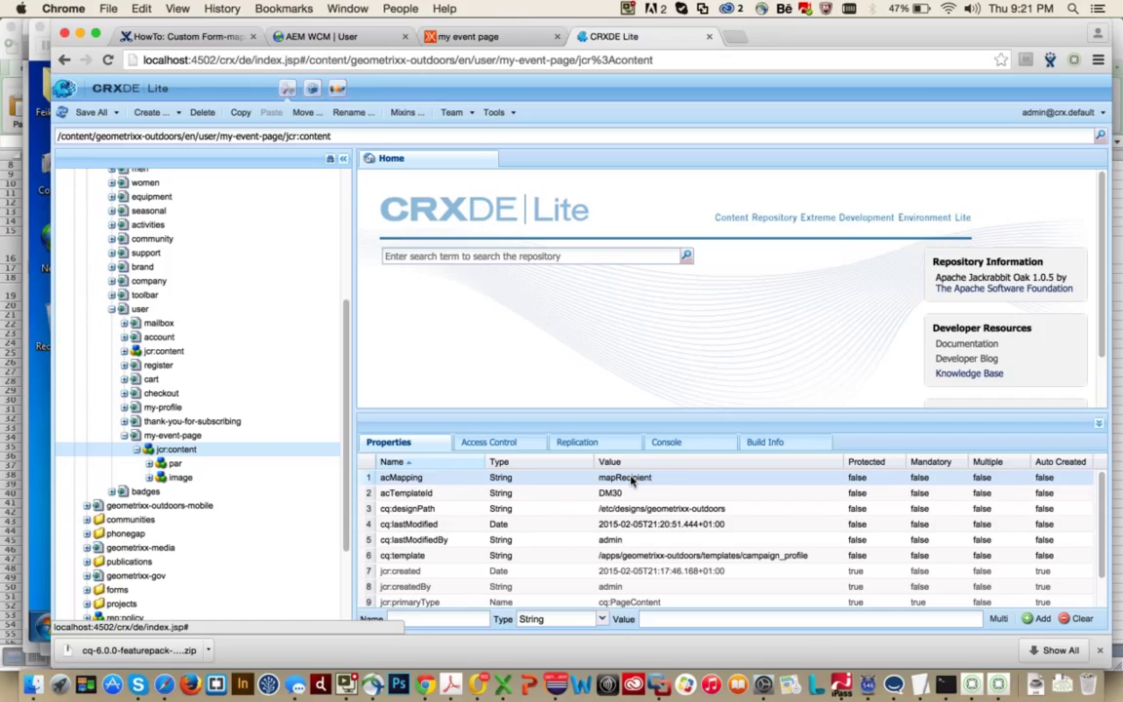
- Switch to the Adobe Campaign client console and open the eventMapping target mapping to check its internal name
key("super+Tab")
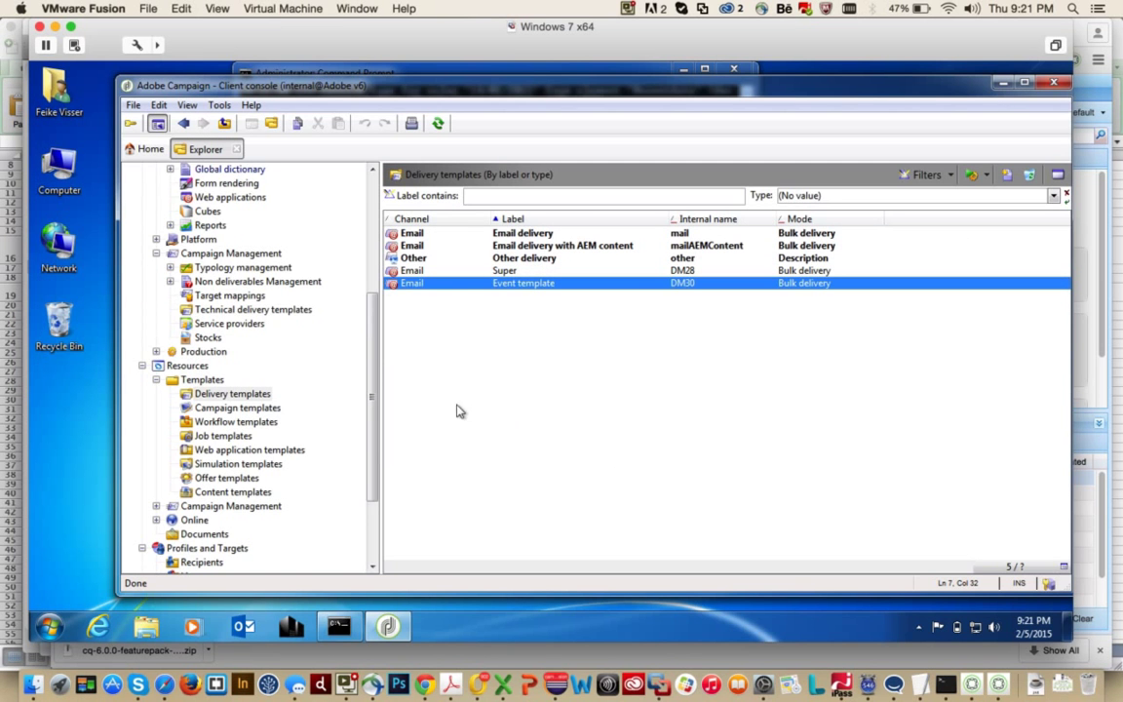
left_click_drag(376, 401, 376, 368)
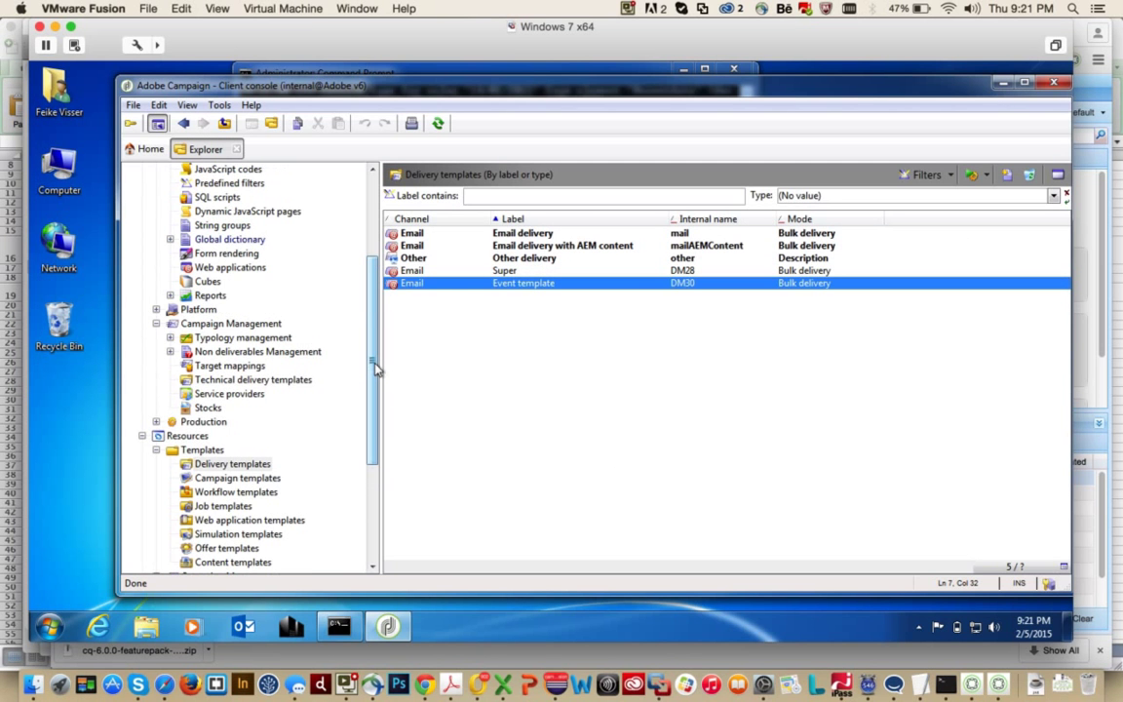
left_click(243, 365)
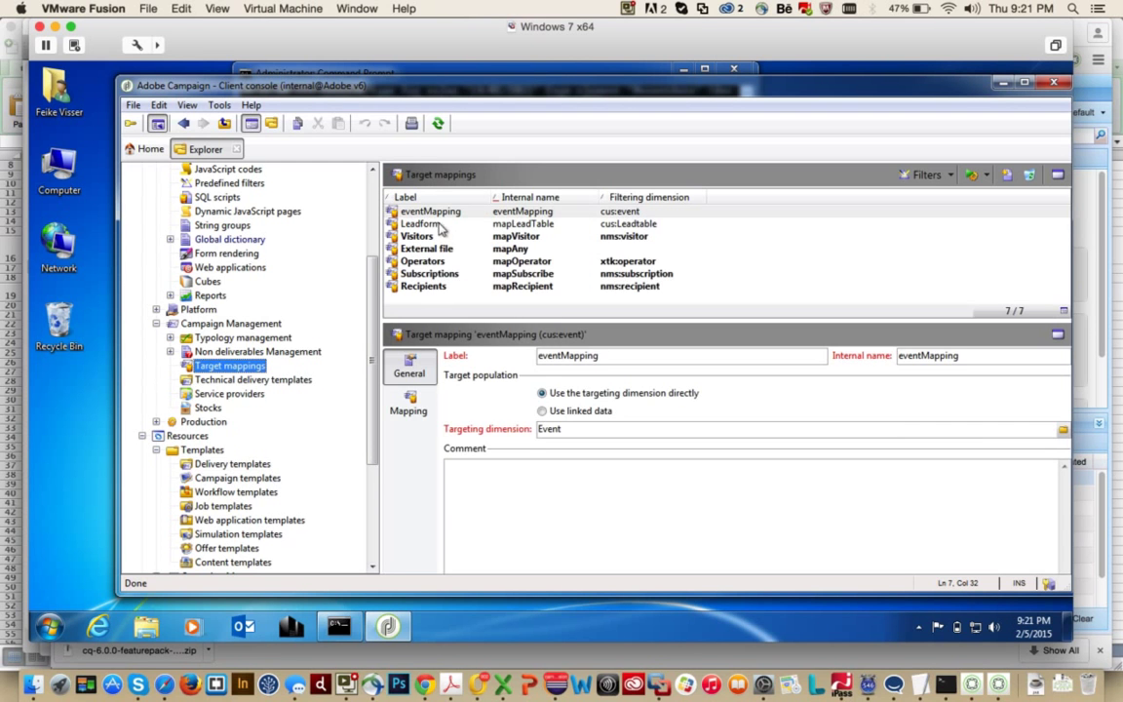
double_click(438, 219)
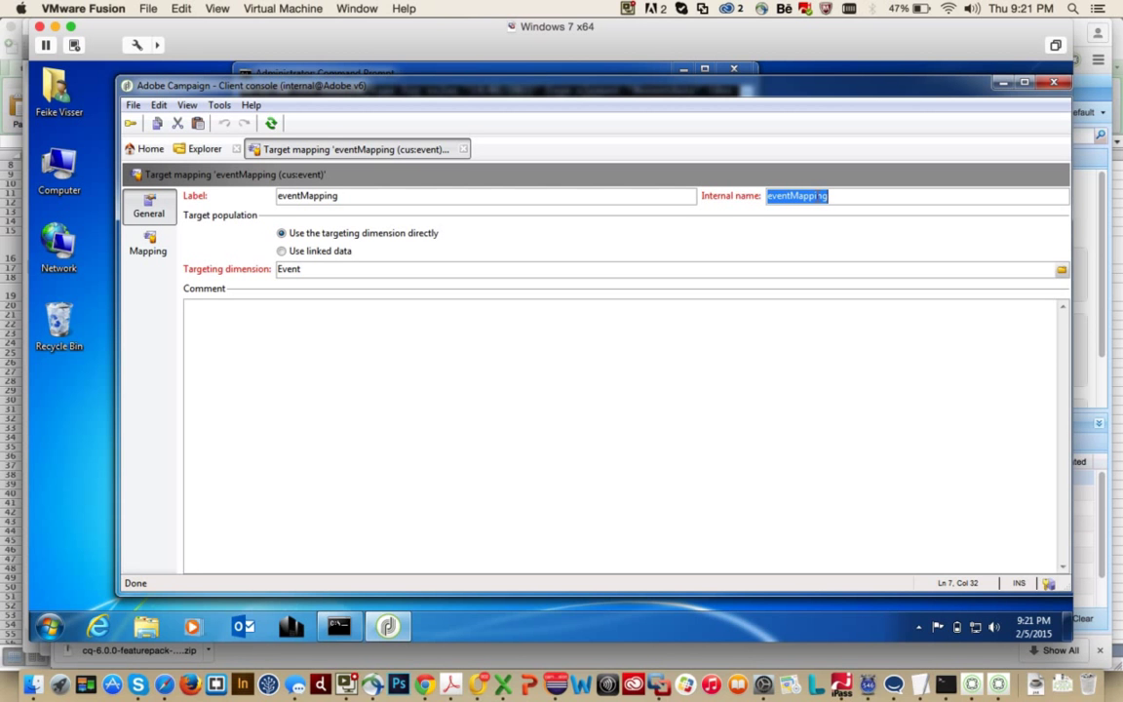
- Switch back to CRXDE Lite, set the acMapping property of my-event-page's jcr:content node to eventMapping and save all changes
key("super+Tab")
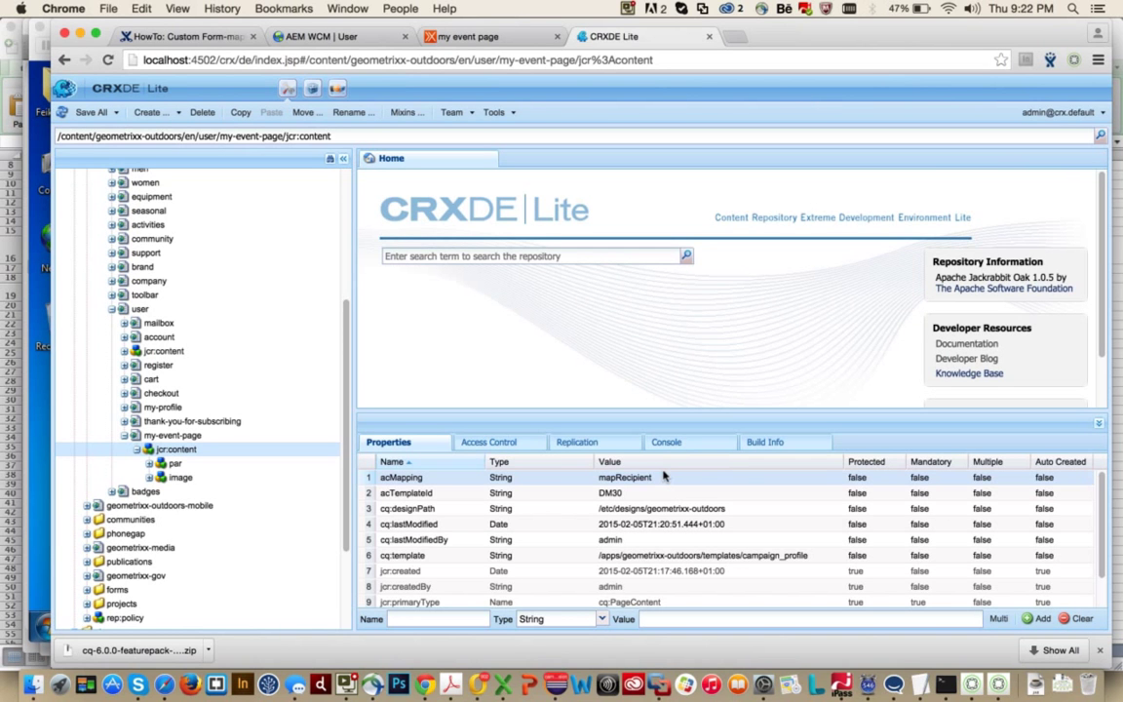
double_click(663, 476)
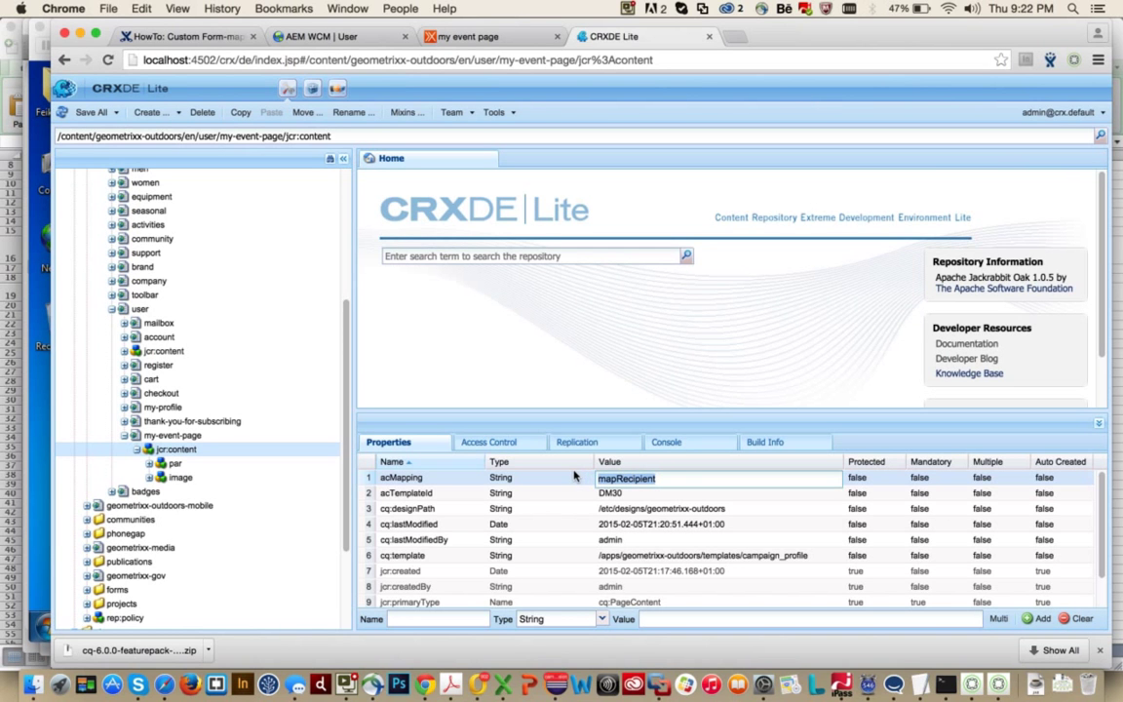
type("eventMapping")
left_click(558, 491)
left_click(92, 113)
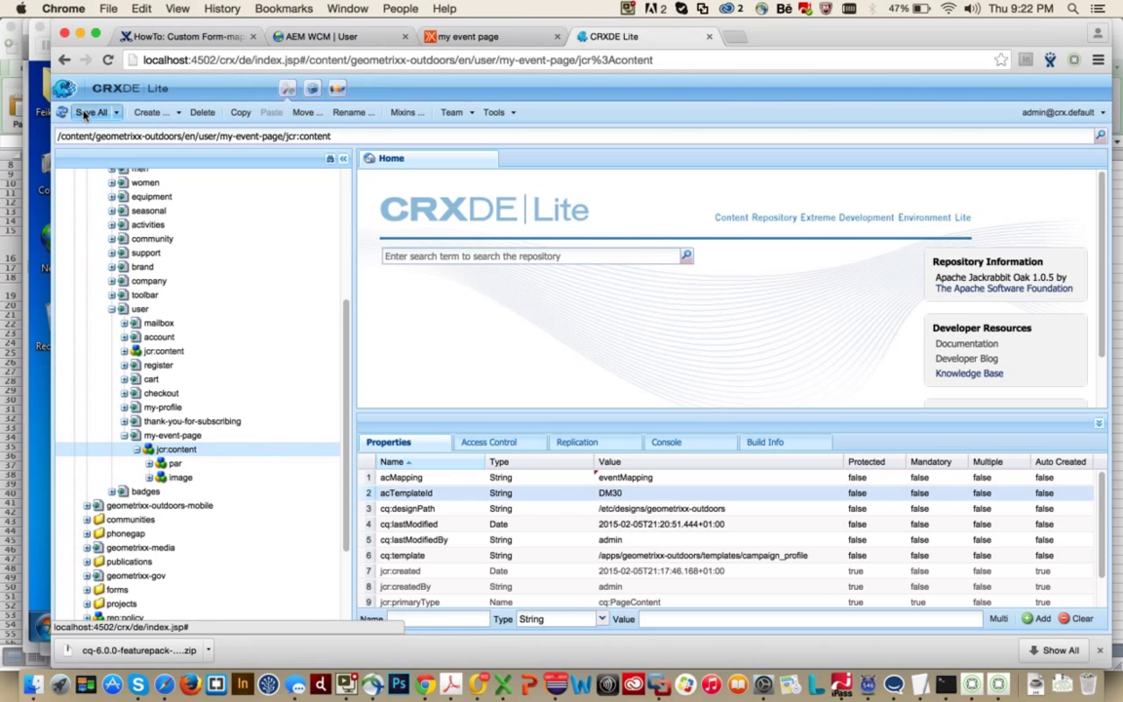
scroll(312, 283, "down", 3)
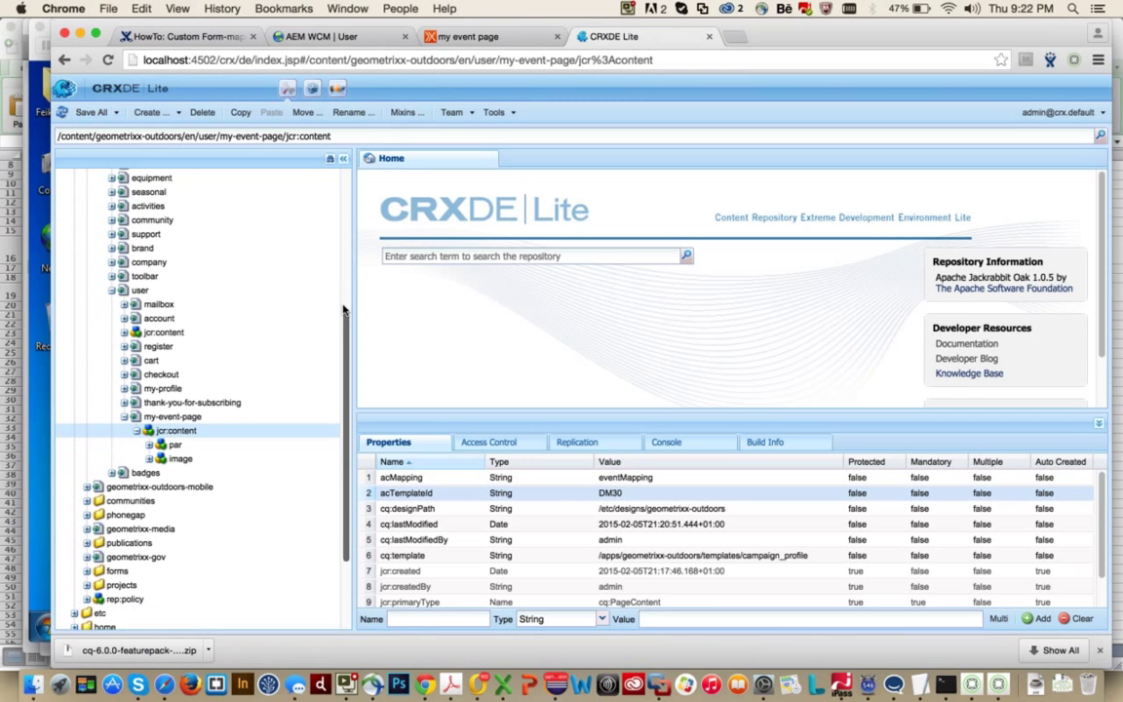
- Preview my event page, fill in the contact's e-mail and enter Campaign training as the event name
left_click(476, 39)
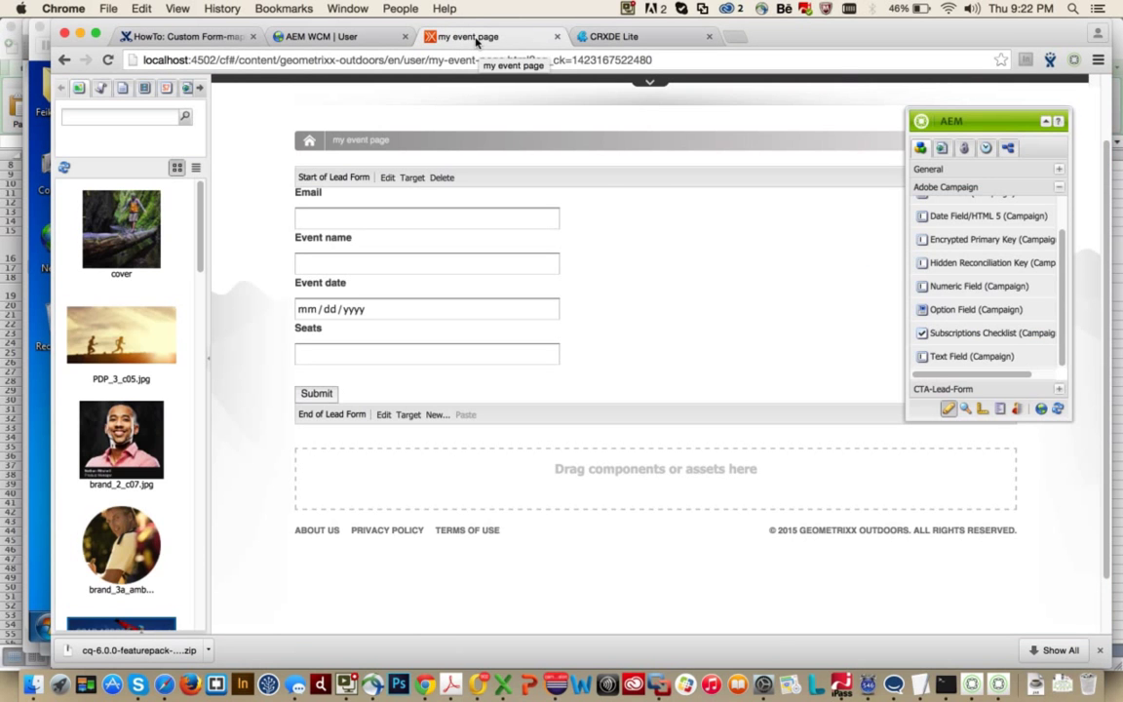
left_click(960, 409)
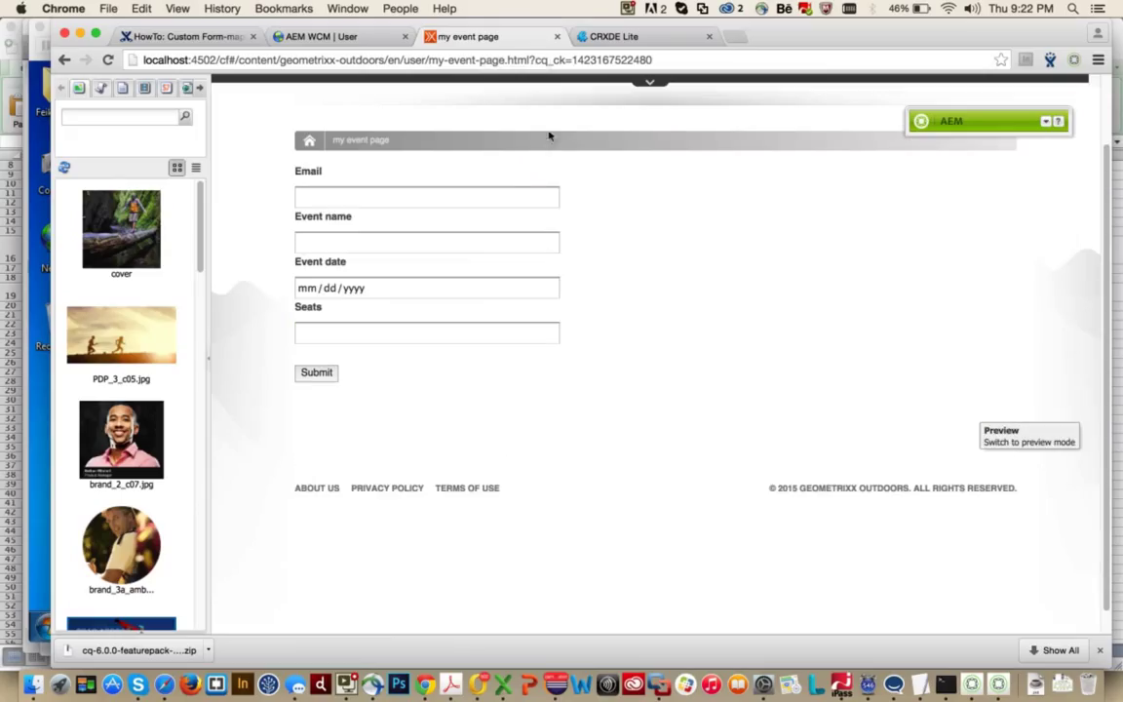
left_click(507, 189)
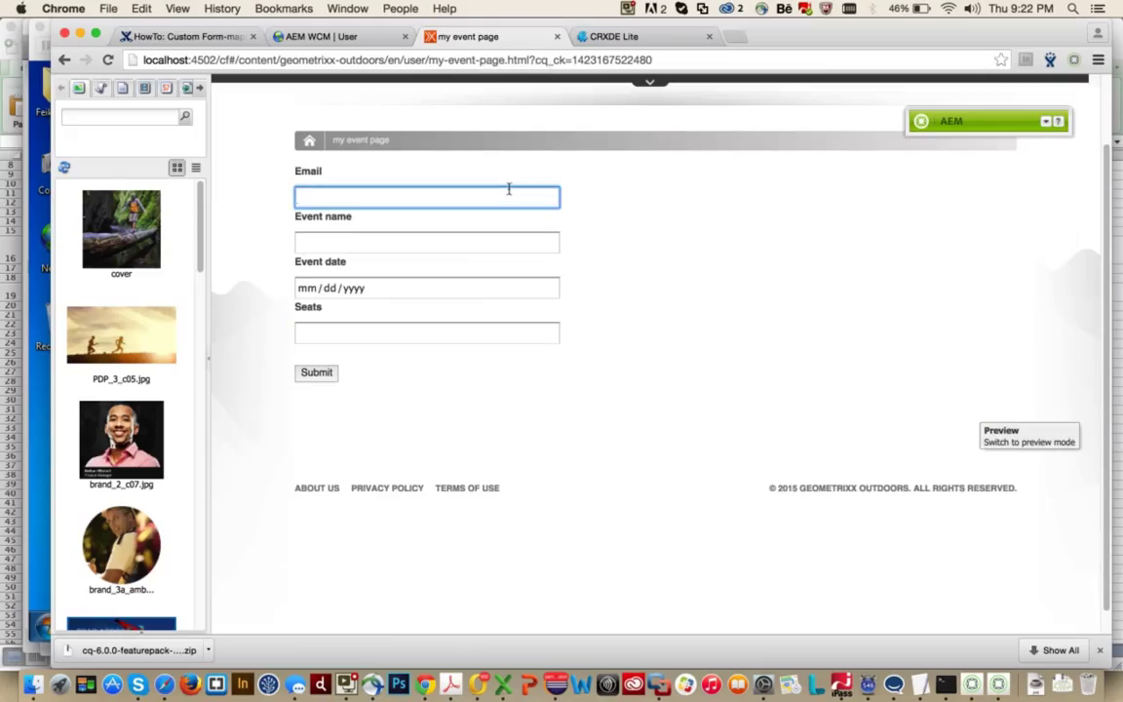
type("fvi")
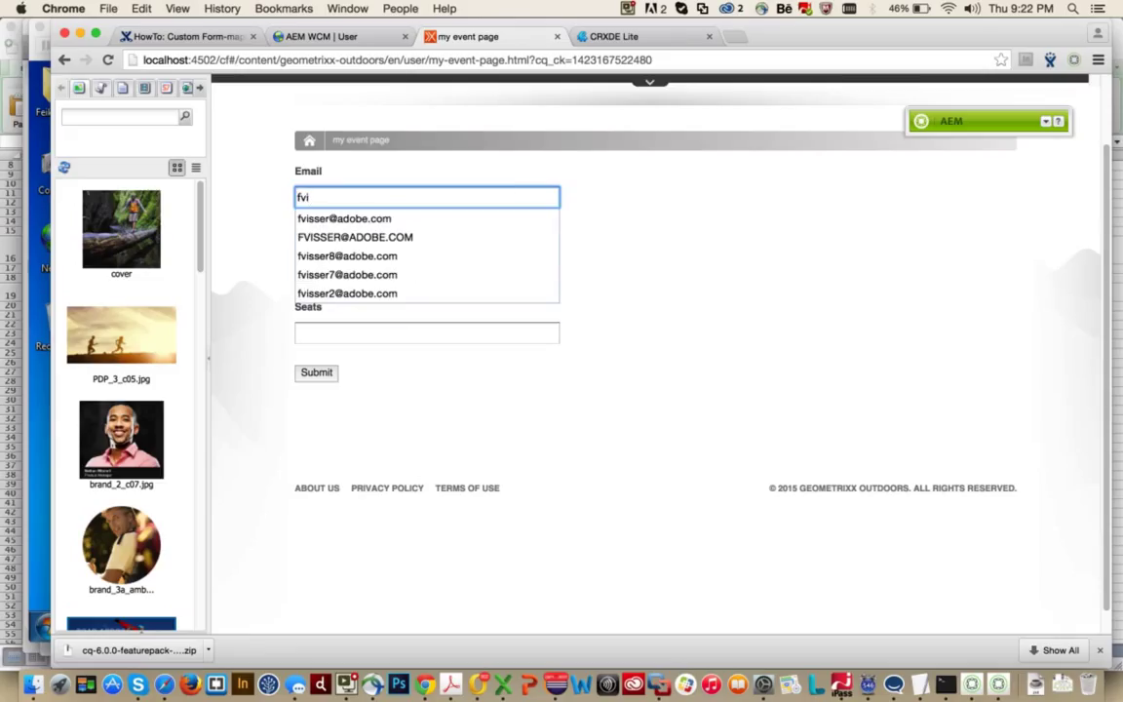
key("Down")
key("Tab")
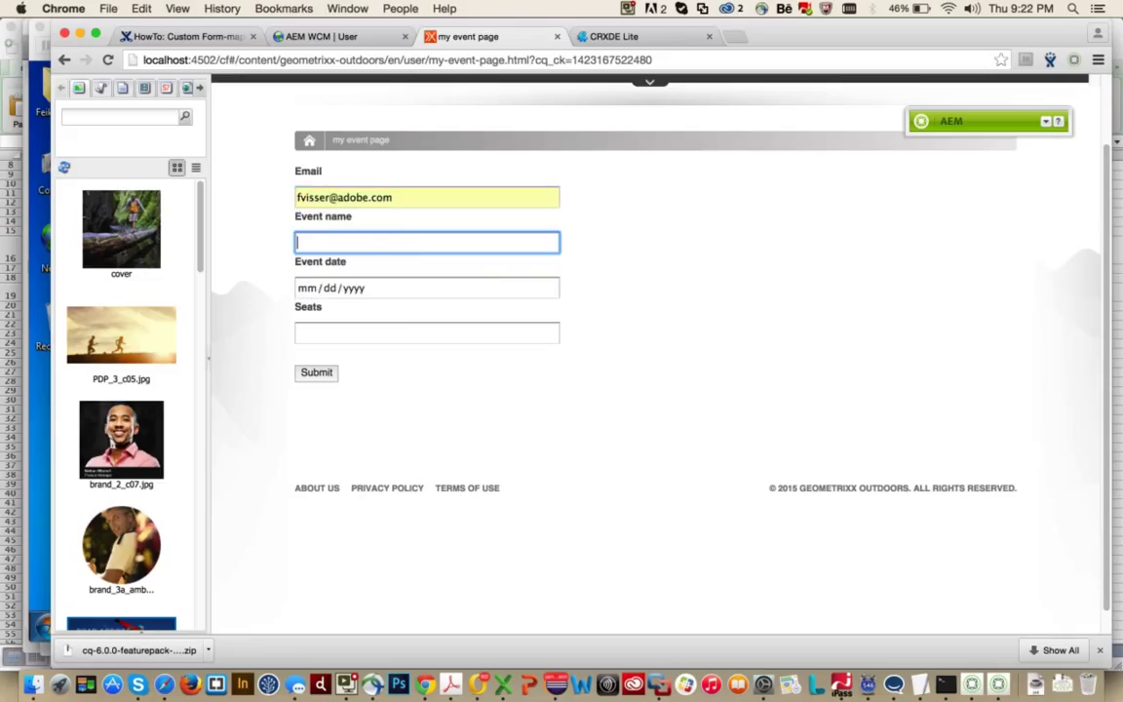
type("Campaign training")
- Set the event date to 02/14/2015 and the seats to 2, and try to submit the form
left_click(302, 290)
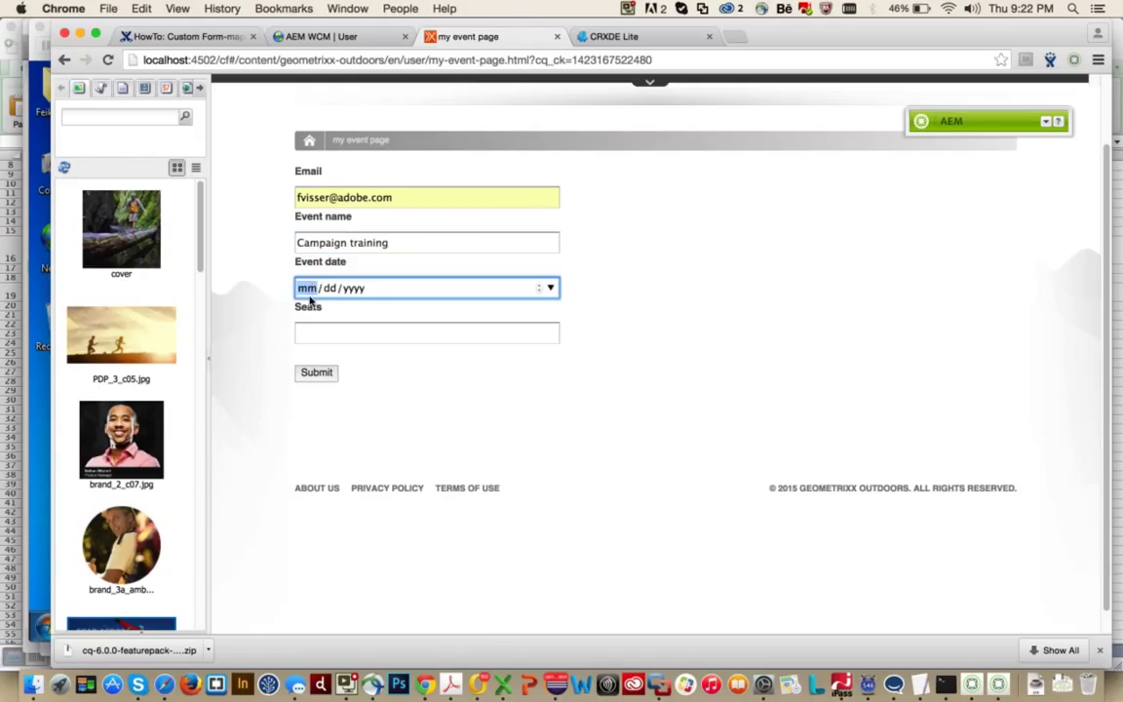
type("02/")
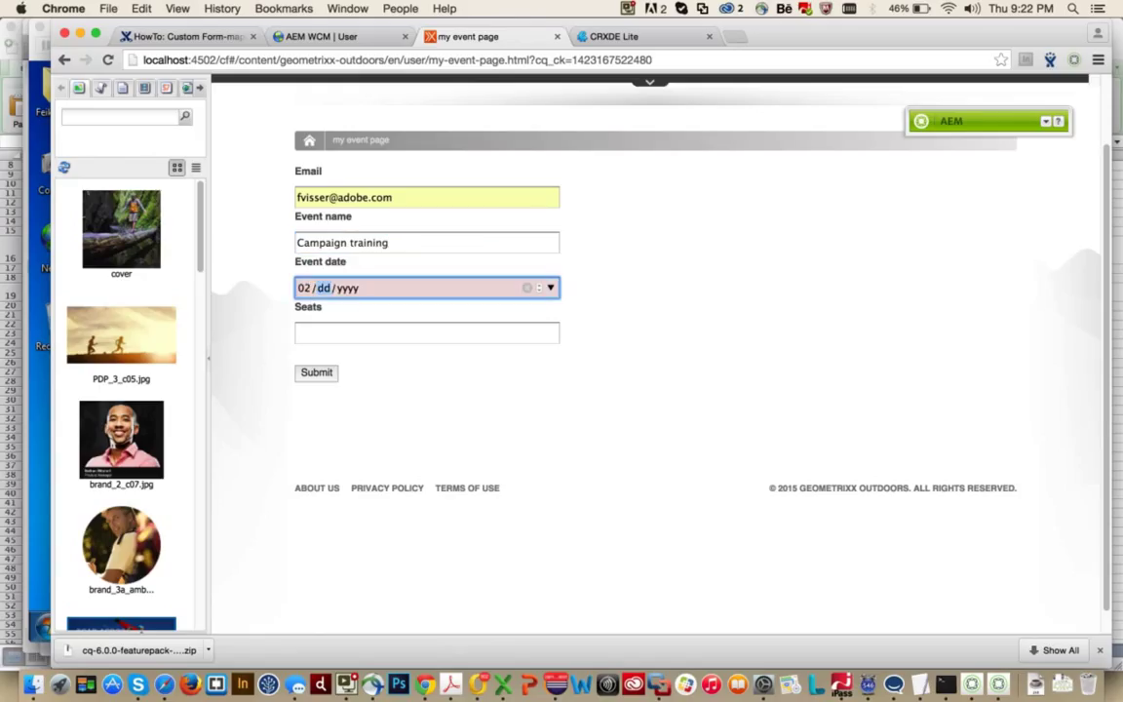
type("14/2015")
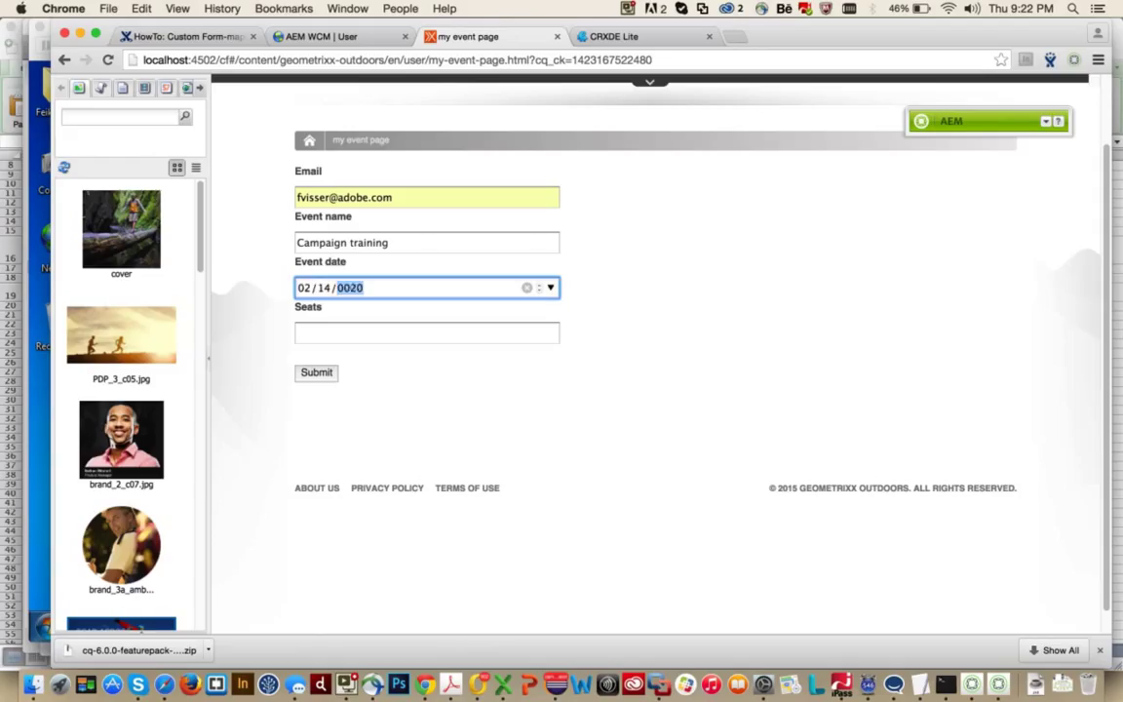
left_click(333, 331)
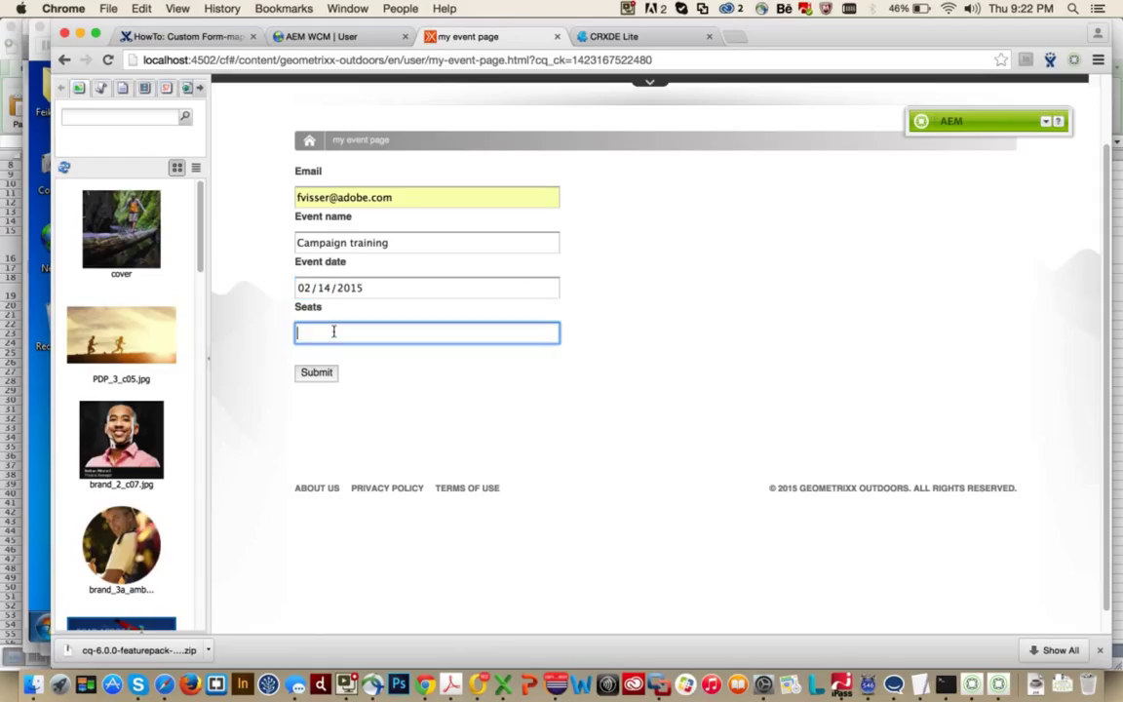
left_click(308, 370)
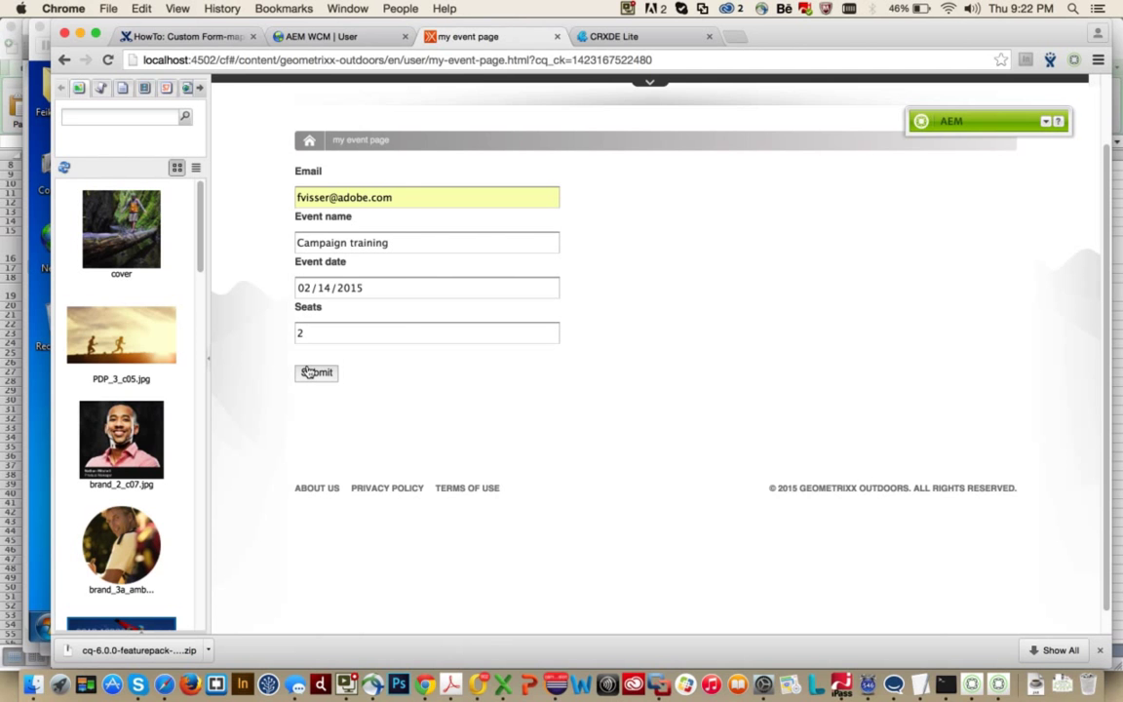
left_click(308, 372)
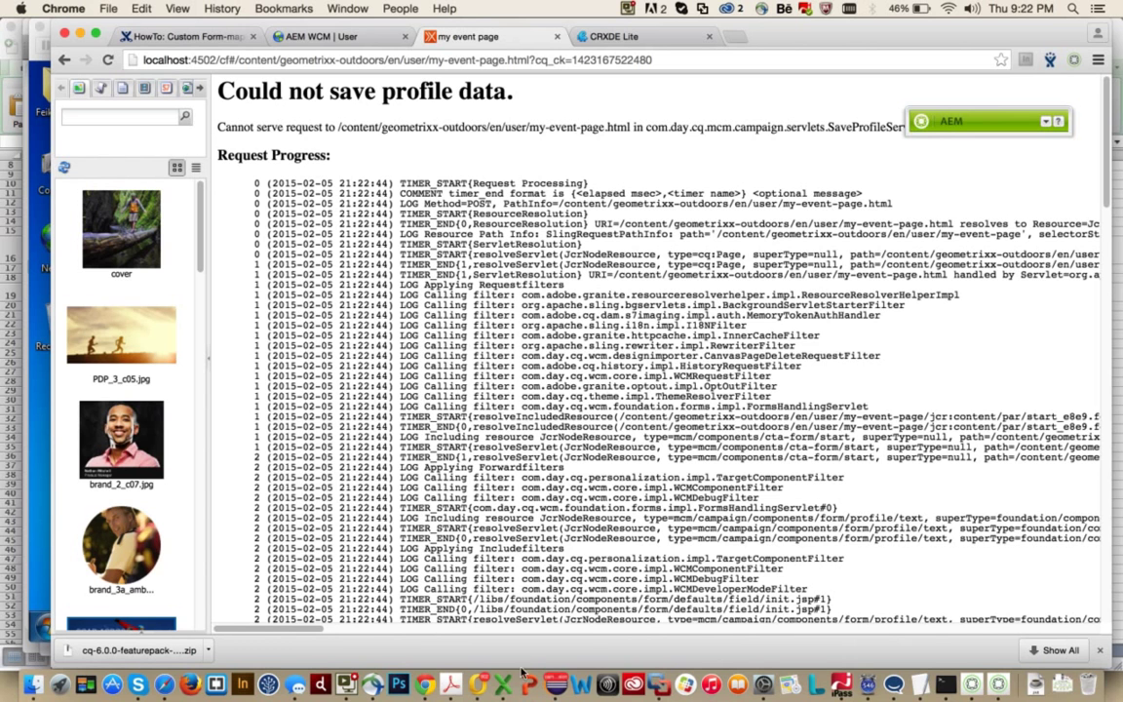
- Switch to the Adobe Campaign client console, close the eventMapping target mapping and check the server log in the Command Prompt
left_click(659, 683)
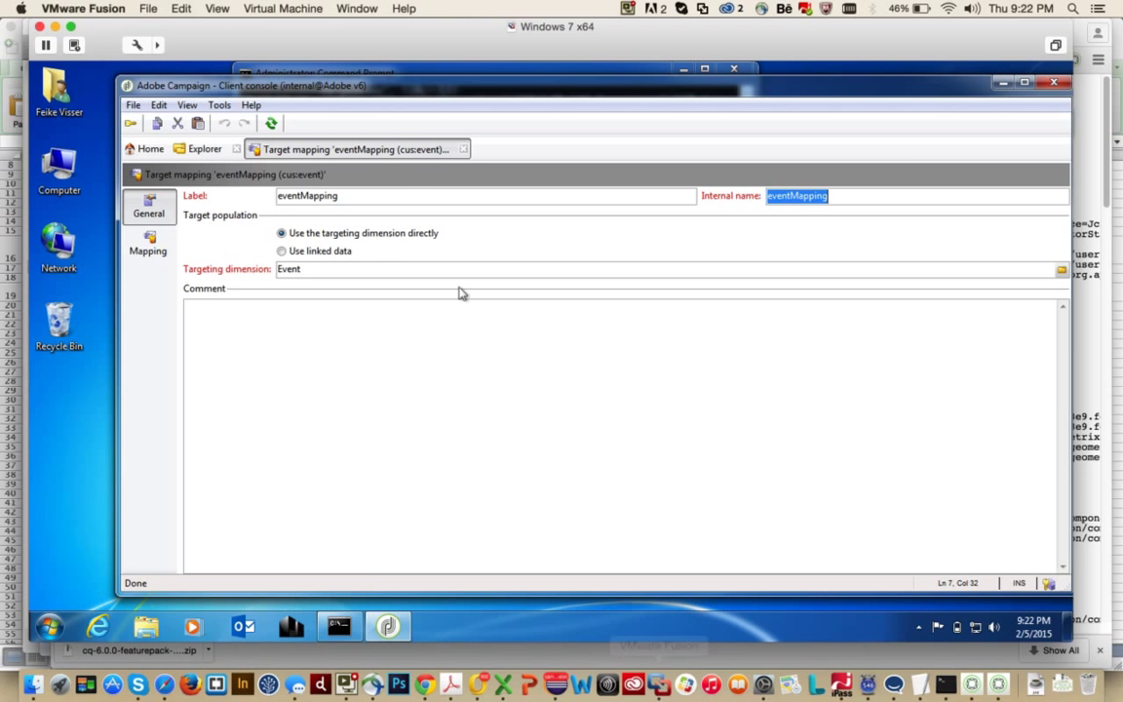
left_click(464, 150)
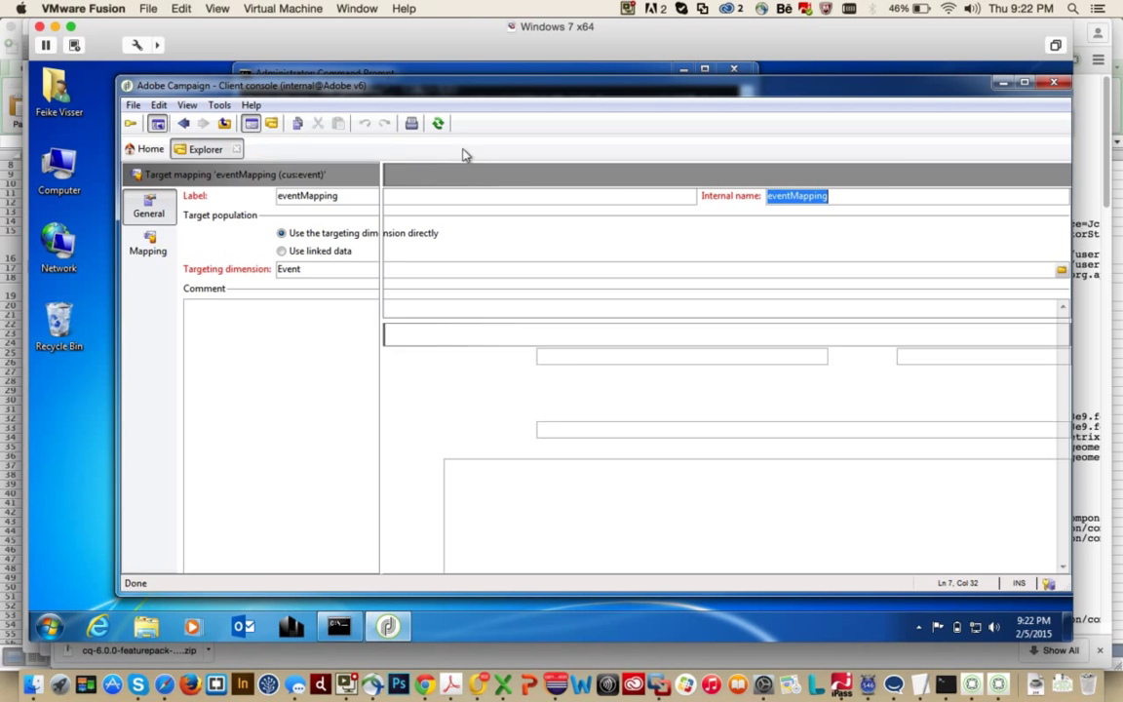
left_click(339, 627)
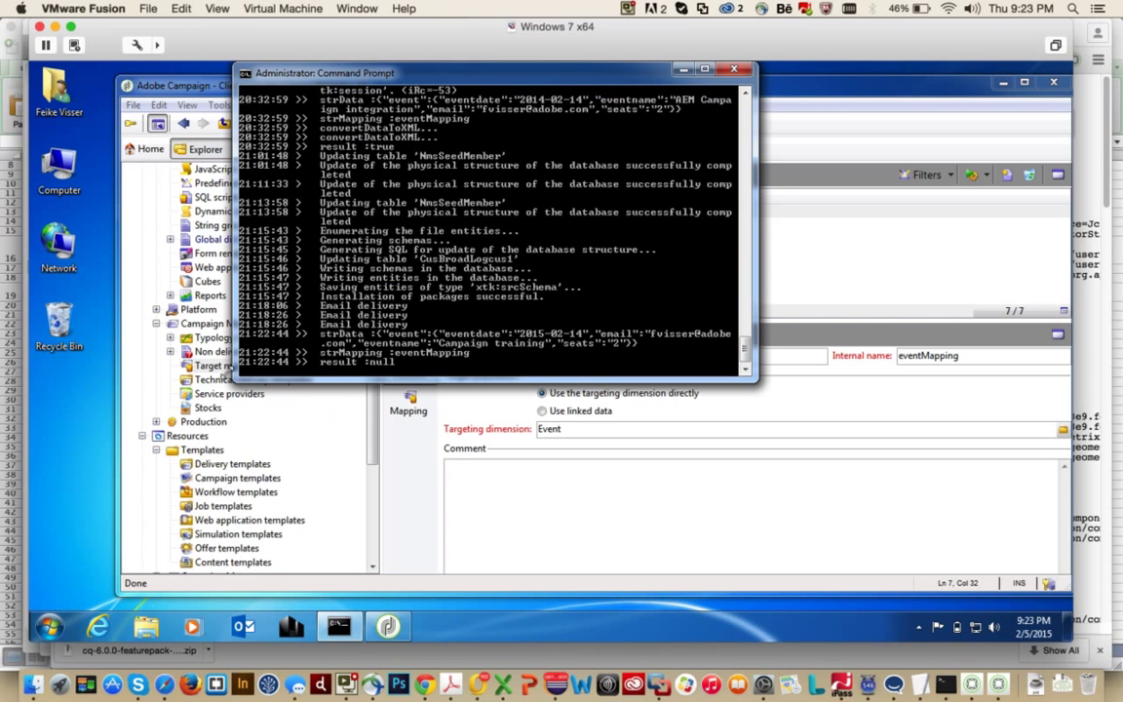
left_click(216, 370)
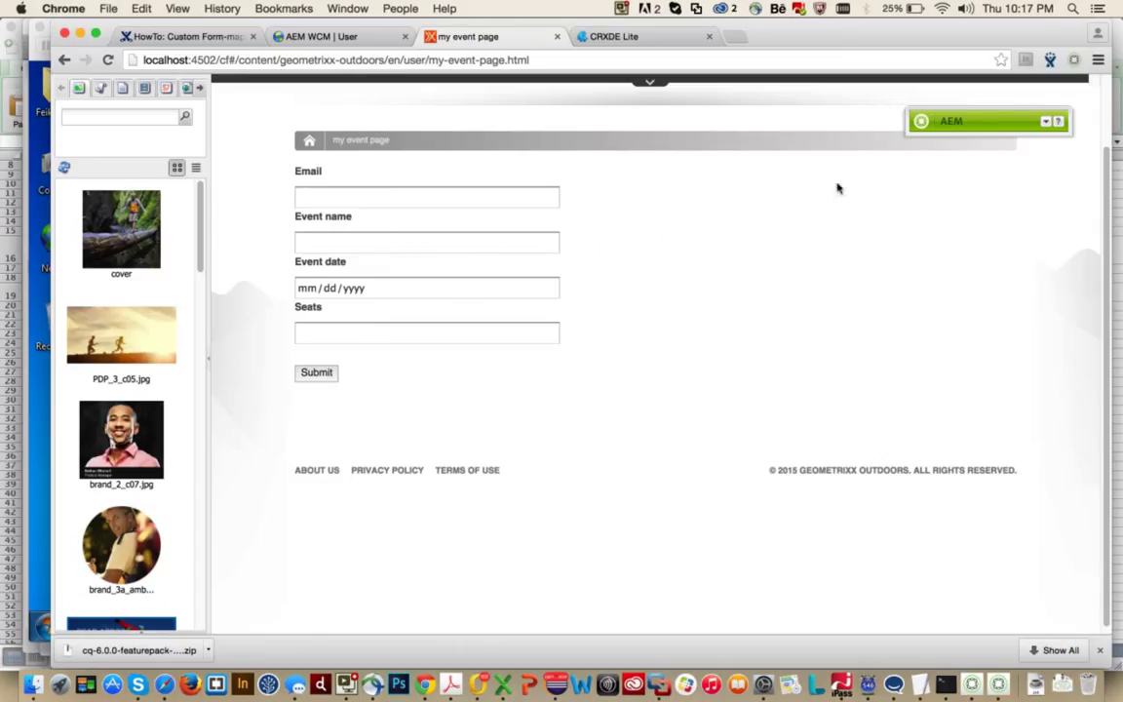
- Return the event page to edit mode and ensure Create if non-existing is enabled in the lead form's advanced action configuration
left_click(1037, 121)
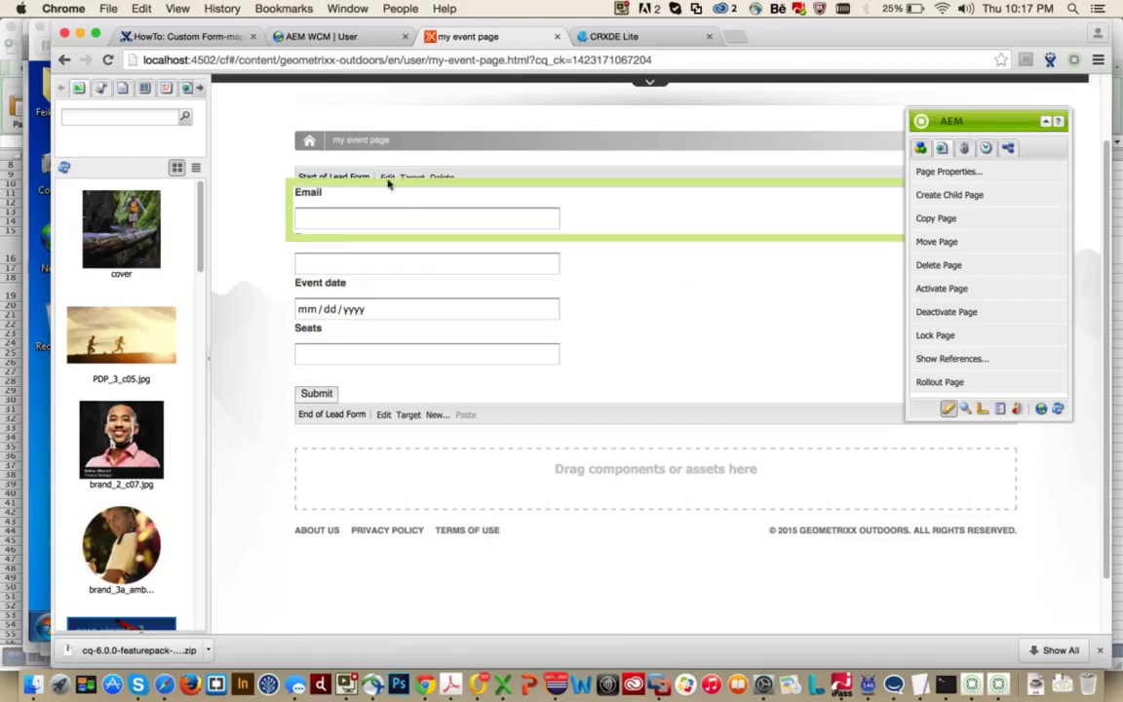
left_click(380, 177)
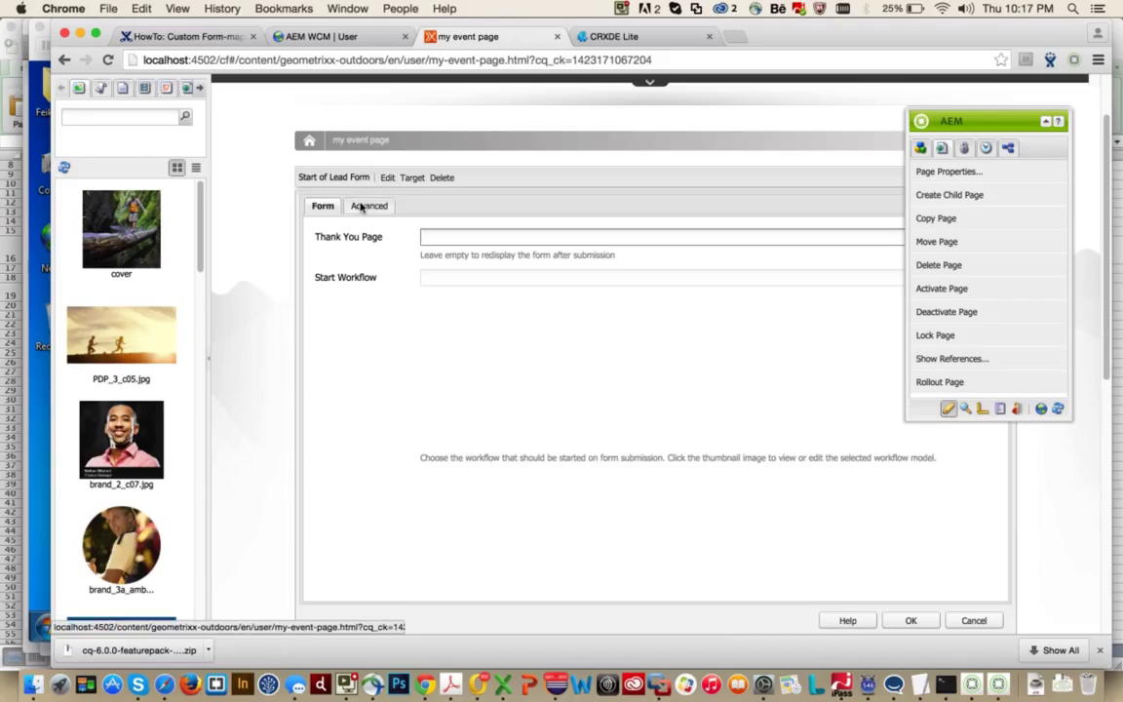
left_click(366, 206)
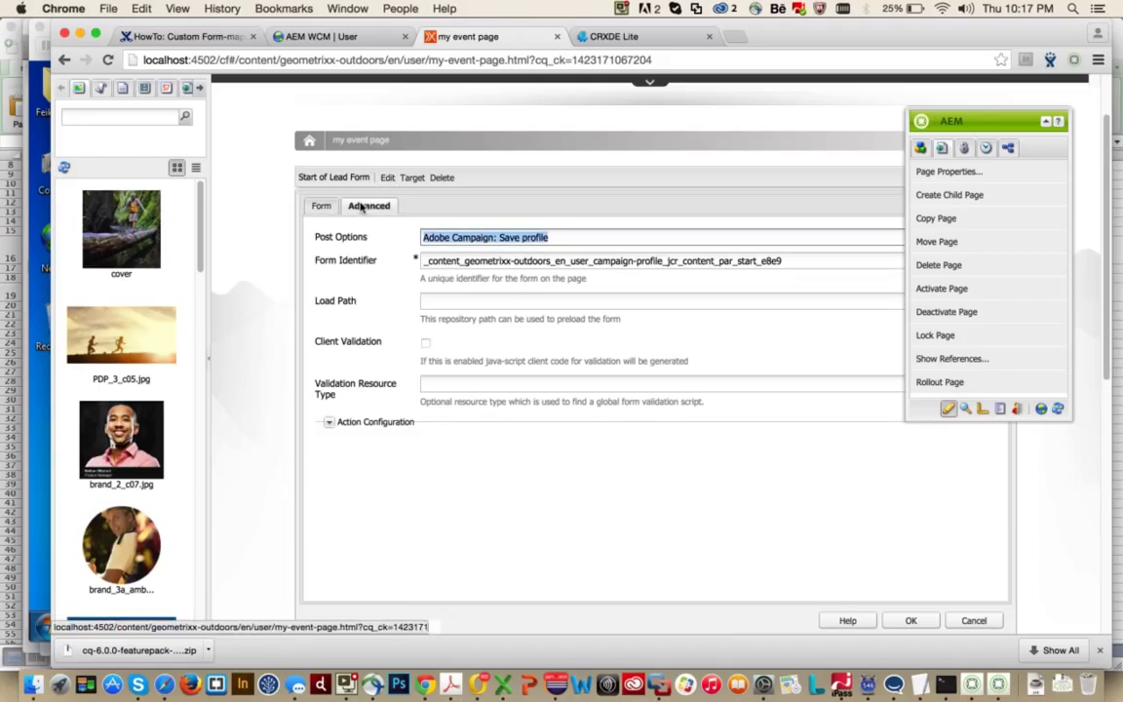
left_click(331, 422)
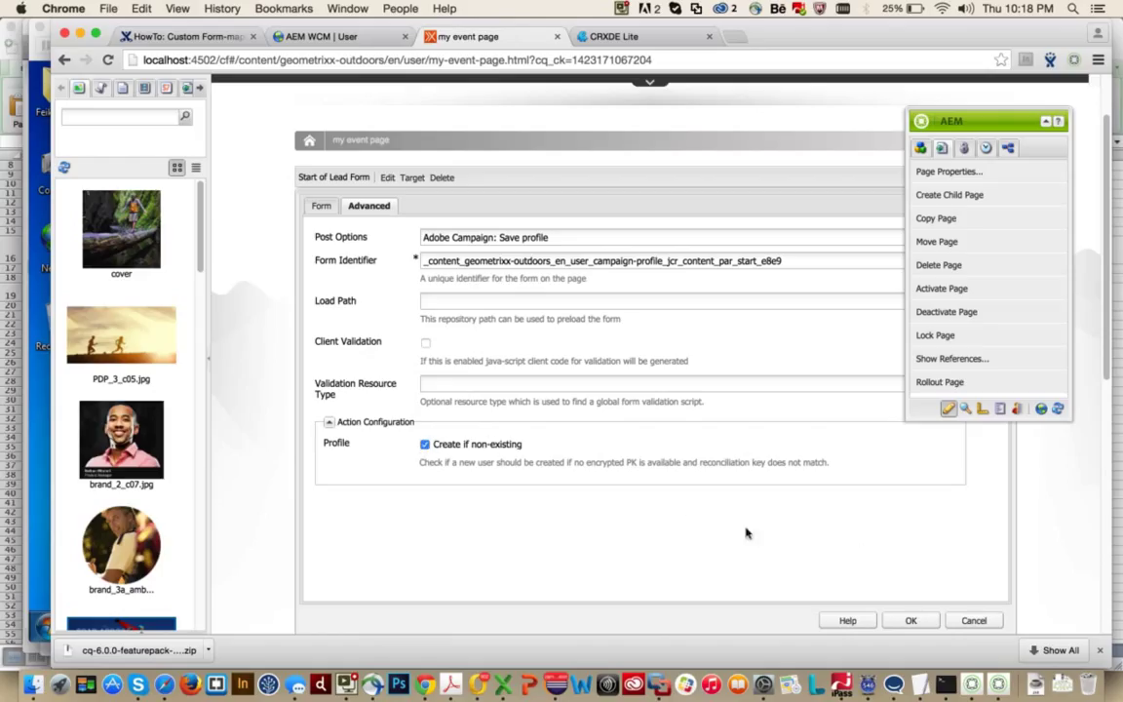
left_click(905, 621)
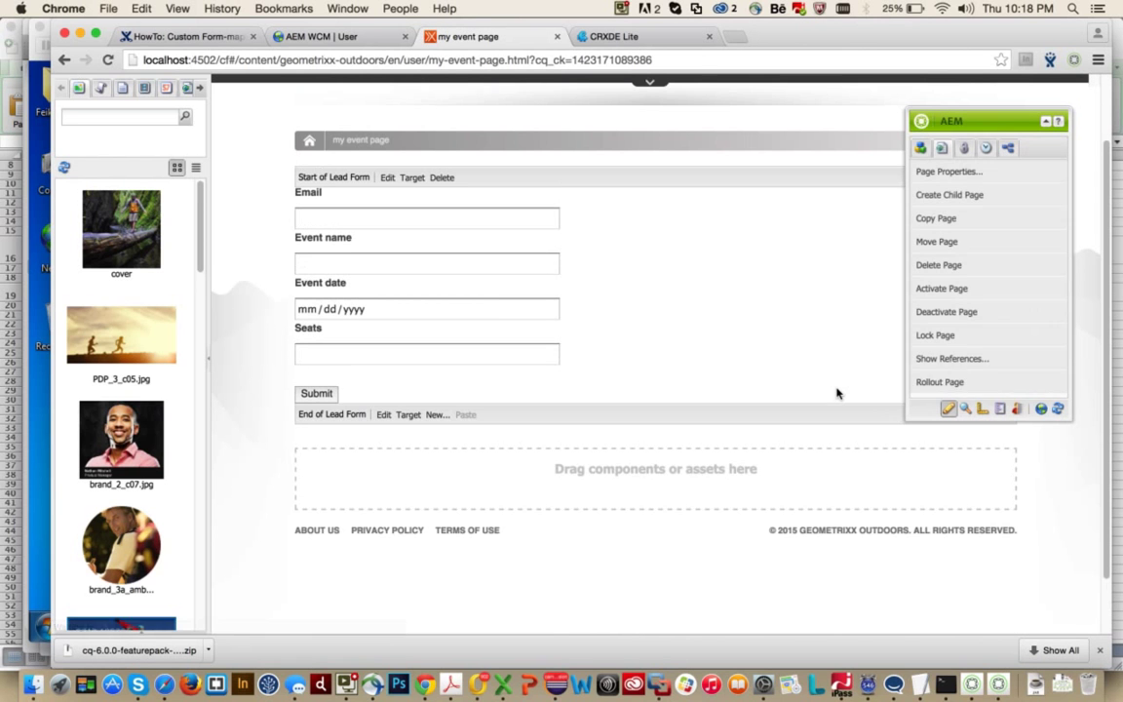
- Preview the event page, choose the contact's e-mail and enter AEM Campaign training as the event name
left_click(955, 409)
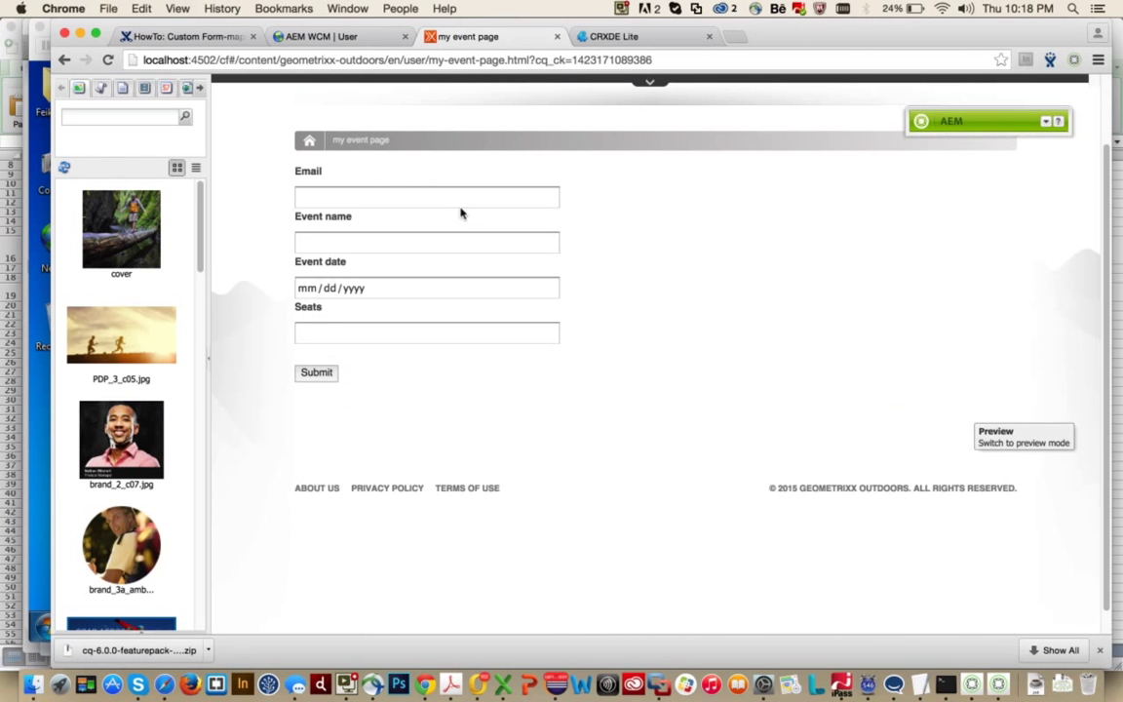
left_click(425, 189)
left_click(425, 188)
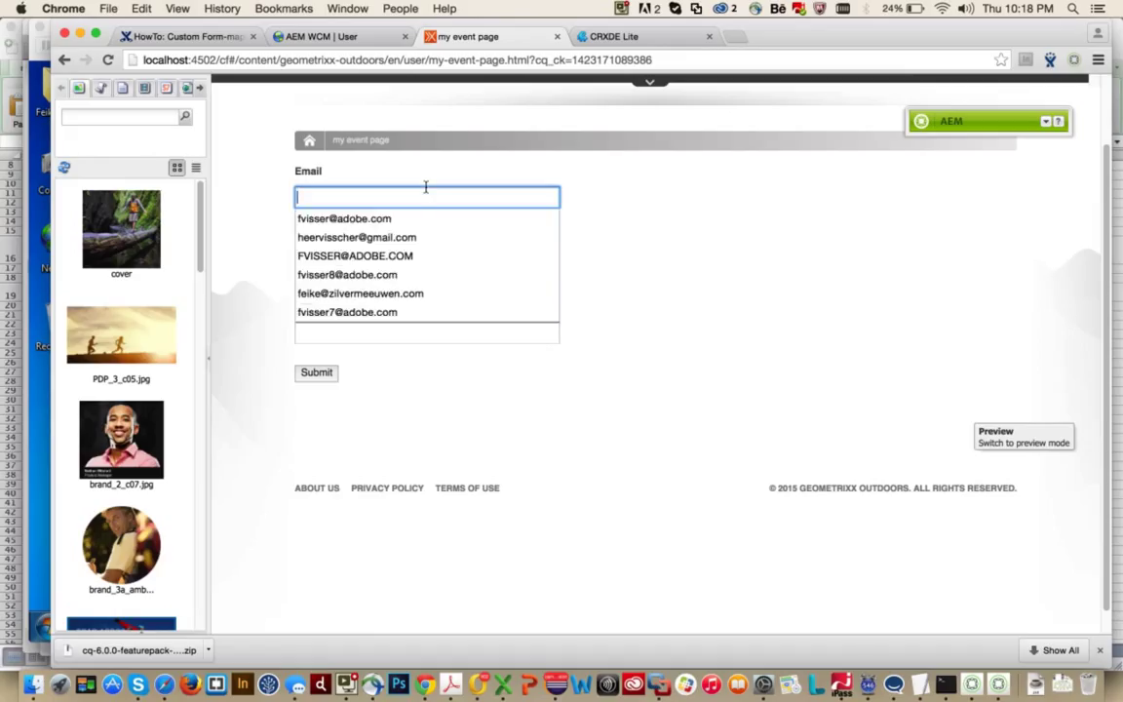
left_click(416, 226)
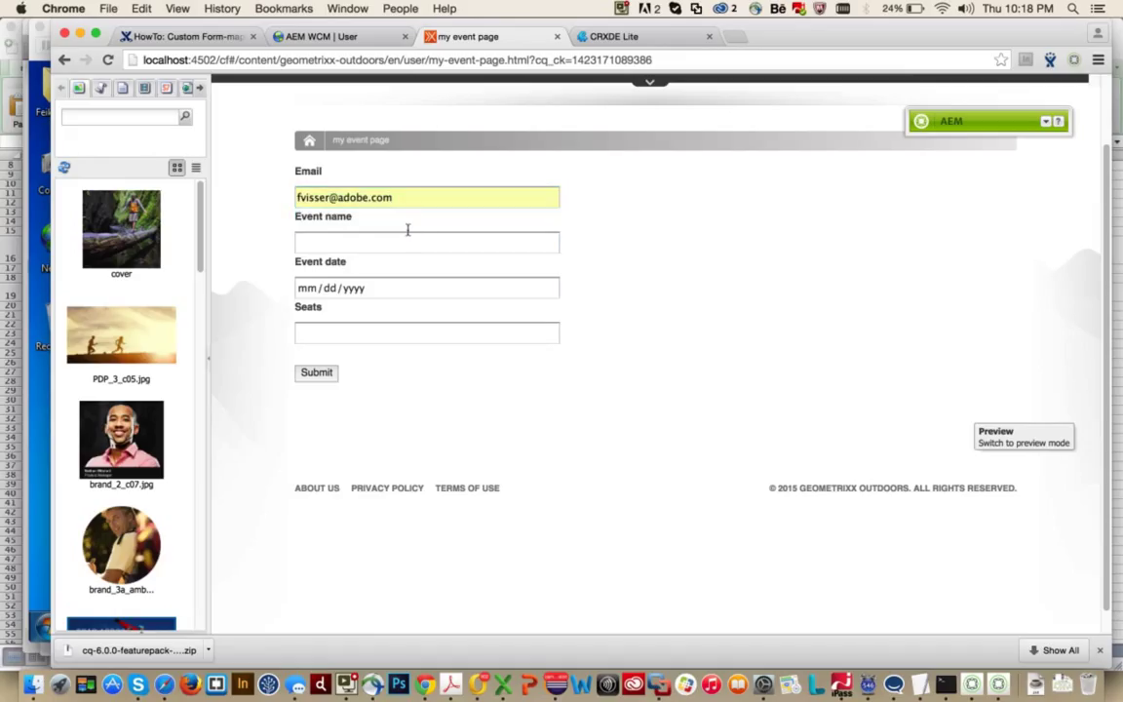
left_click(408, 230)
type("AEM ")
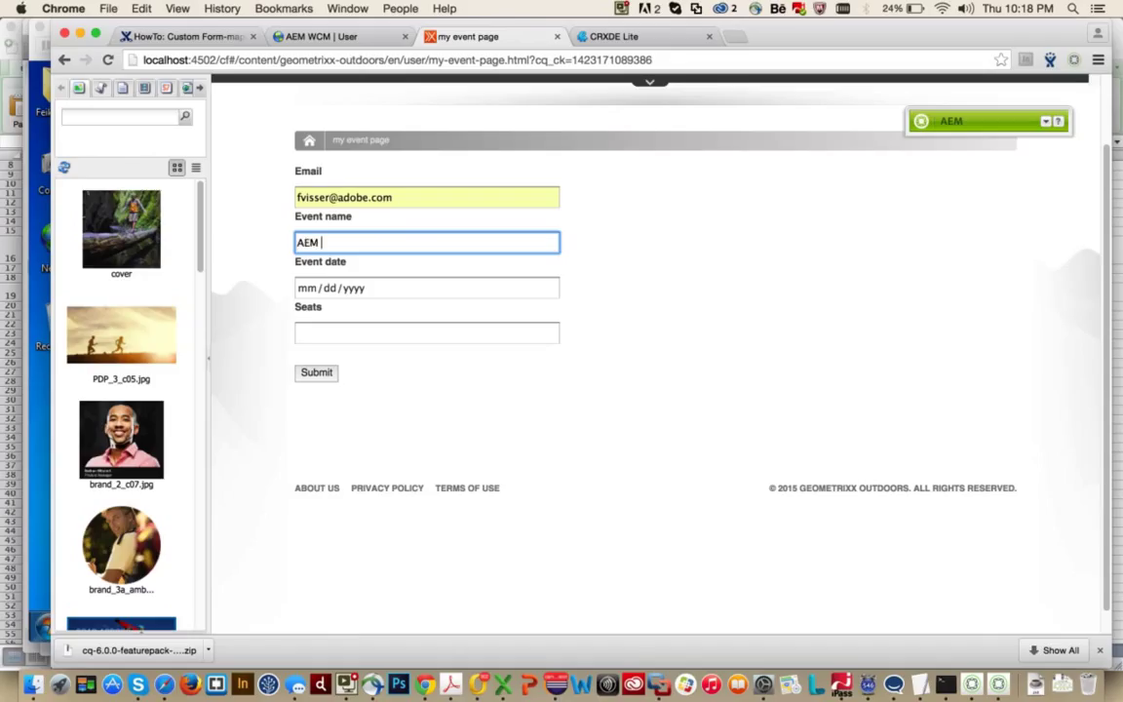
type("Campaign training")
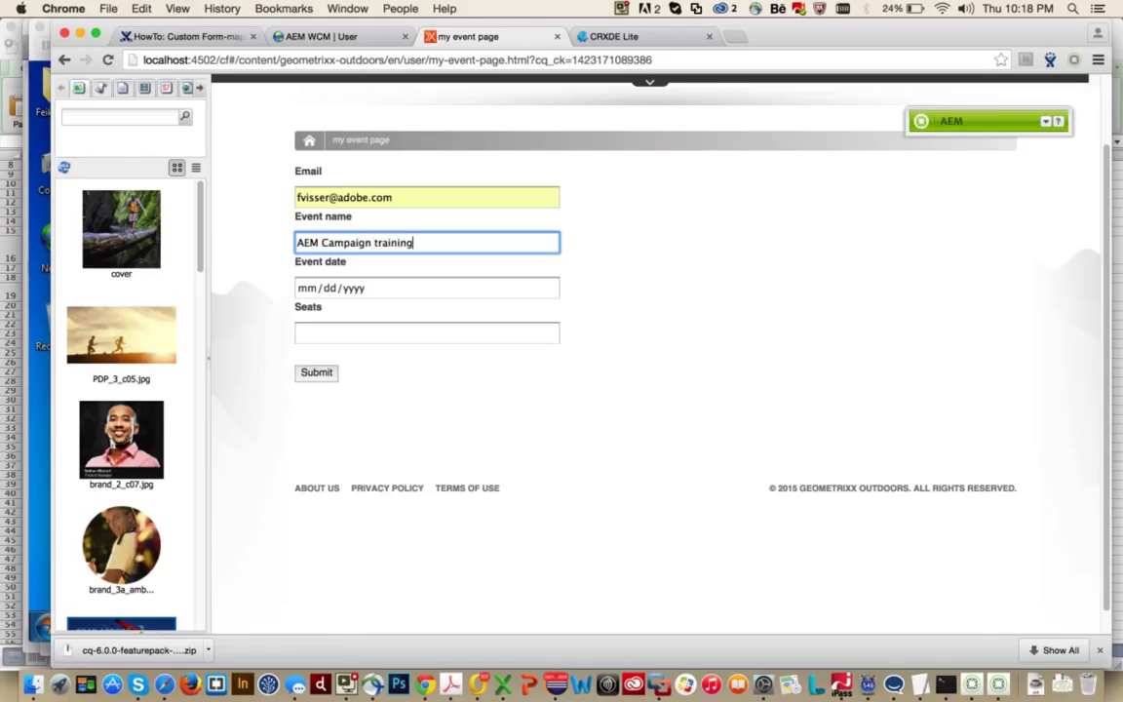
- Set the event date to 02/14/2015 and the seats to 3, and submit the form
left_click(311, 290)
type("02/")
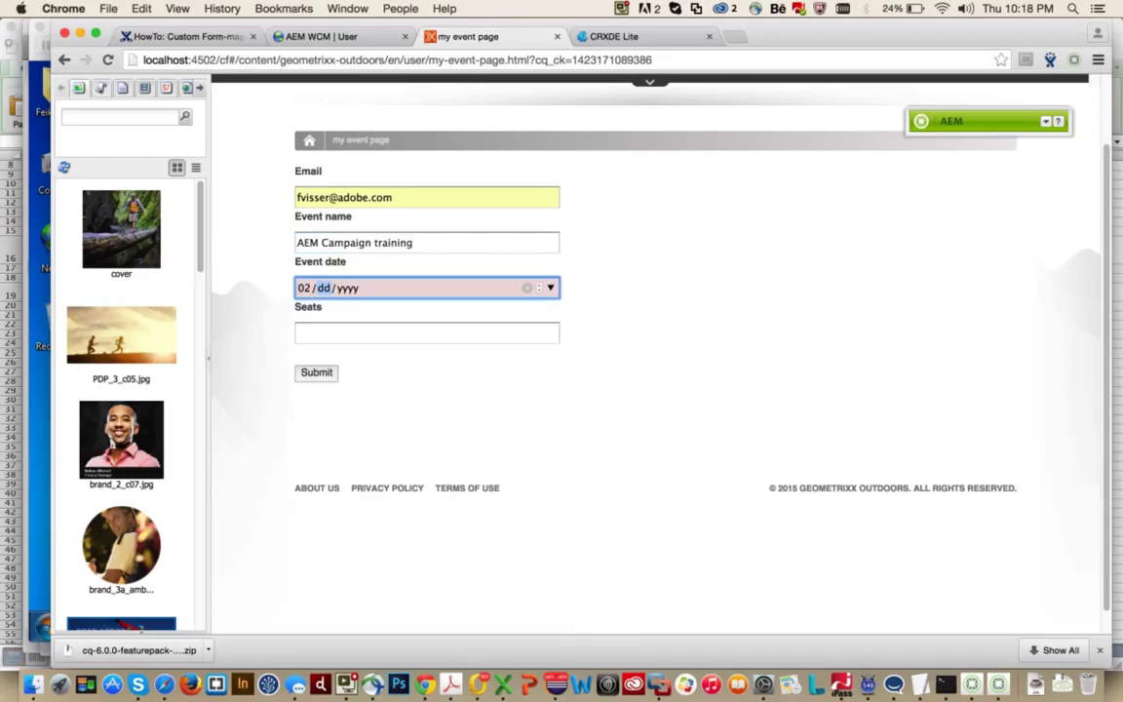
type("14/2015")
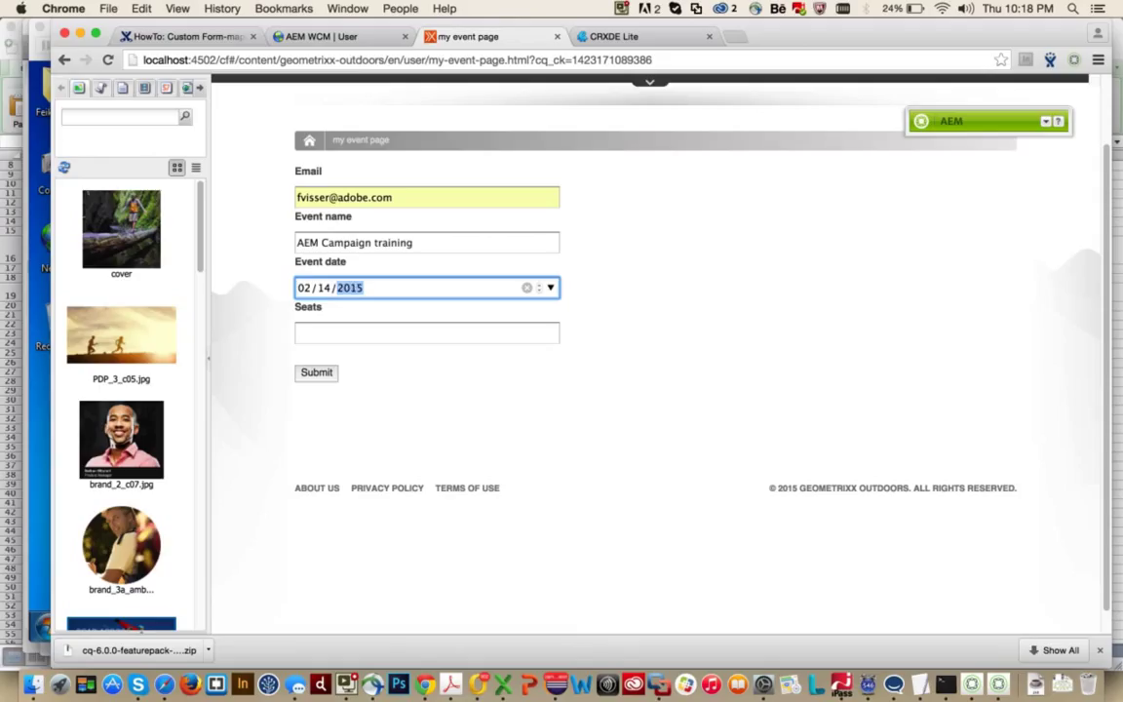
left_click(316, 330)
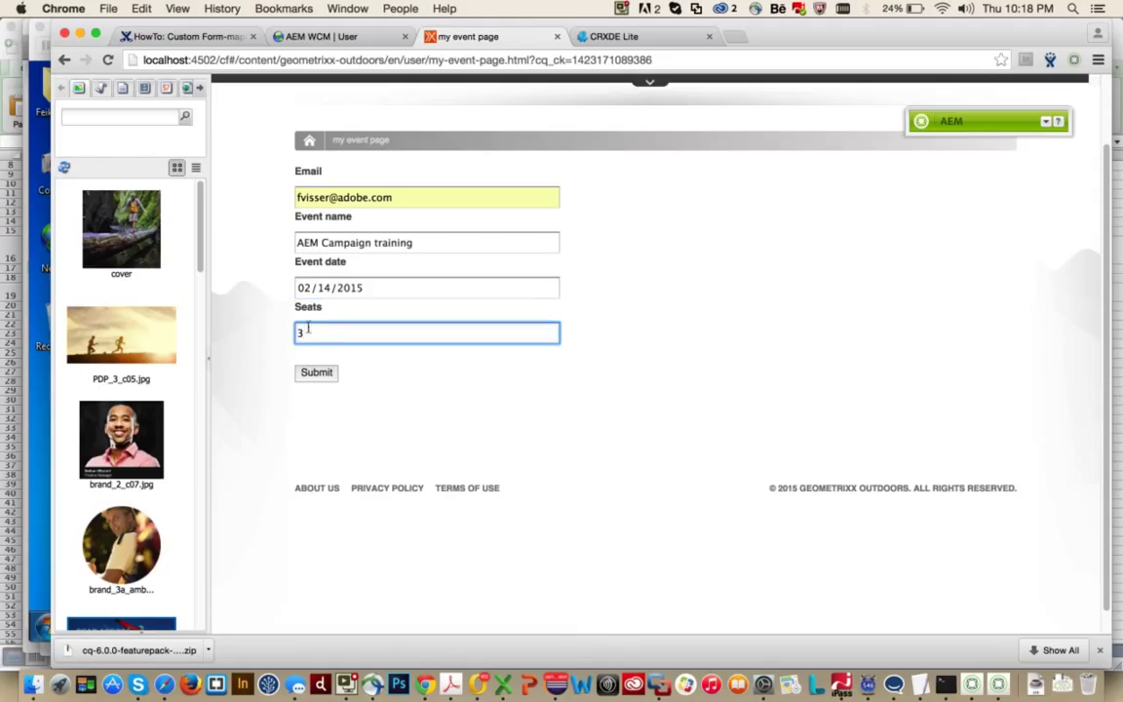
left_click(310, 372)
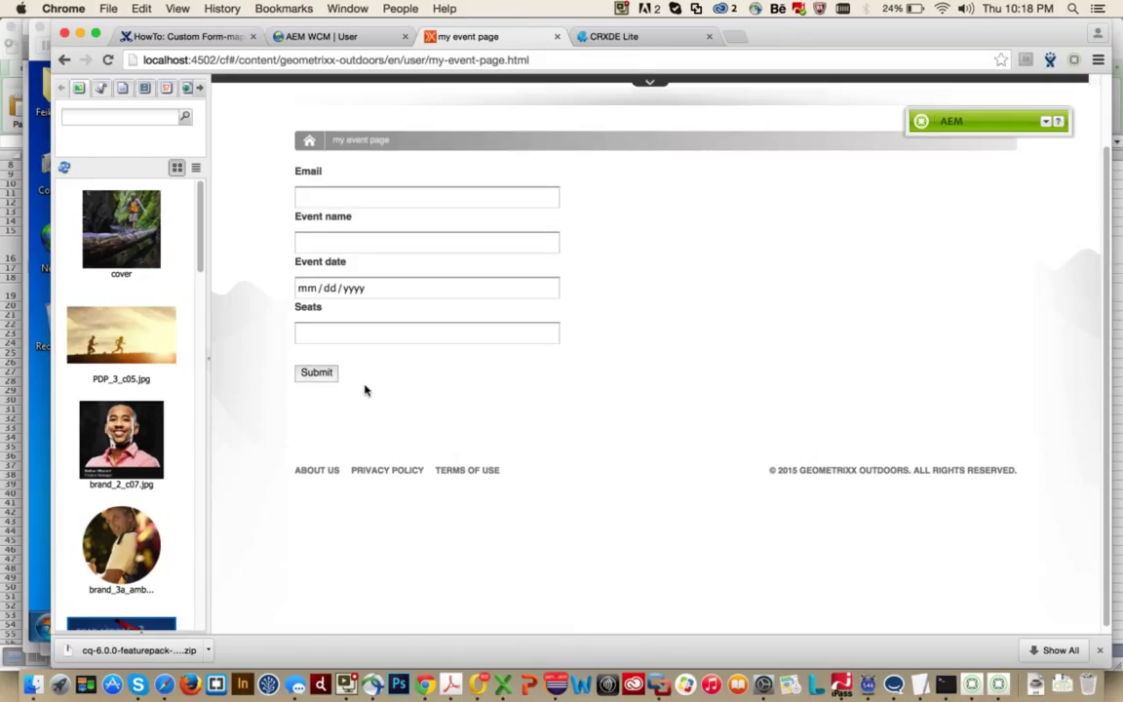
- Switch to the Adobe Campaign client console and display the table data of the Event (cus) data schema
key("super+Tab")
key("super+Tab")
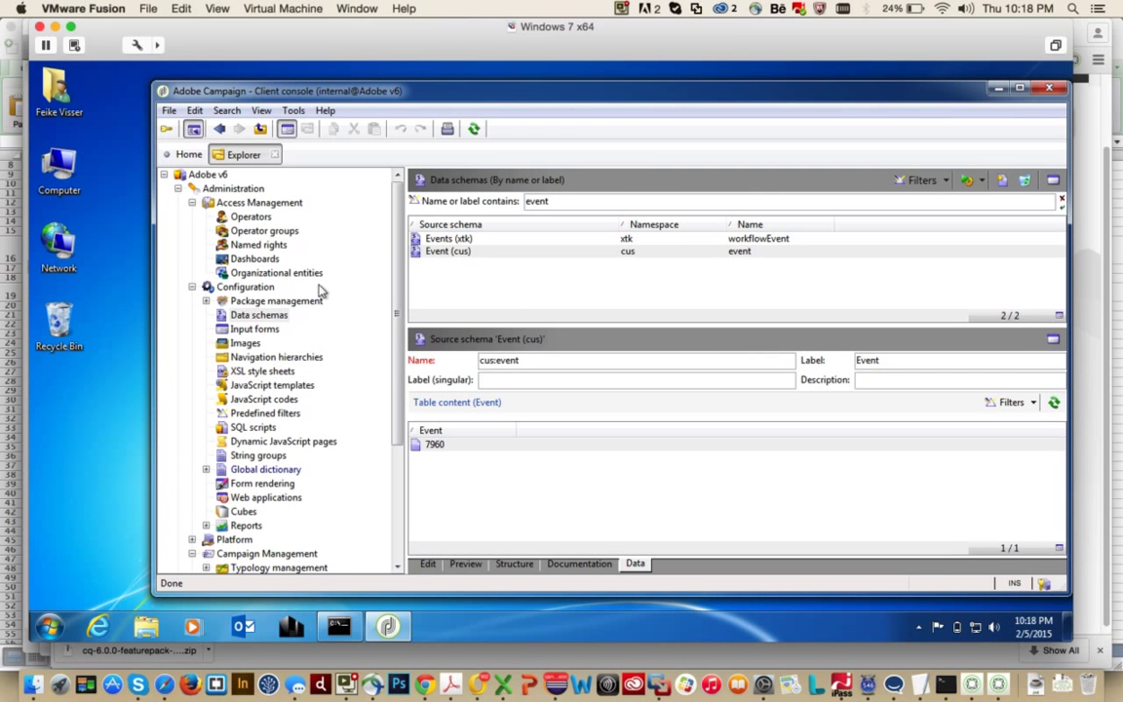
double_click(236, 301)
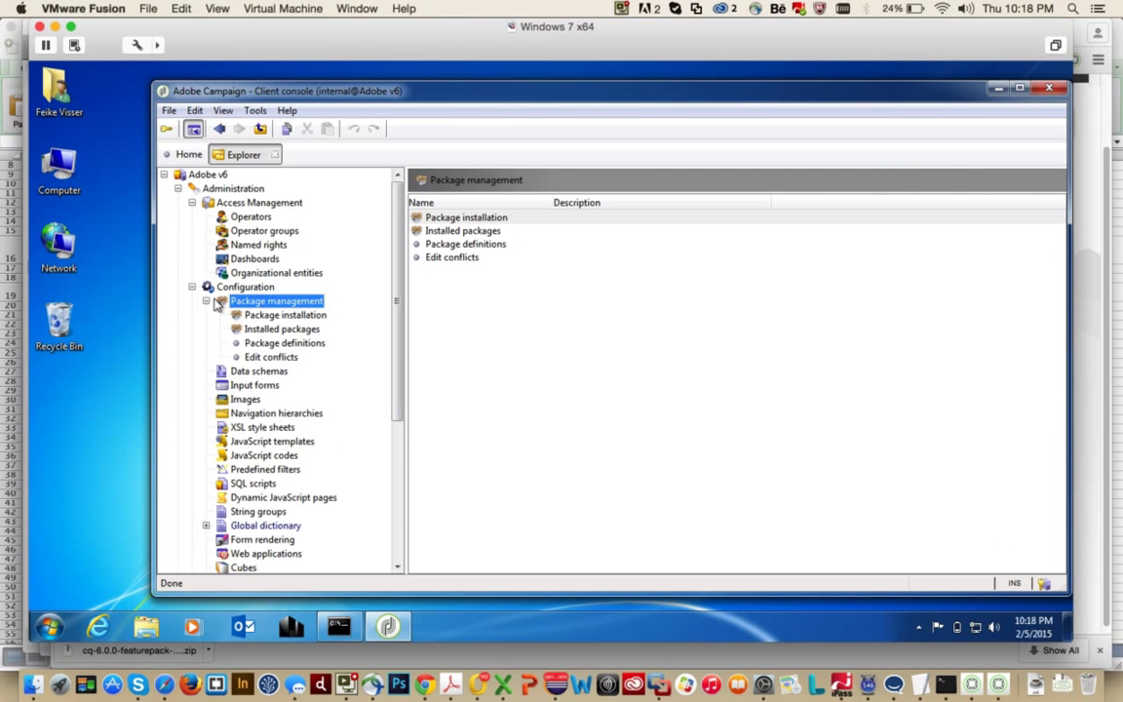
left_click(208, 301)
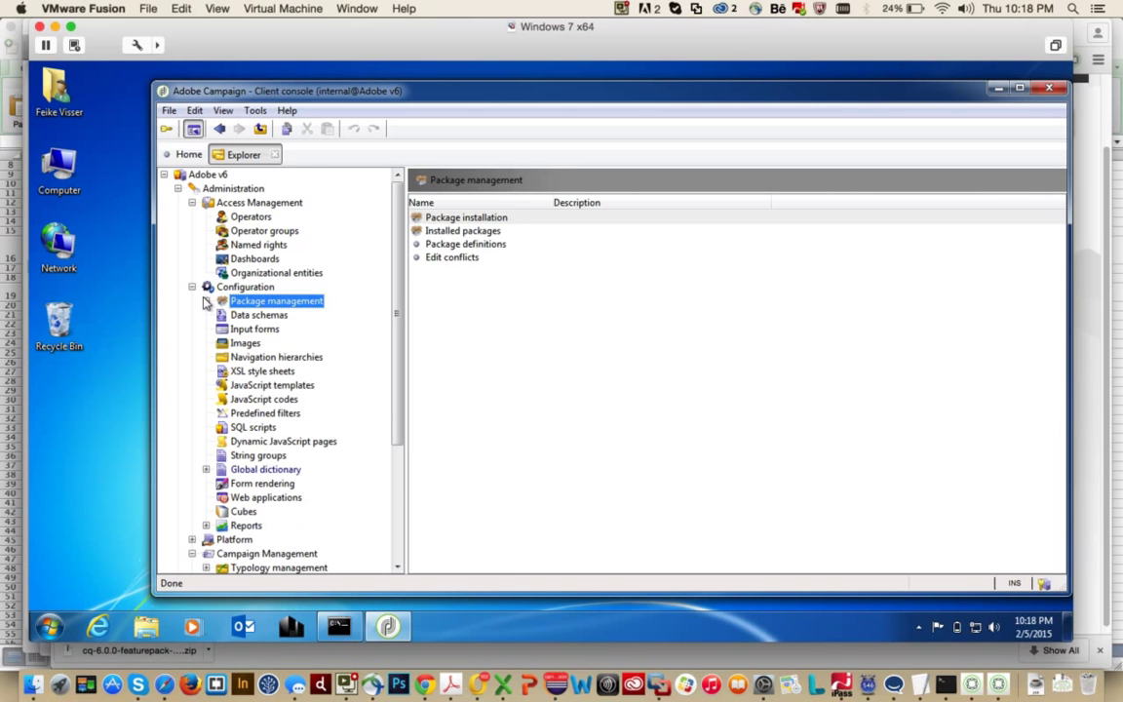
left_click(238, 315)
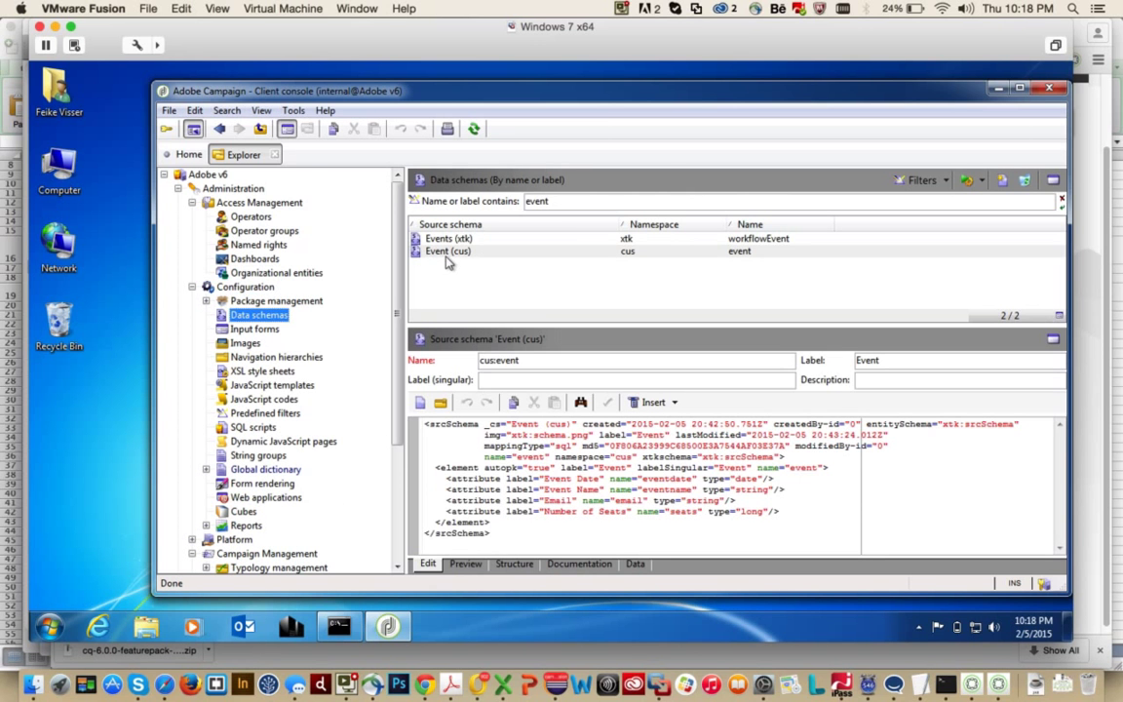
left_click(446, 252)
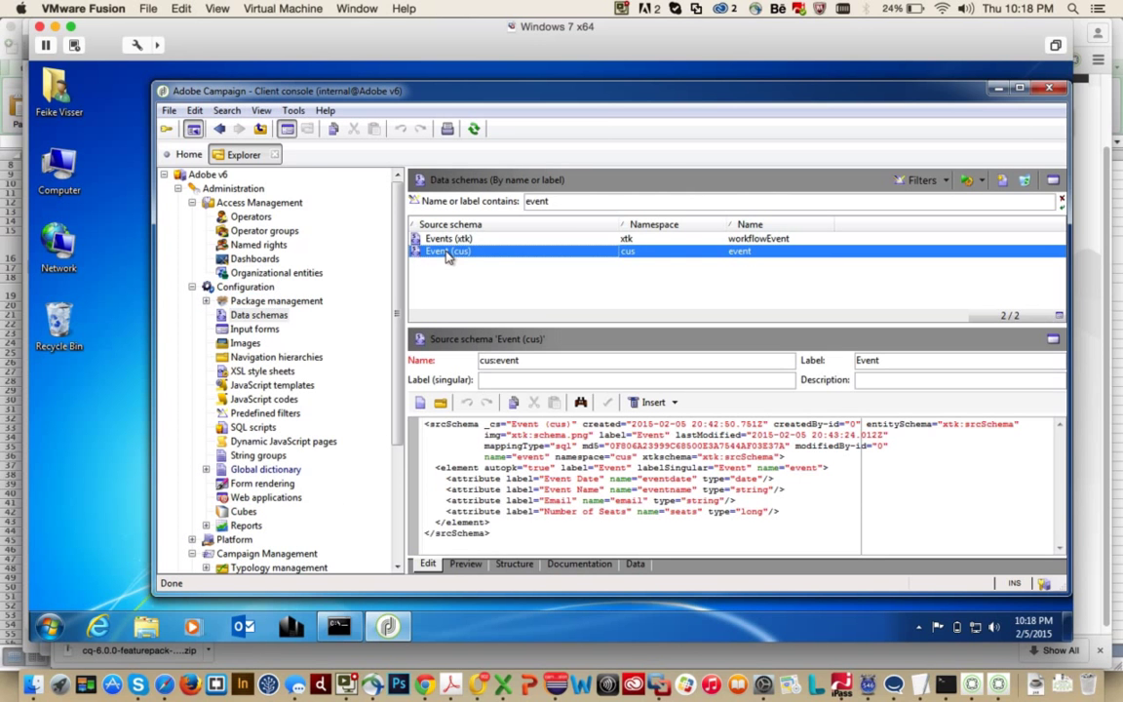
left_click(635, 564)
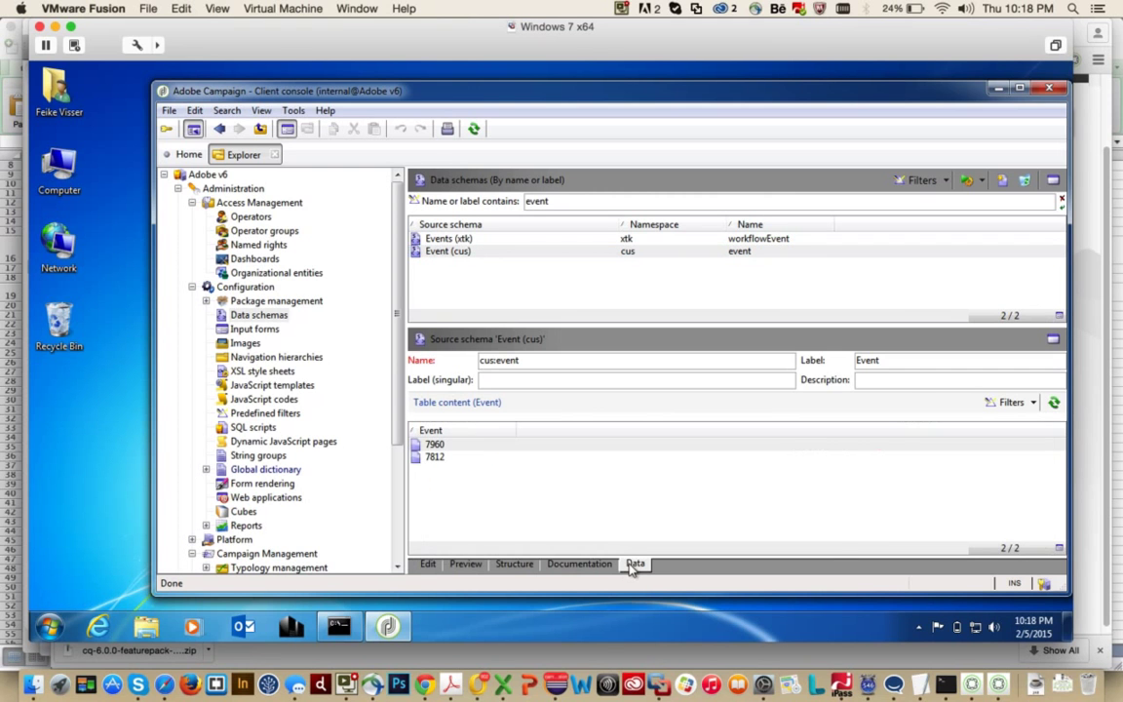
- Add Event Date, Email, Event Name and Number of Seats as columns of the event data list, and select the AEM Campaign training record
left_click(575, 448)
right_click(575, 449)
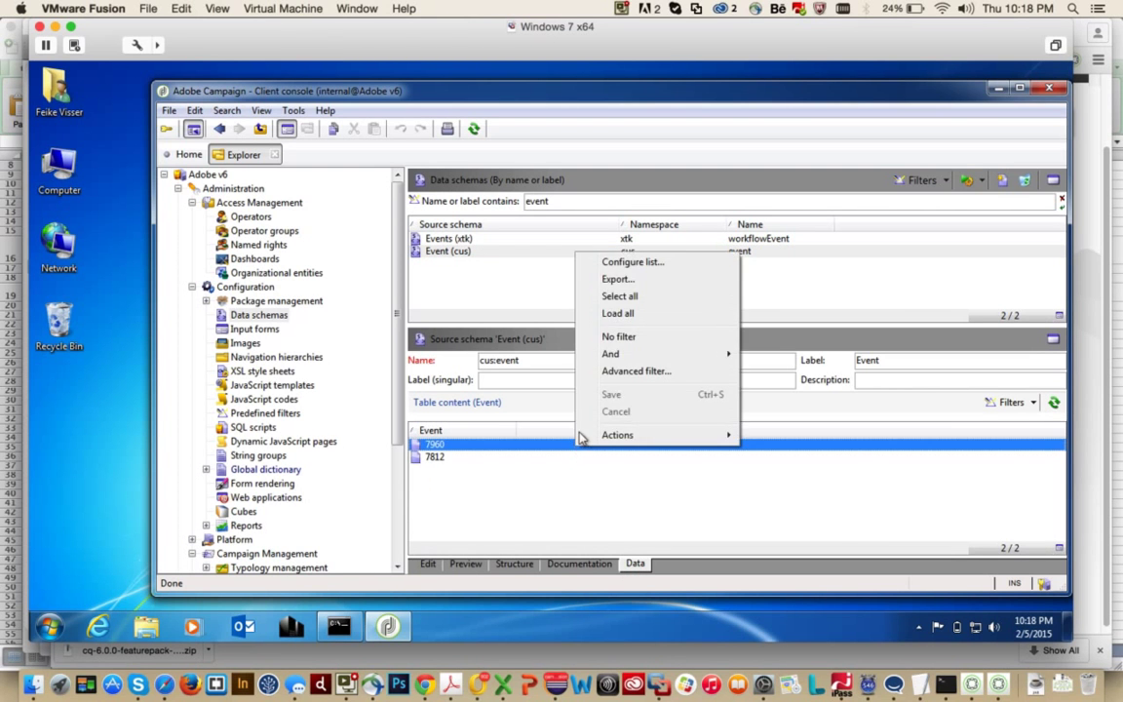
left_click(616, 265)
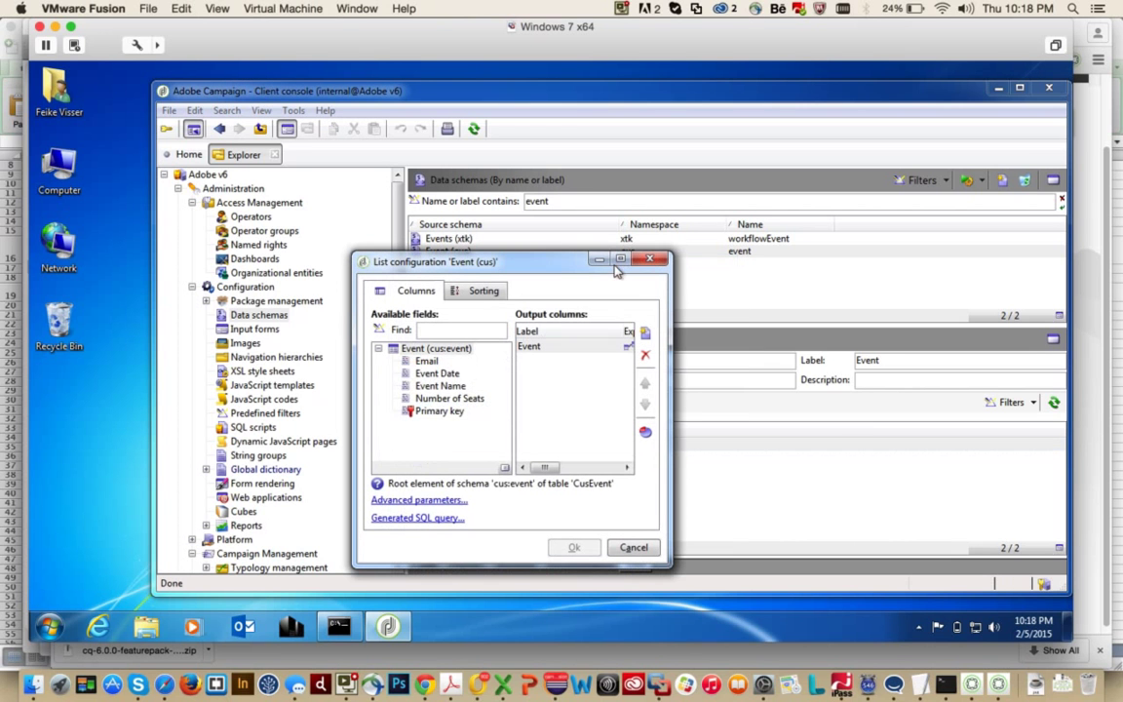
double_click(441, 374)
double_click(427, 361)
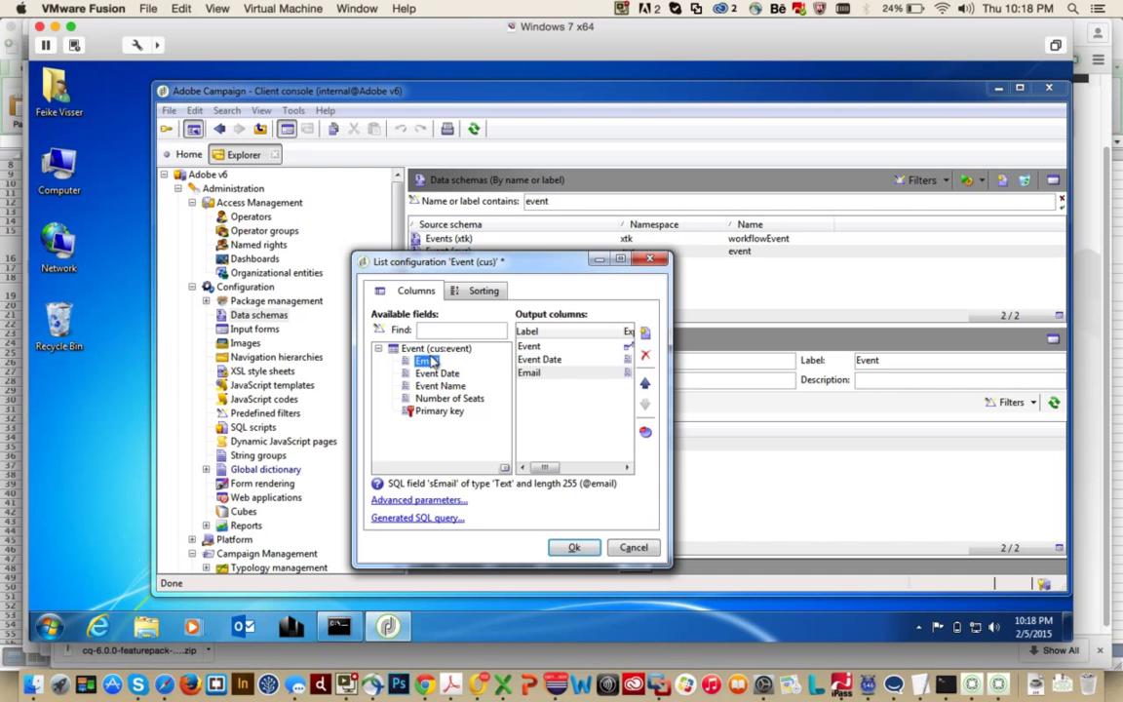
double_click(438, 387)
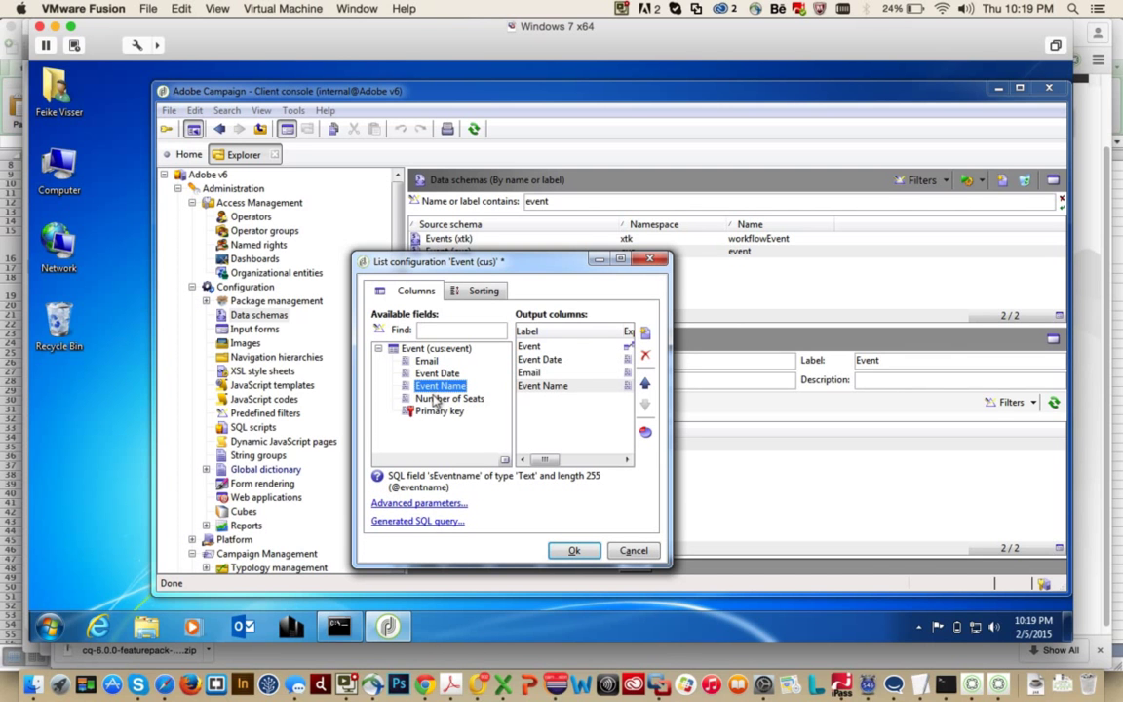
double_click(435, 398)
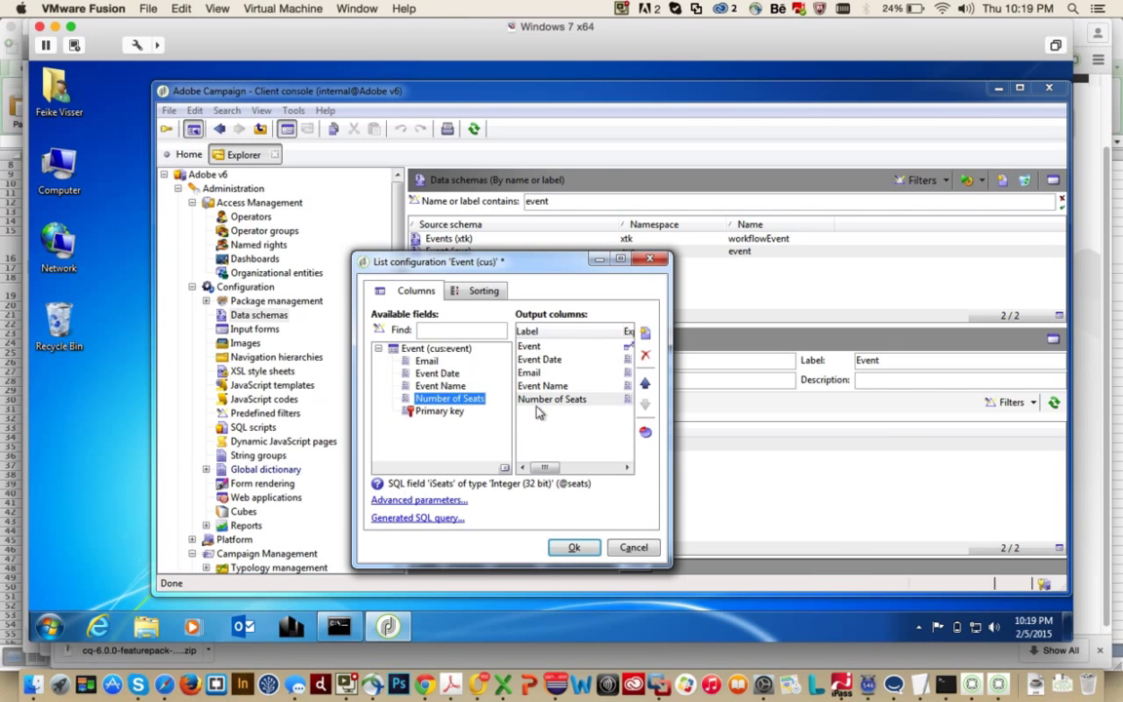
left_click(574, 546)
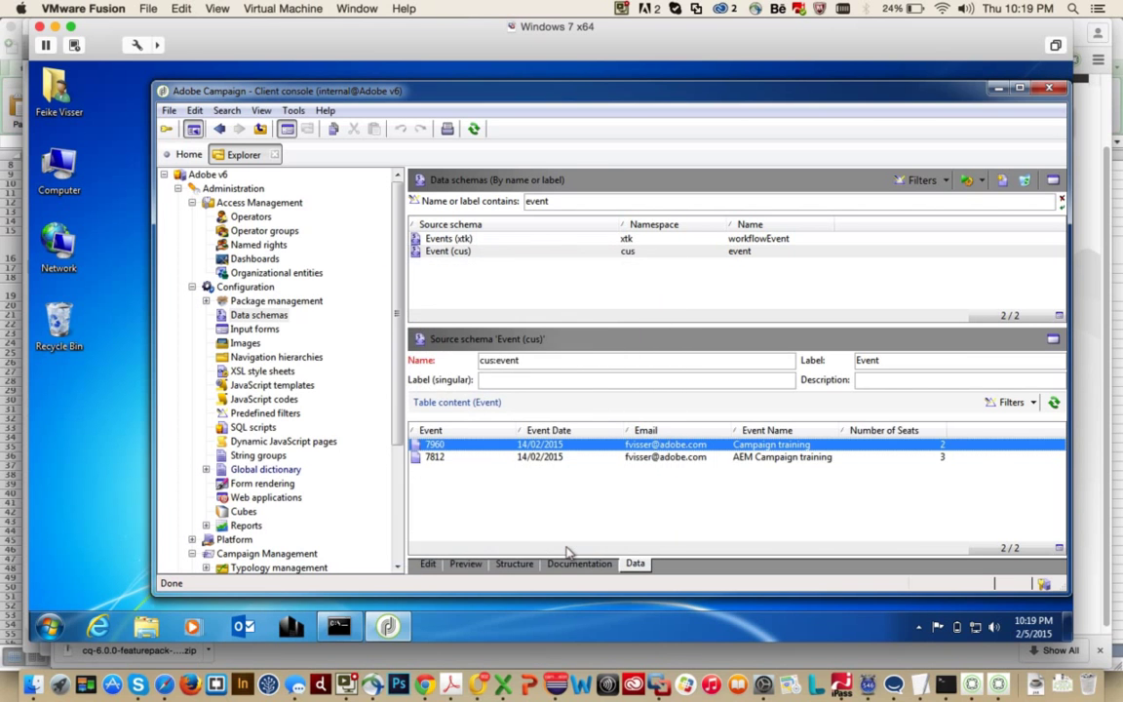
left_click(758, 457)
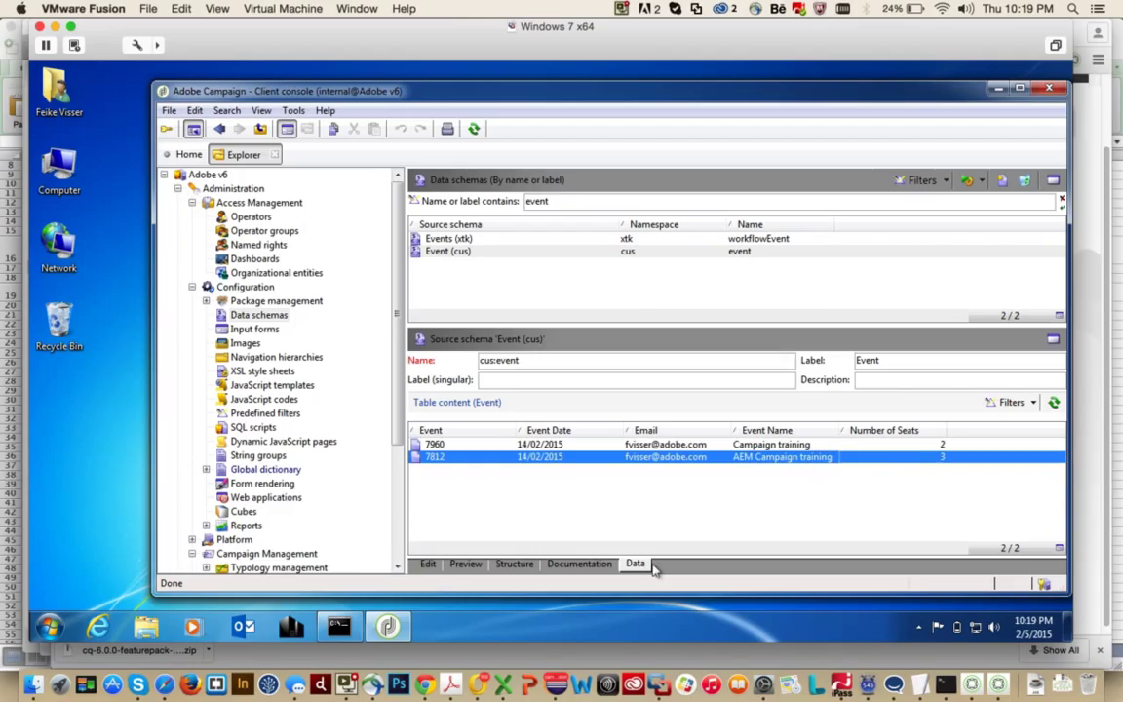
- Switch to the event page in Chrome, return it to edit mode and review the lead form's advanced action configuration without saving changes
key("super+Tab")
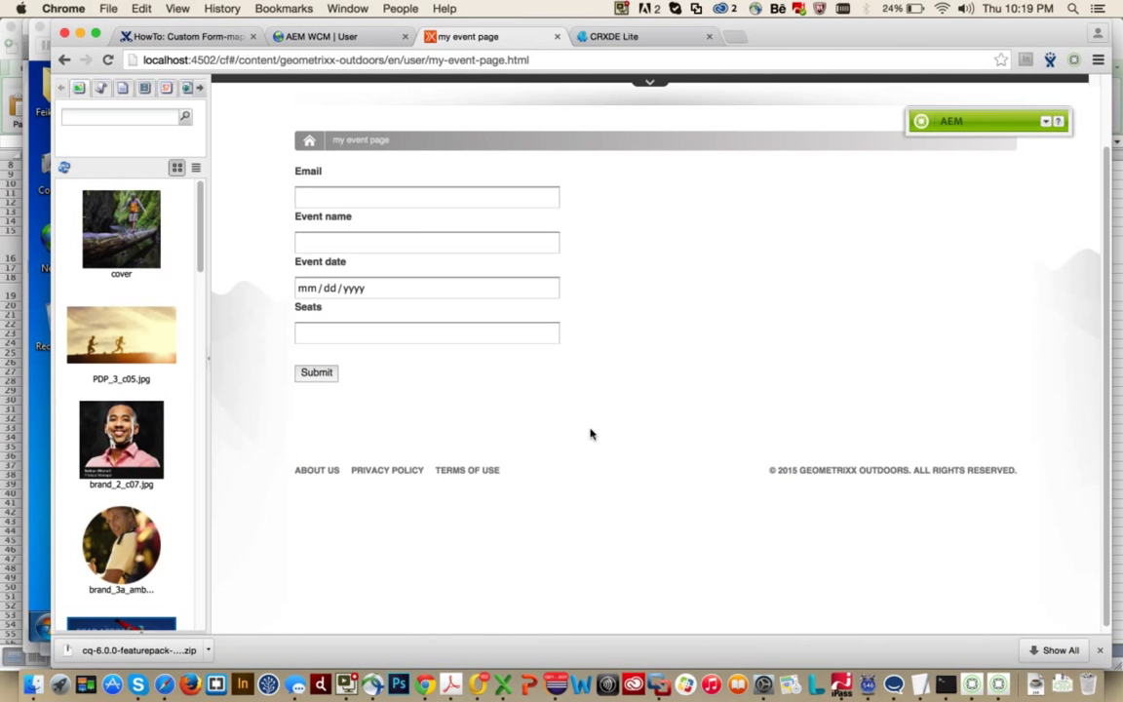
left_click(1045, 121)
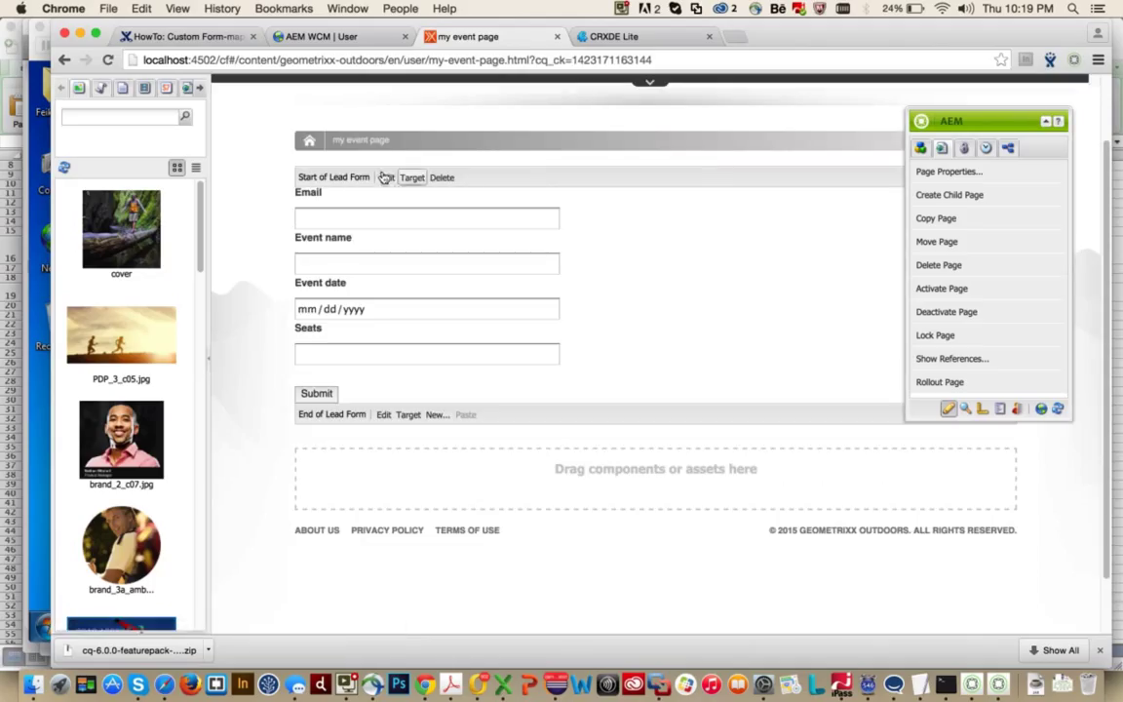
left_click(384, 177)
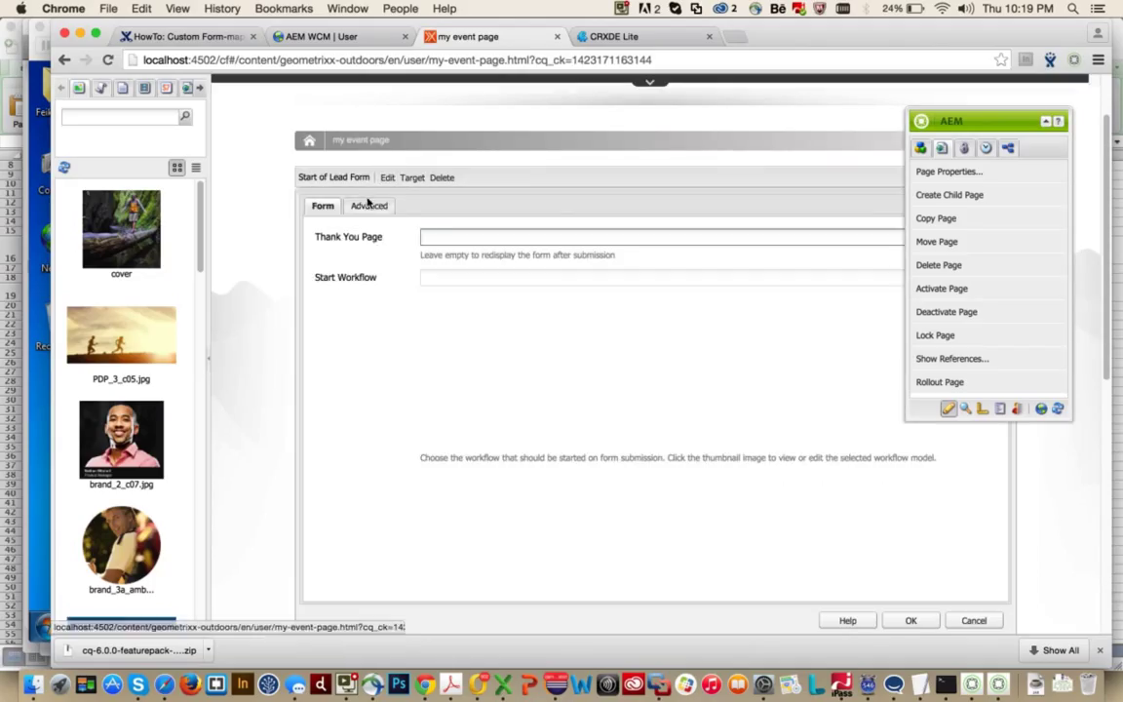
left_click(370, 205)
left_click(319, 421)
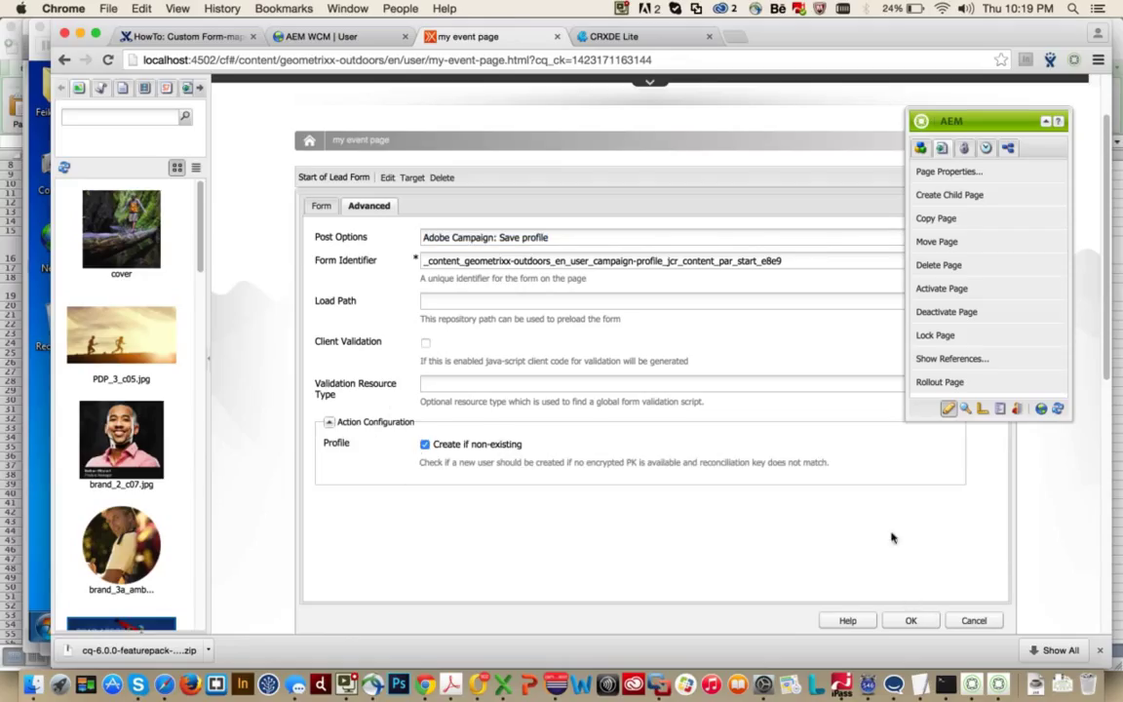
left_click(966, 619)
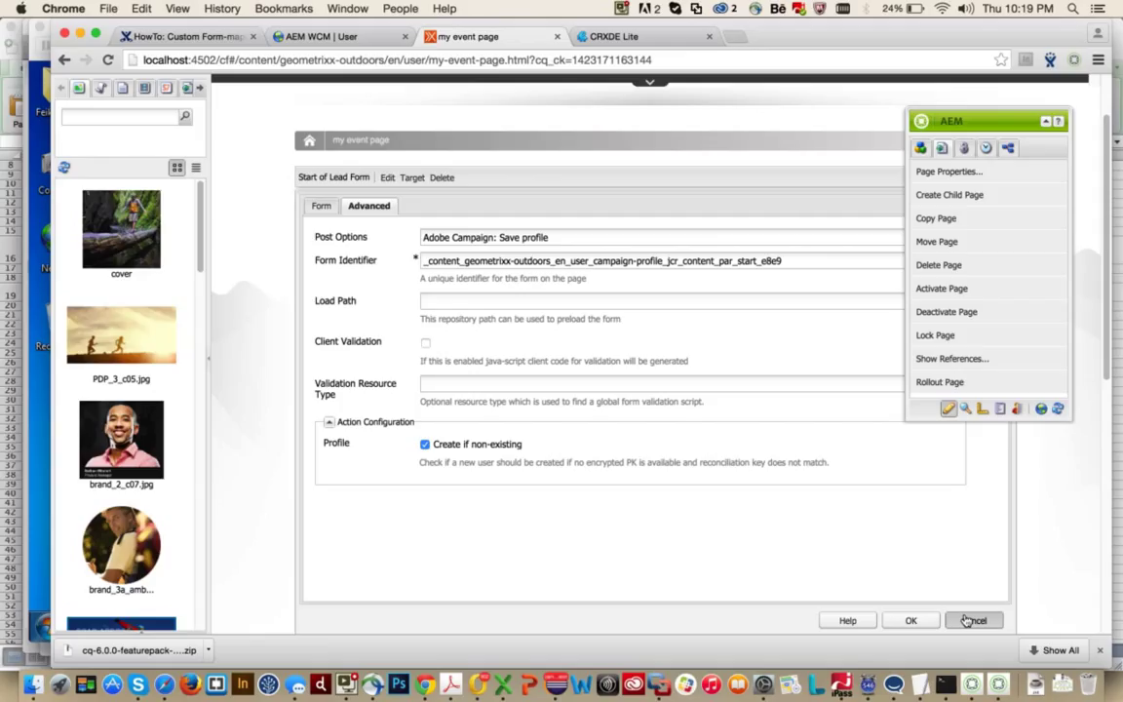
left_click(966, 620)
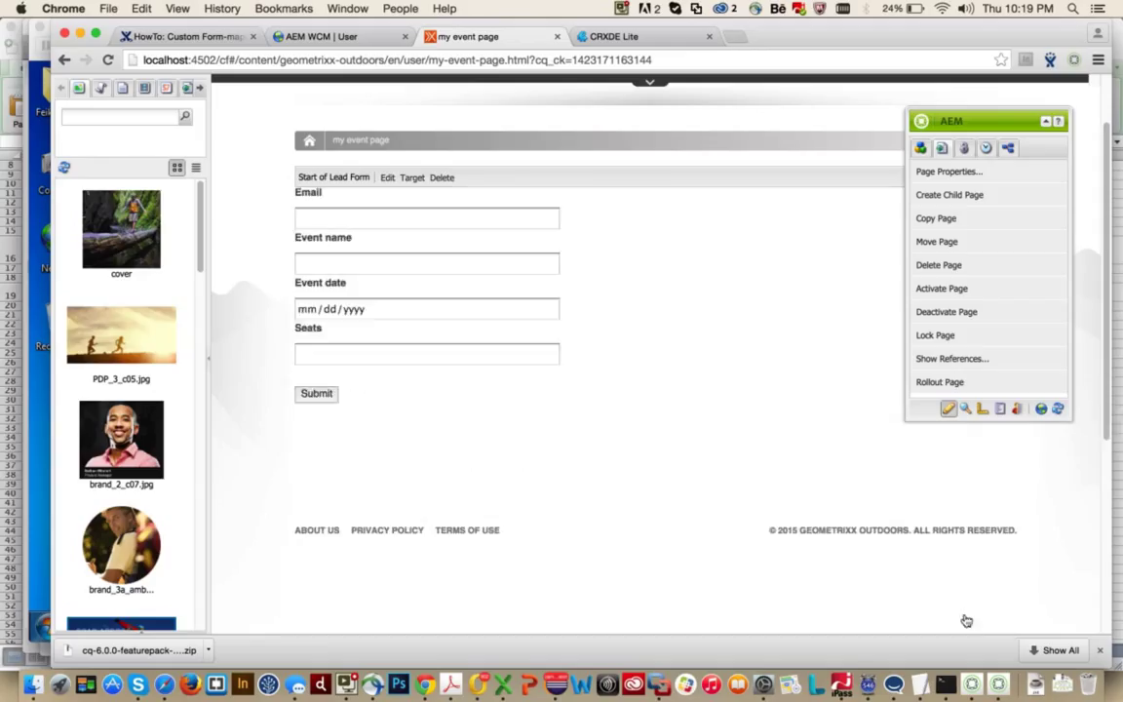